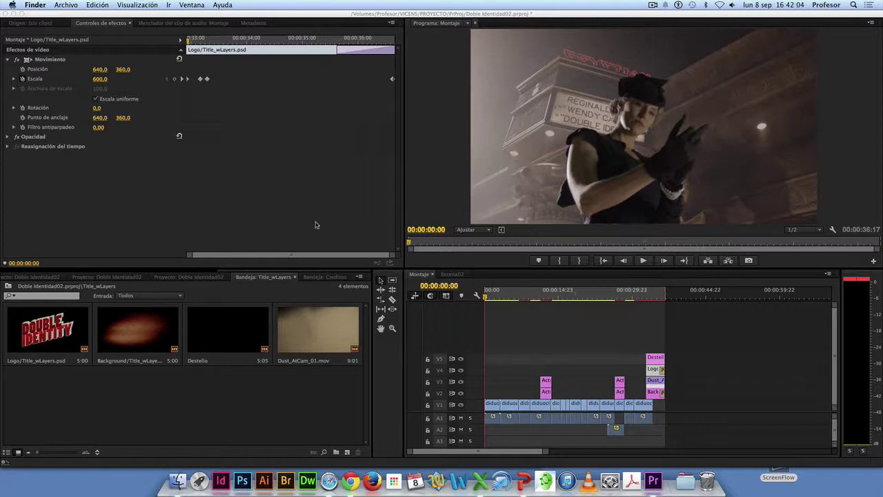
Play back the Montaje sequence and scrub the playhead around the eleven-second mark.
click(268, 377)
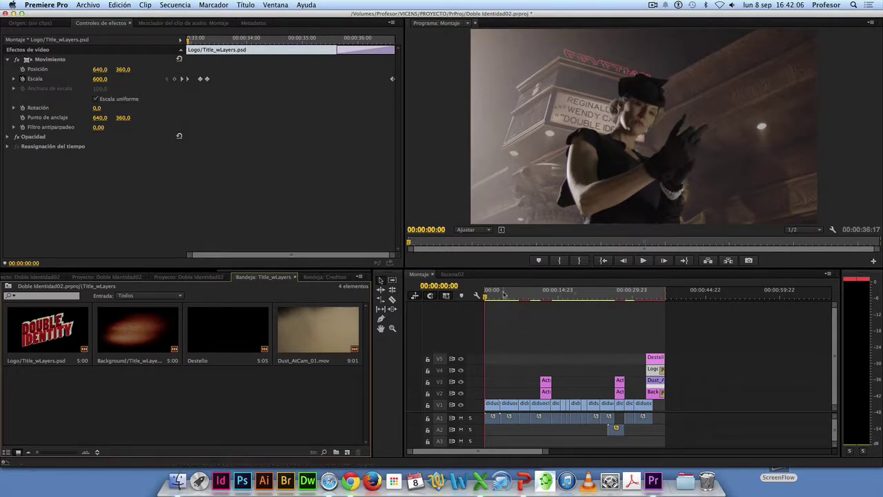
click(441, 306)
key(space)
key(space)
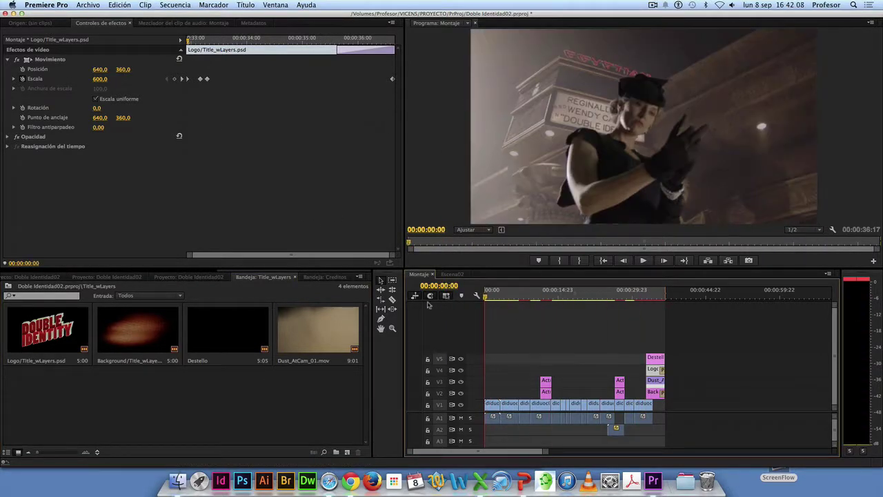
click(541, 297)
drag(543, 297, 623, 307)
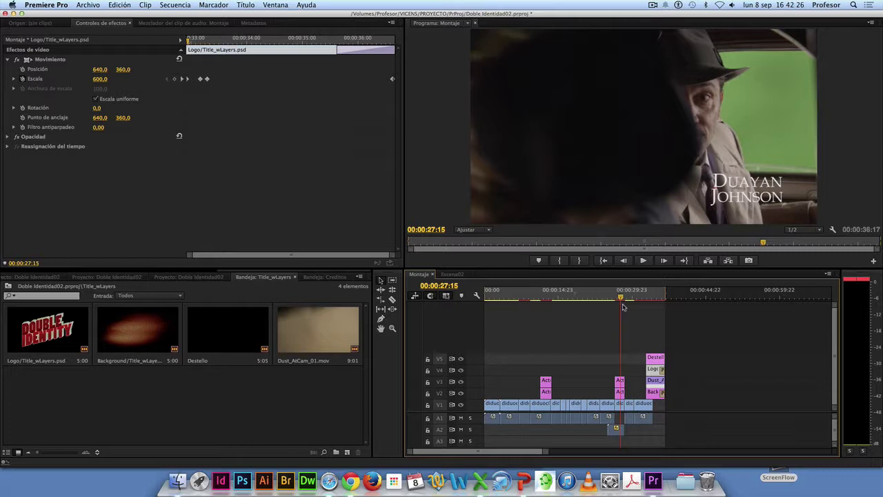
click(262, 414)
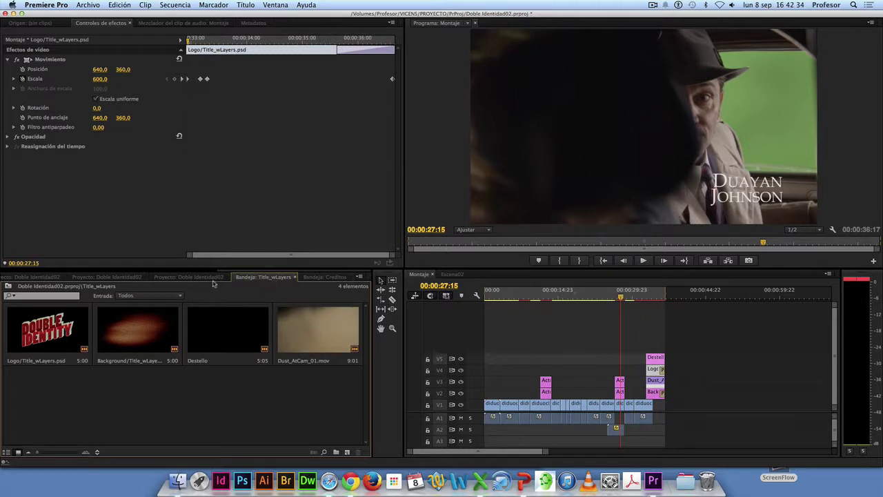
click(329, 276)
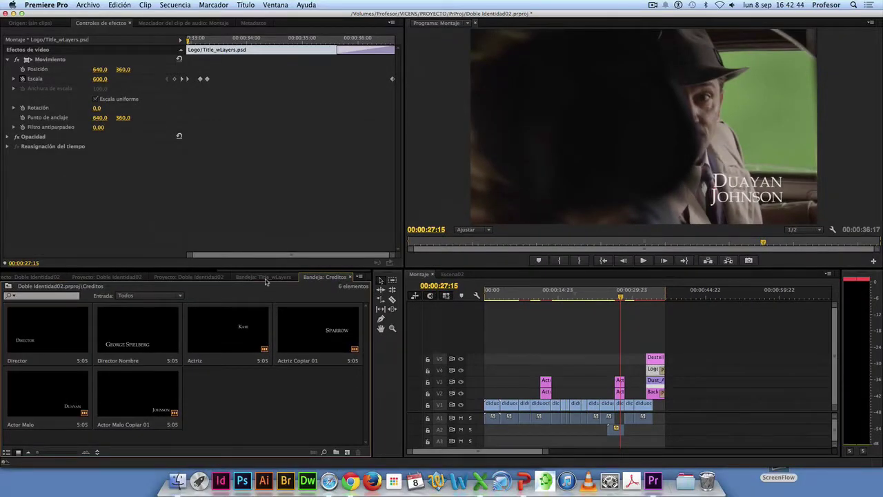
click(266, 278)
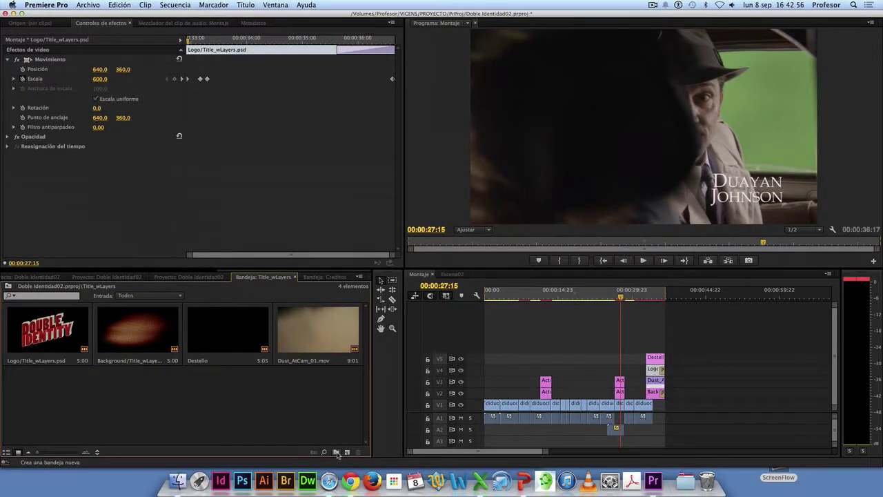
Add a new bin named CREDITOS and dock its window in the bin panel's tab row.
click(337, 453)
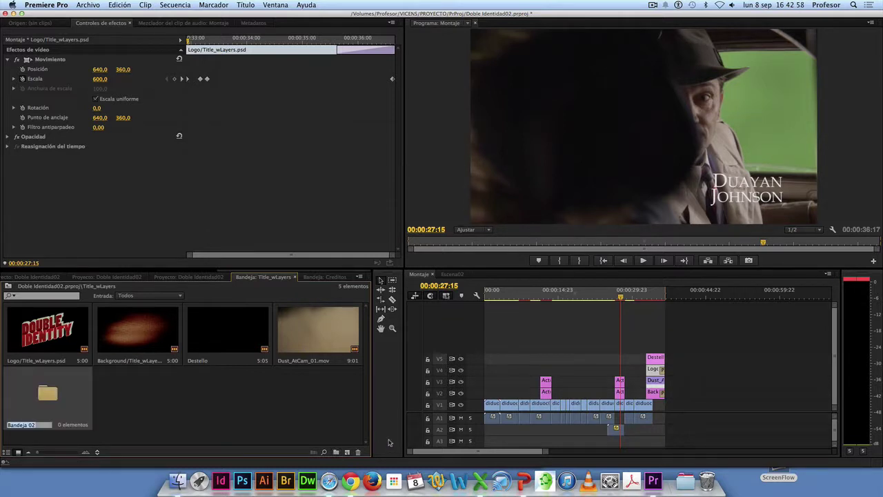
text(CREDITOS)
key(Tab)
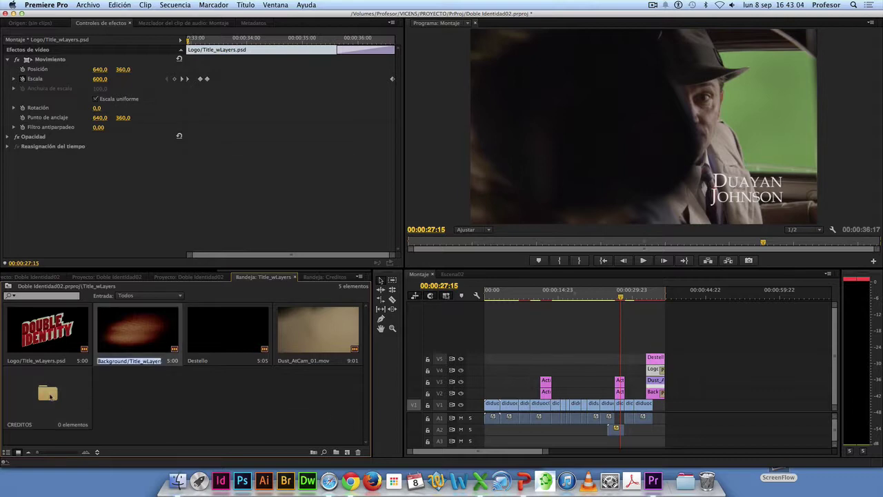
double_click(50, 396)
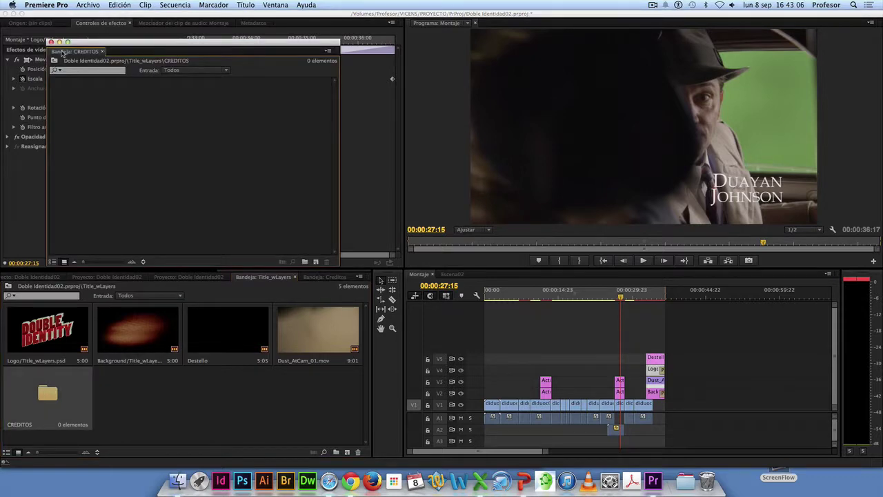
drag(62, 53, 94, 322)
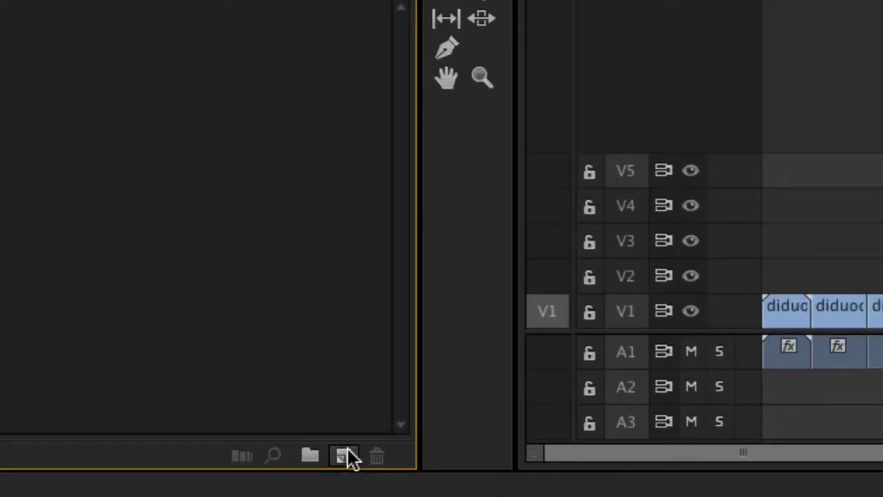
Create a new 1280×720, 23,976 fps title named Director from New Item > Título.
click(348, 450)
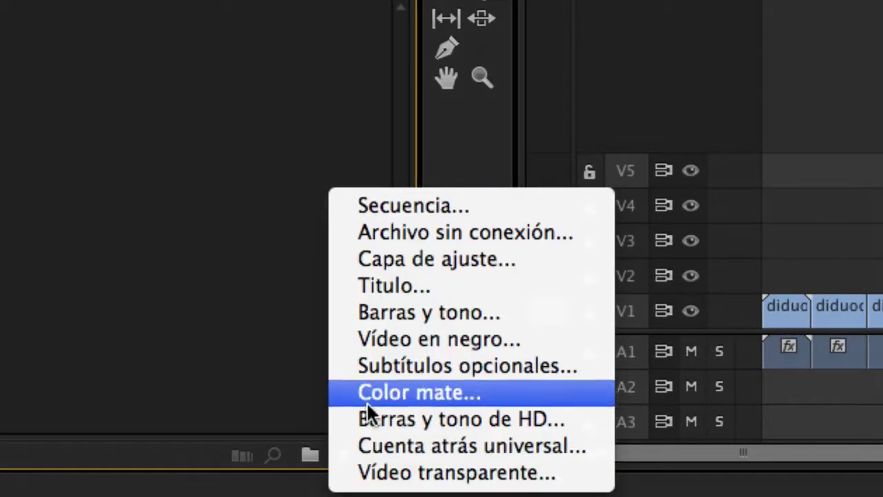
click(404, 285)
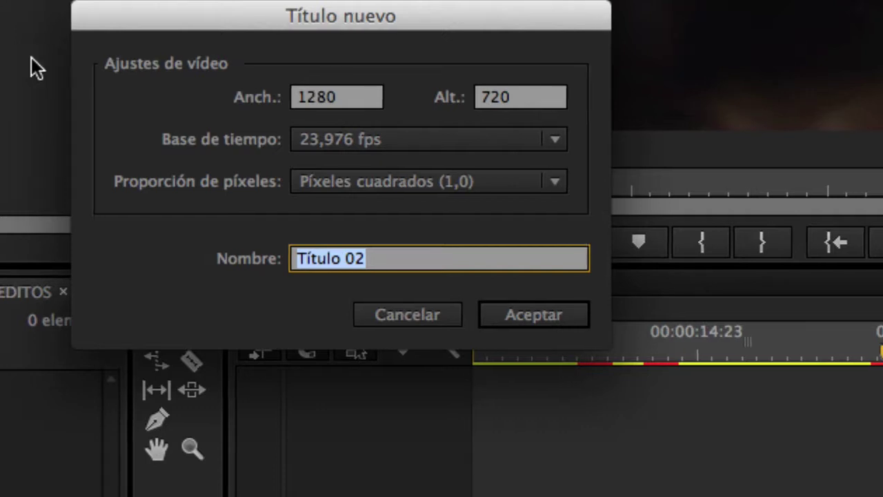
click(381, 258)
drag(387, 258, 292, 257)
text(Directo)
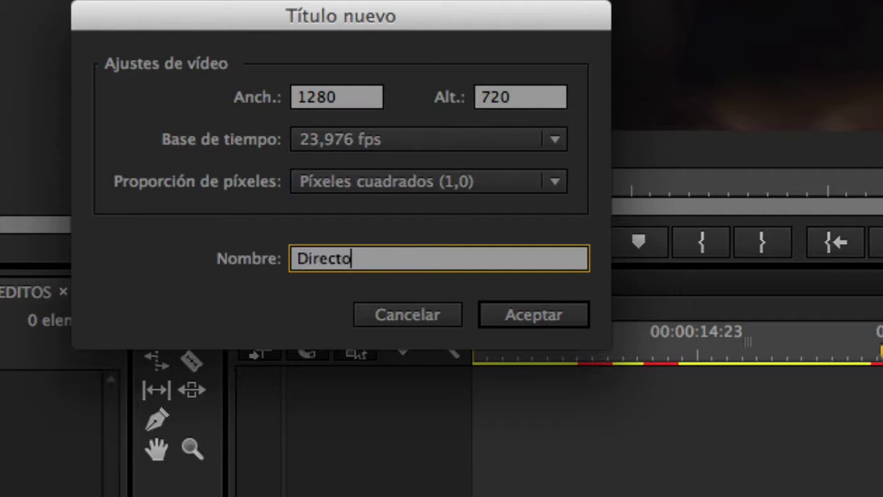
text(r)
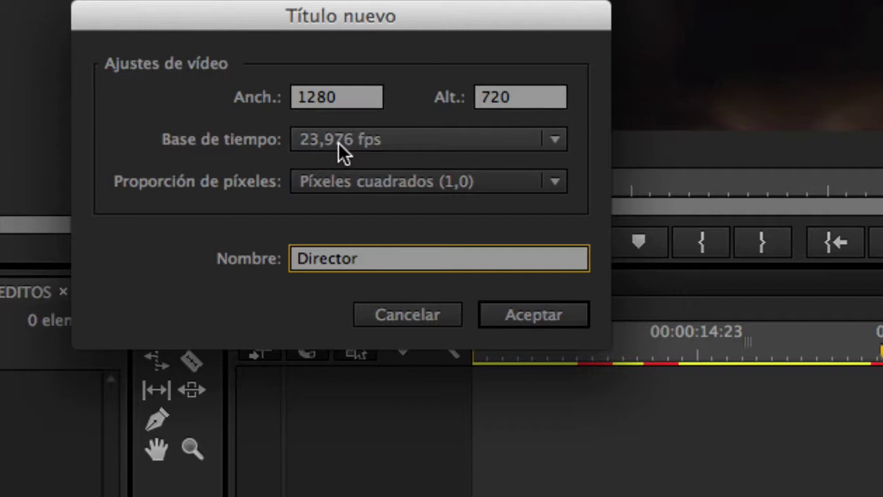
click(533, 310)
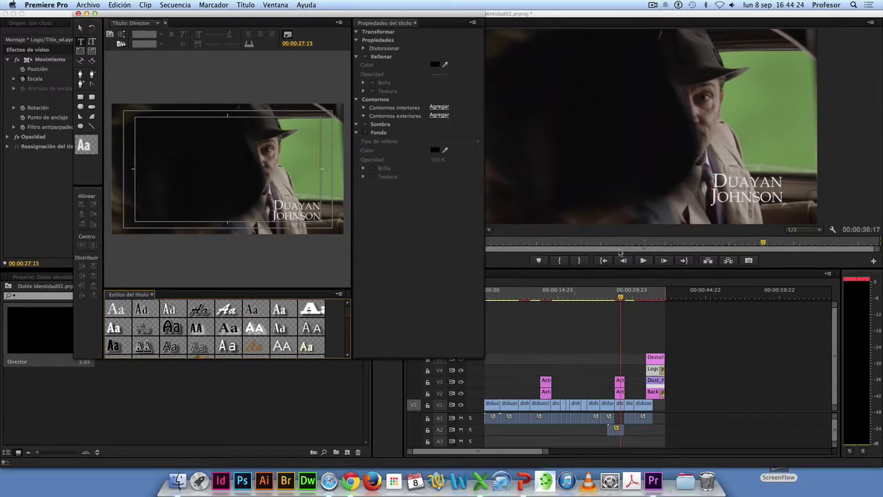
Scrub the playhead back to the theater marquee shot at about 00:00:02:03.
drag(622, 298, 498, 308)
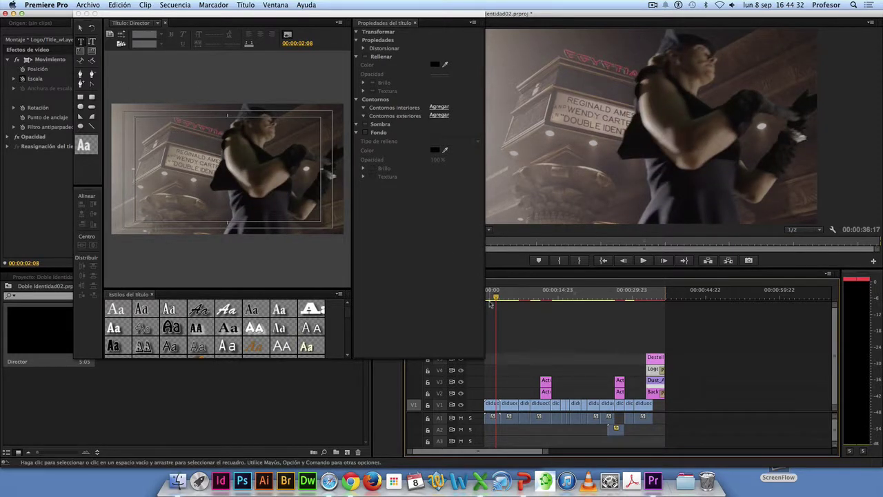
drag(495, 298, 508, 298)
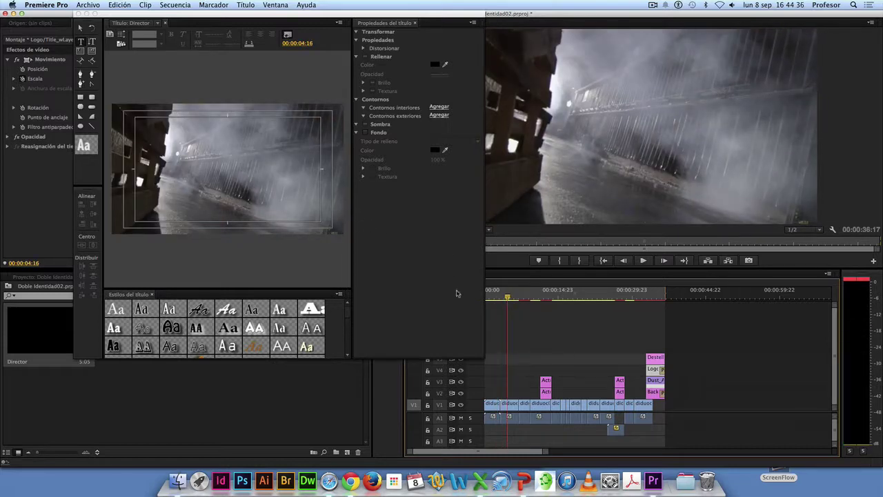
mouse_move(508, 299)
mouse_down()
mouse_move(480, 311)
mouse_move(494, 304)
mouse_up()
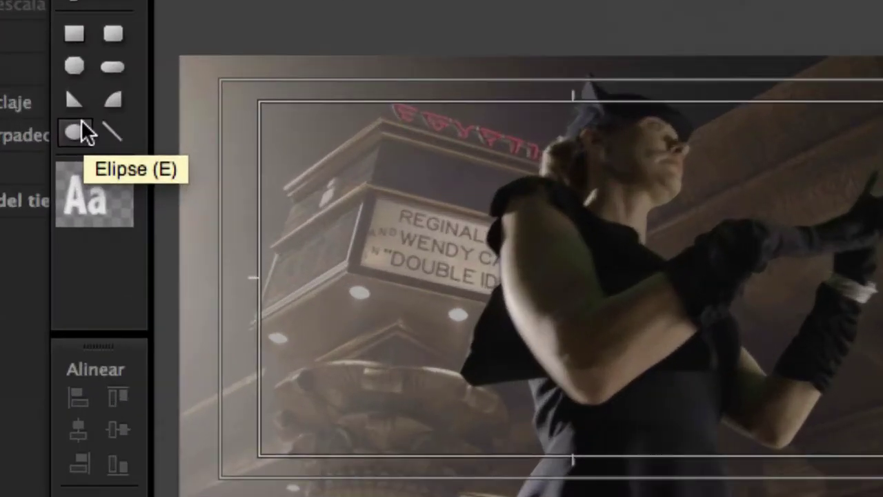
Resize the Titler panels to give the title styles and the canvas more room.
click(84, 132)
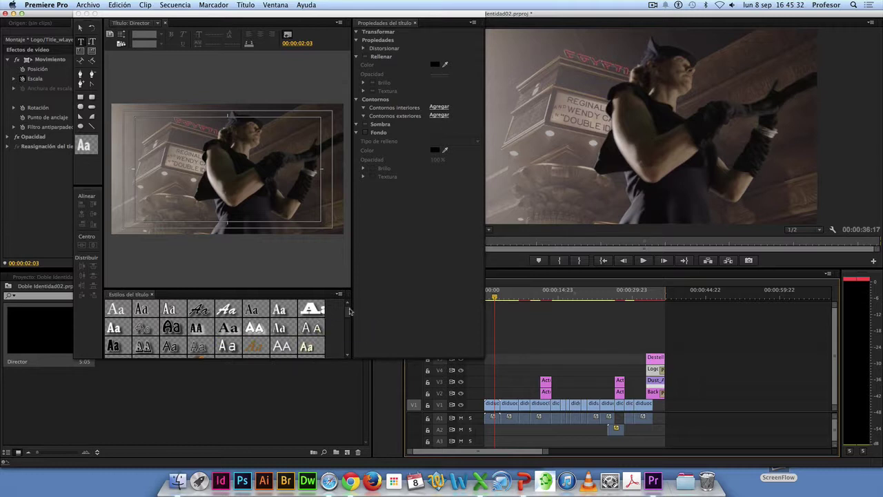
drag(350, 312, 336, 425)
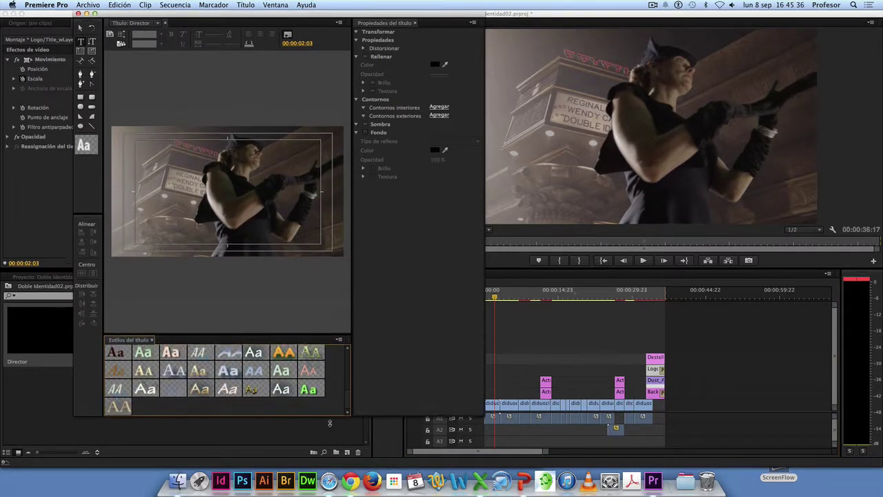
mouse_move(186, 343)
mouse_down()
mouse_move(186, 234)
mouse_move(186, 277)
mouse_up()
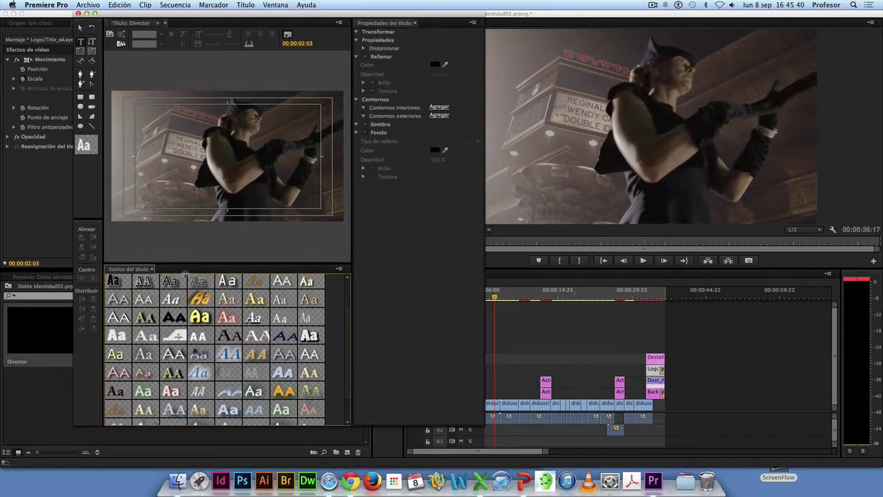
scroll(341, 331, down, 3)
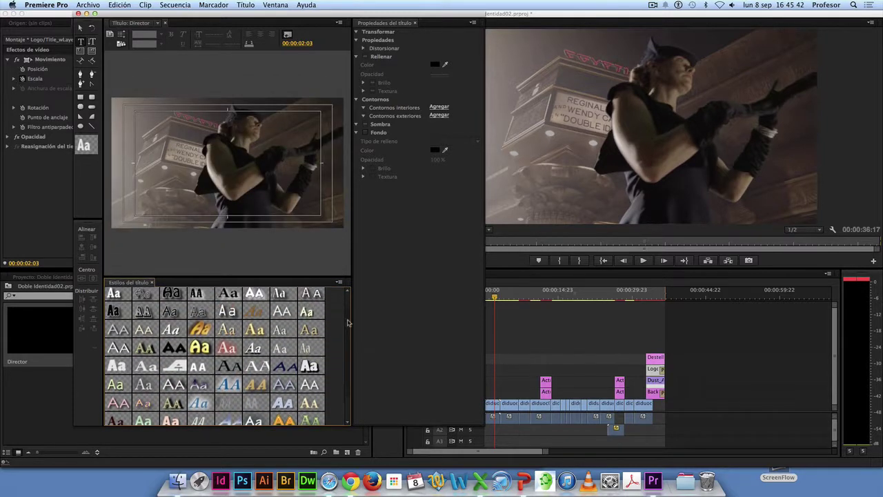
scroll(343, 356, down, 1)
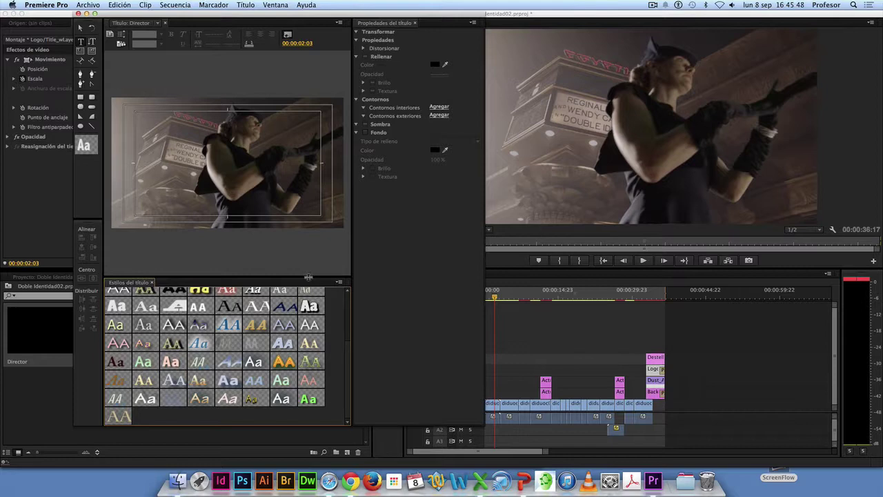
drag(309, 277, 309, 317)
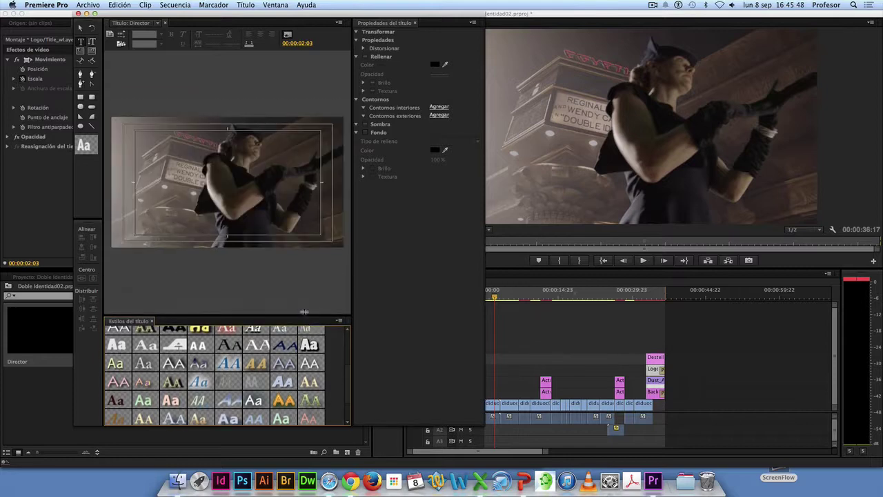
Type the text 'Director' in a text box at the title's left side.
click(140, 215)
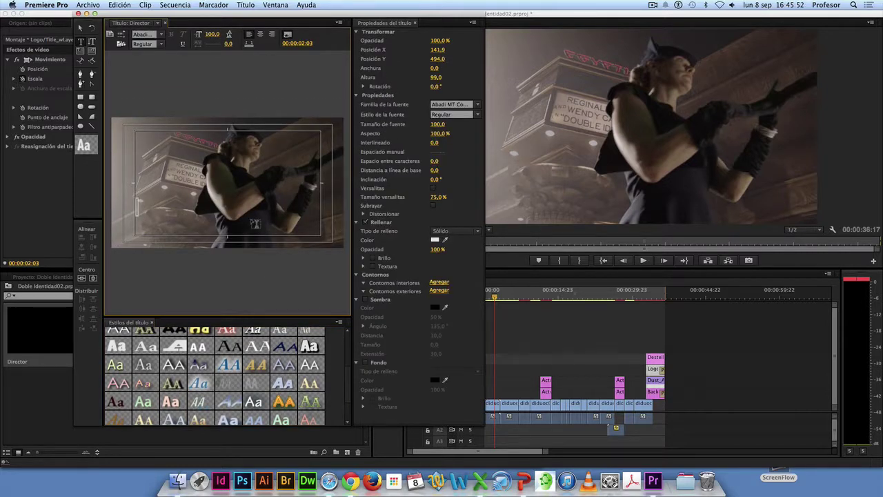
text(Director)
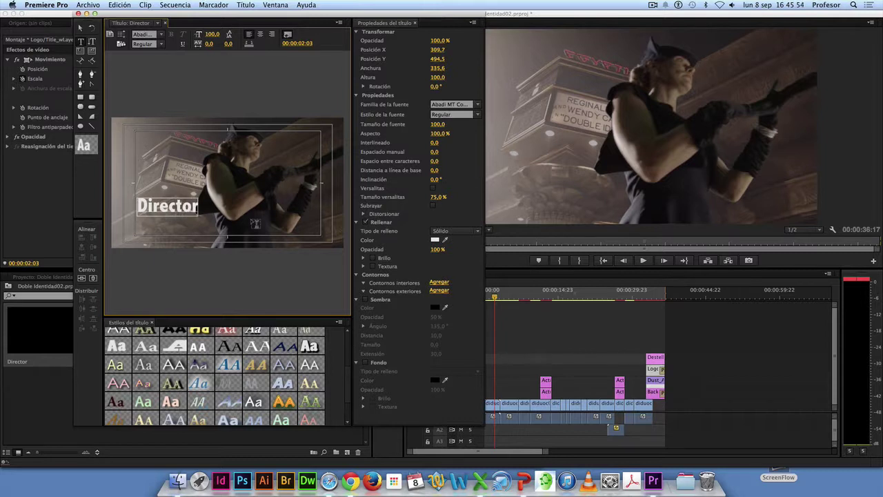
click(80, 27)
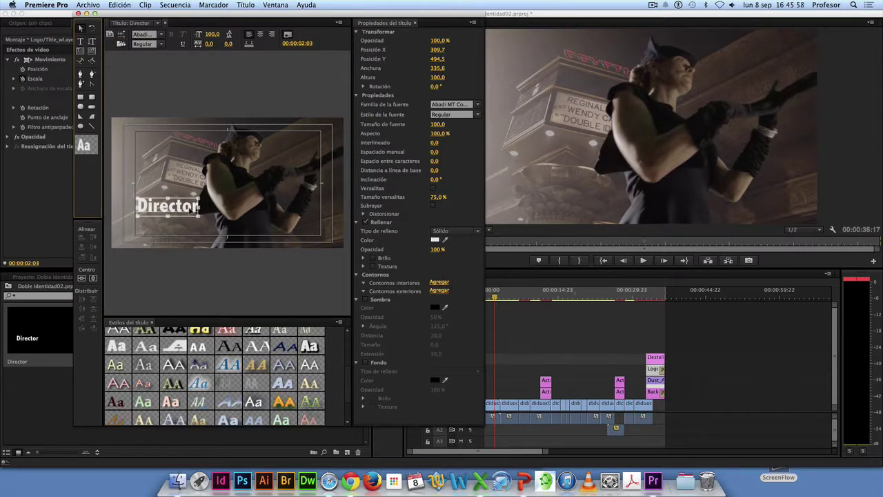
Set the Director text's font family to Book Antiqua.
click(477, 104)
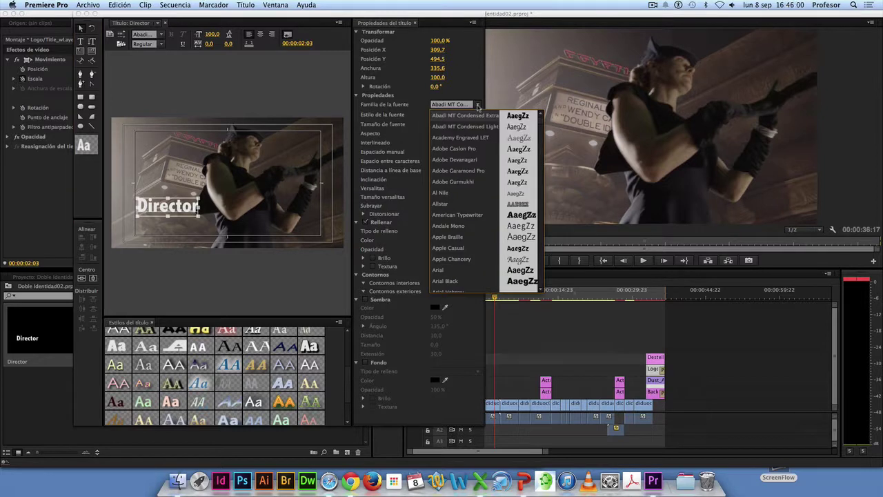
scroll(543, 127, down, 3)
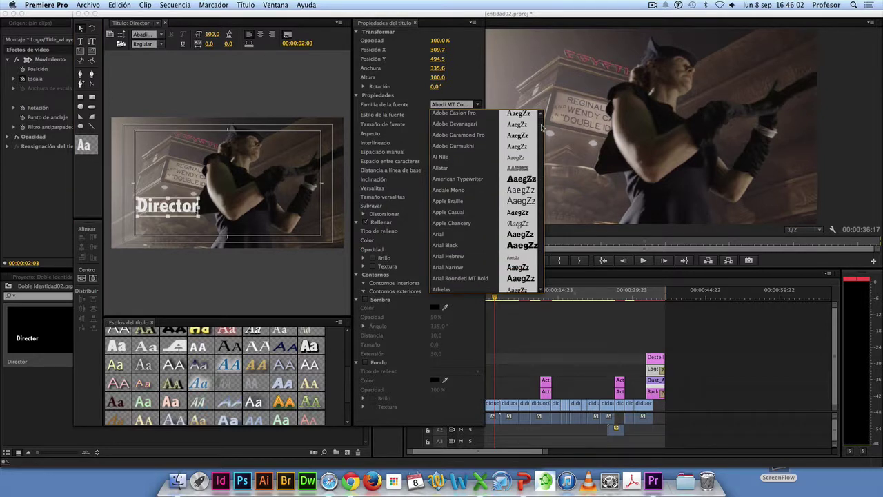
scroll(543, 127, down, 5)
scroll(543, 130, down, 4)
scroll(543, 131, down, 4)
scroll(543, 134, down, 4)
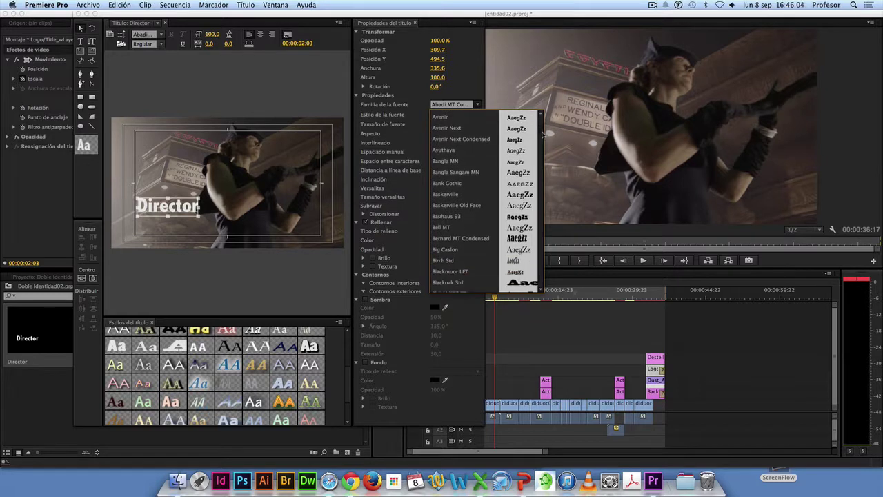
scroll(543, 134, down, 1)
scroll(543, 134, down, 1)
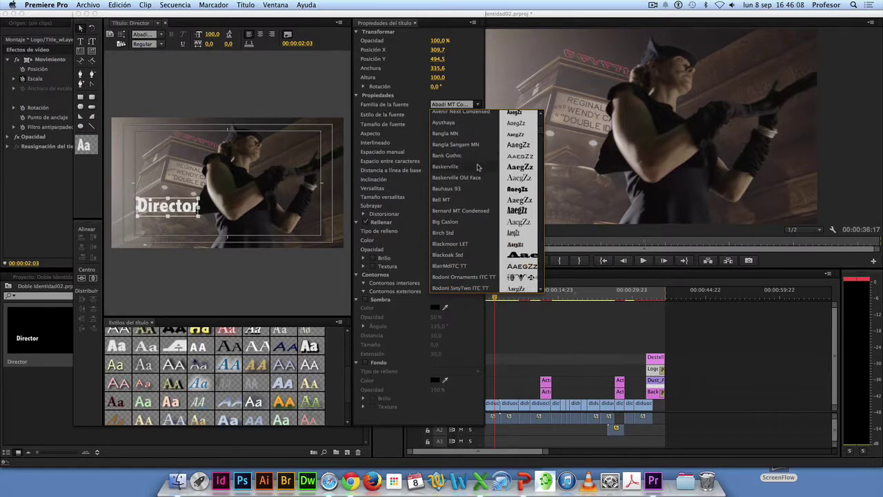
scroll(482, 207, down, 2)
scroll(482, 209, down, 1)
scroll(482, 211, down, 1)
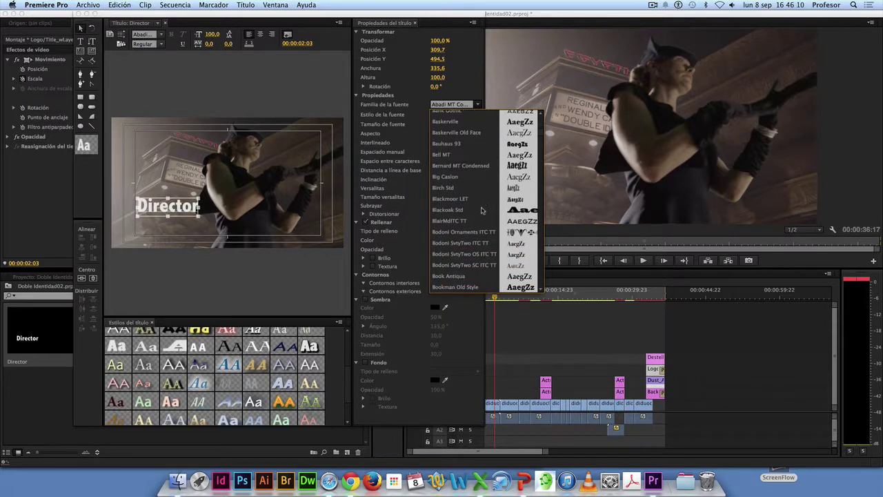
scroll(483, 210, down, 1)
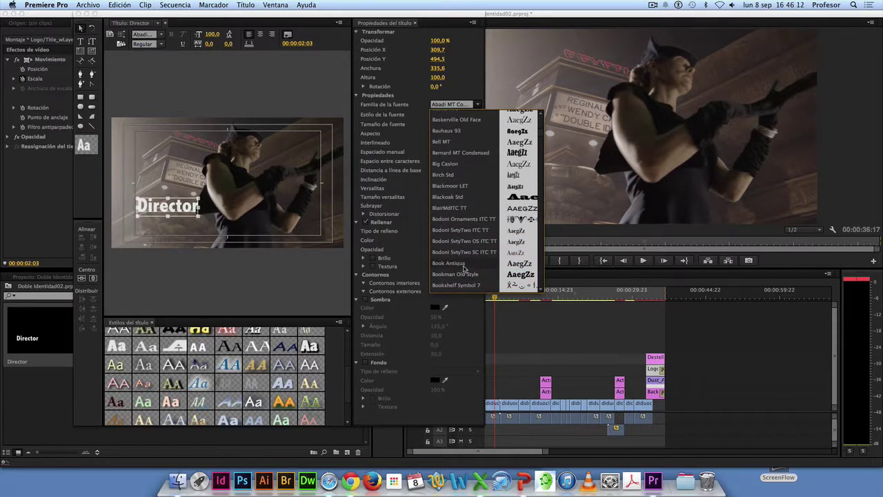
click(464, 266)
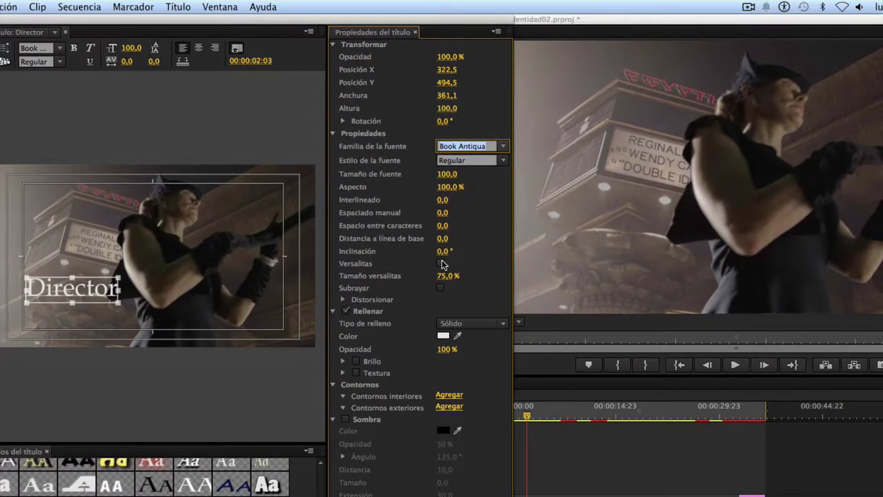
Apply small caps, shrink the text to size 79.2, and add a 14% opacity drop shadow.
click(441, 263)
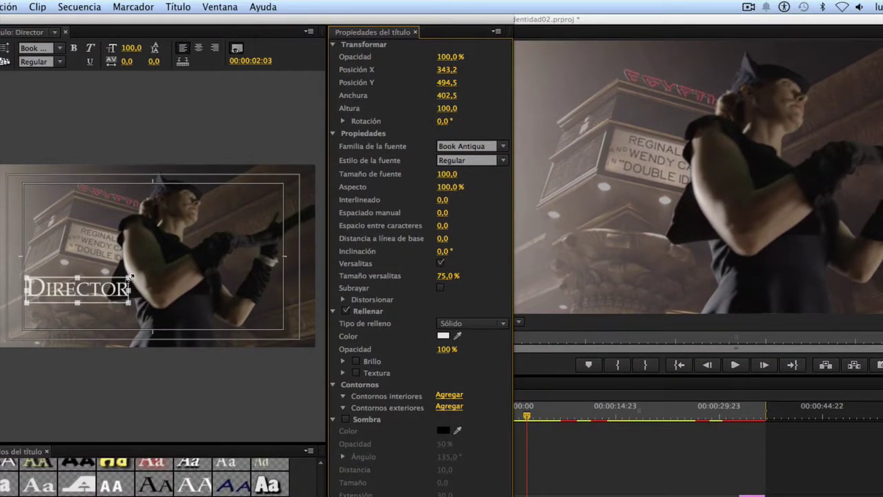
drag(129, 279, 109, 282)
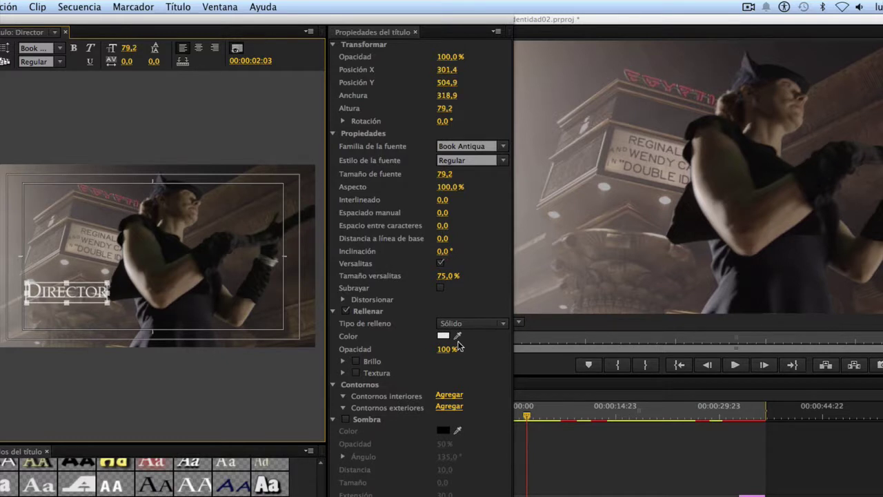
click(346, 420)
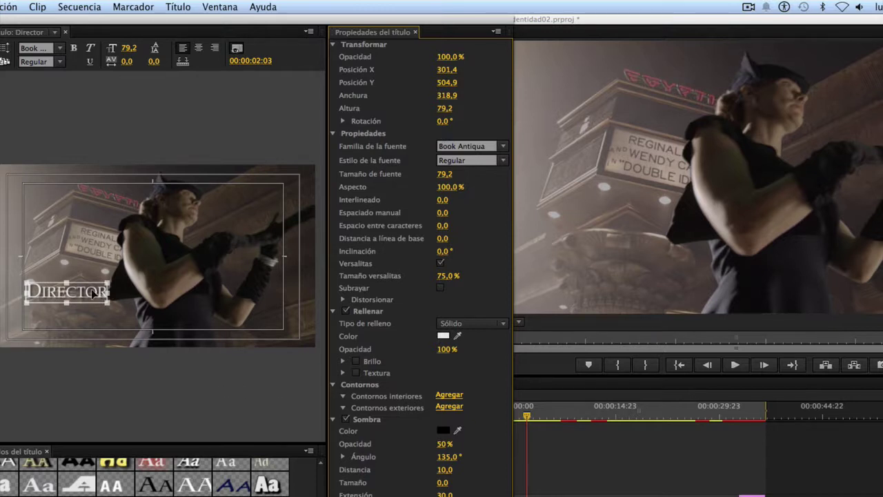
drag(457, 445, 432, 445)
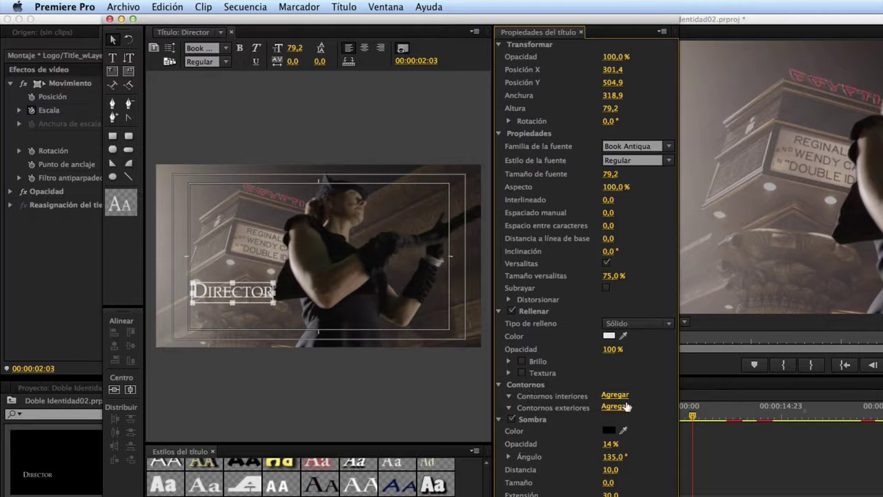
Add and then disable an Inner Stroke, collapse the Strokes sections, and slant the text 36°.
click(616, 395)
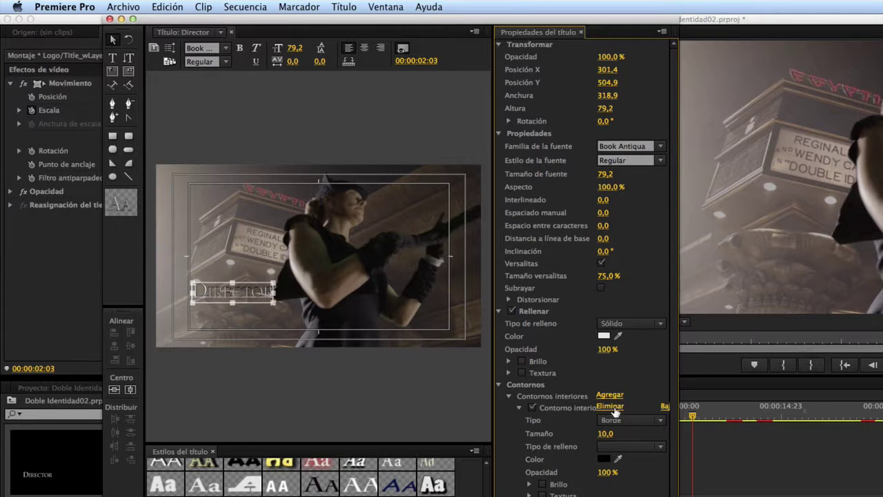
click(532, 409)
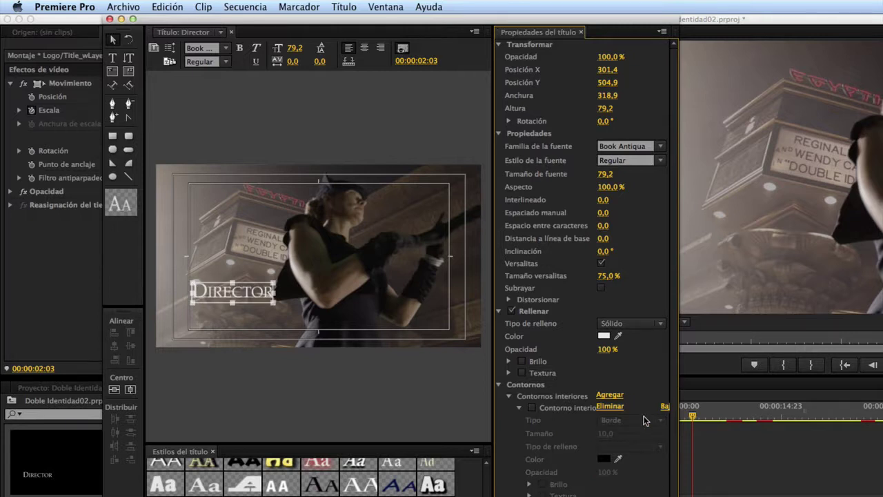
scroll(644, 422, down, 2)
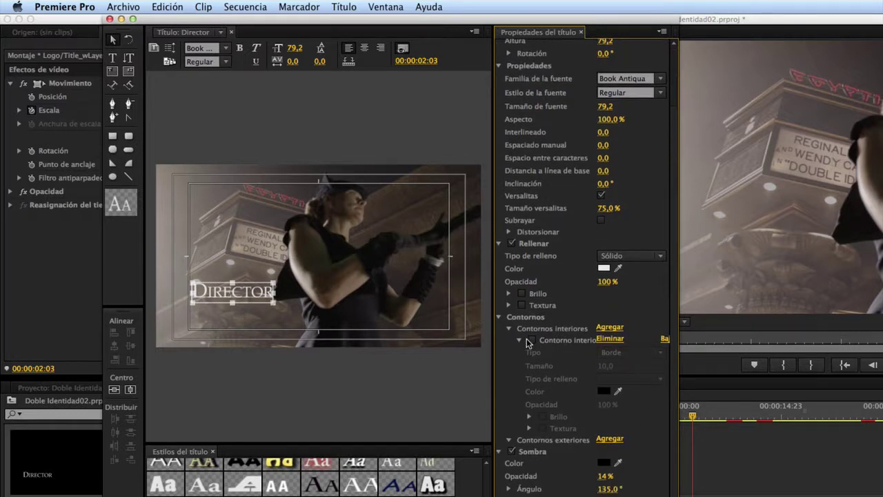
click(520, 339)
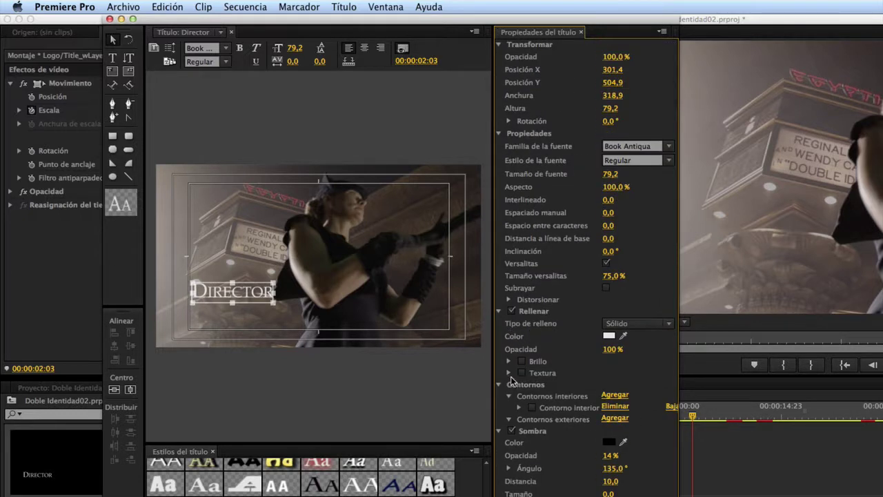
click(508, 398)
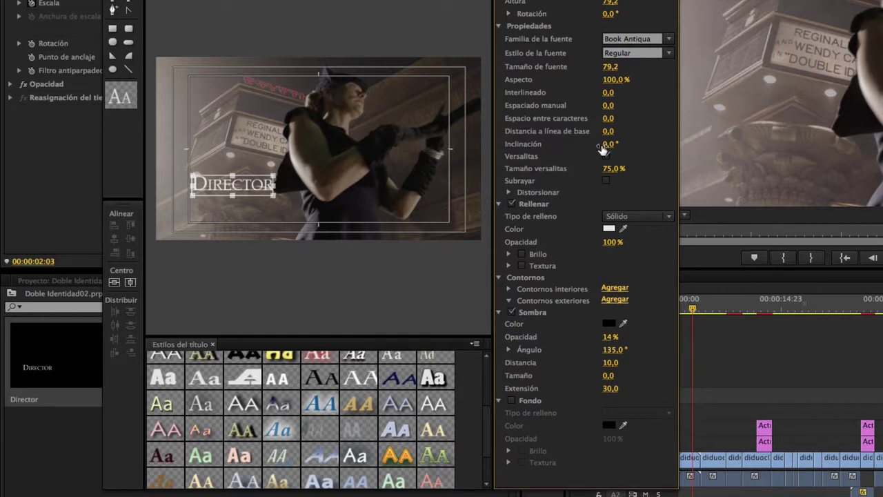
mouse_move(609, 150)
mouse_down()
mouse_move(583, 150)
mouse_move(610, 147)
mouse_up()
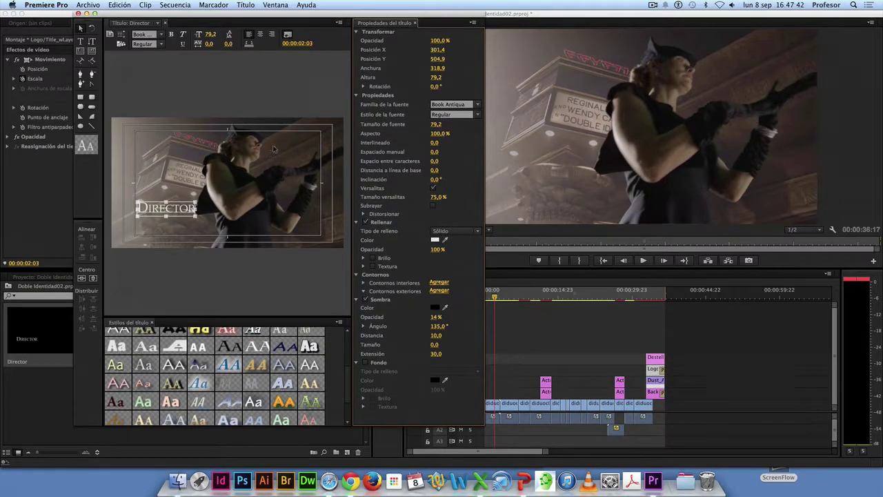
Drag the upright Director text box down and to the left in the canvas.
drag(175, 211, 174, 215)
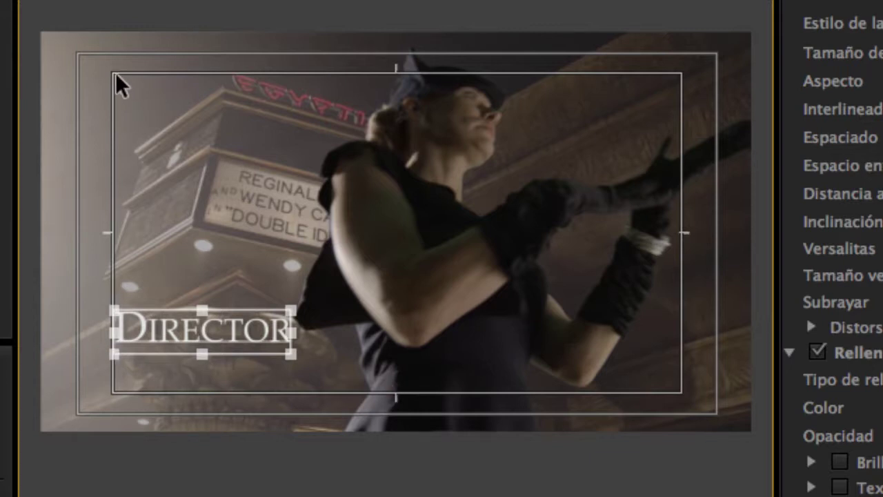
drag(203, 331, 214, 339)
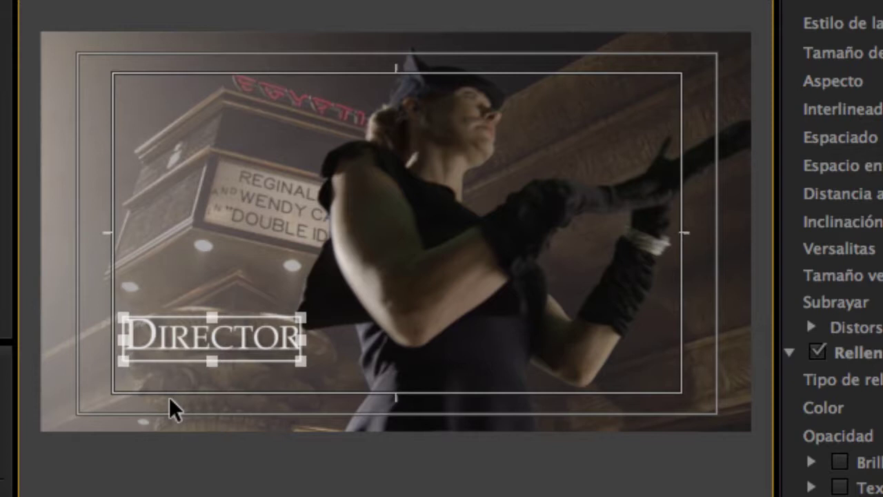
Position the Director title lower-left at X 314,1, Y 525,2 within the title-safe guides.
mouse_move(218, 338)
mouse_down()
mouse_move(156, 347)
mouse_move(181, 354)
mouse_up()
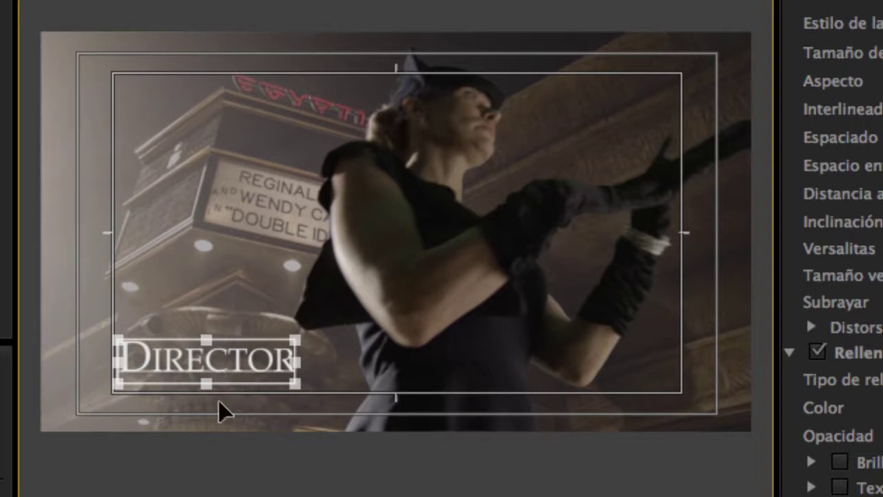
drag(221, 359, 158, 368)
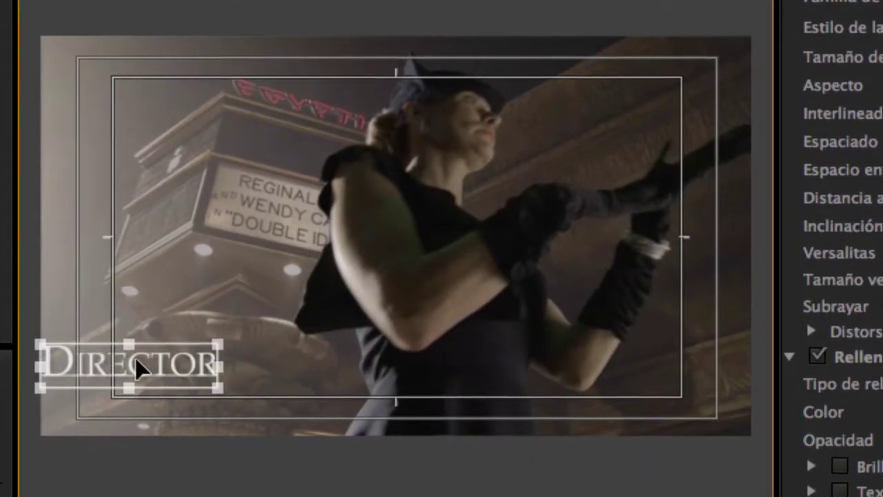
drag(138, 369, 224, 372)
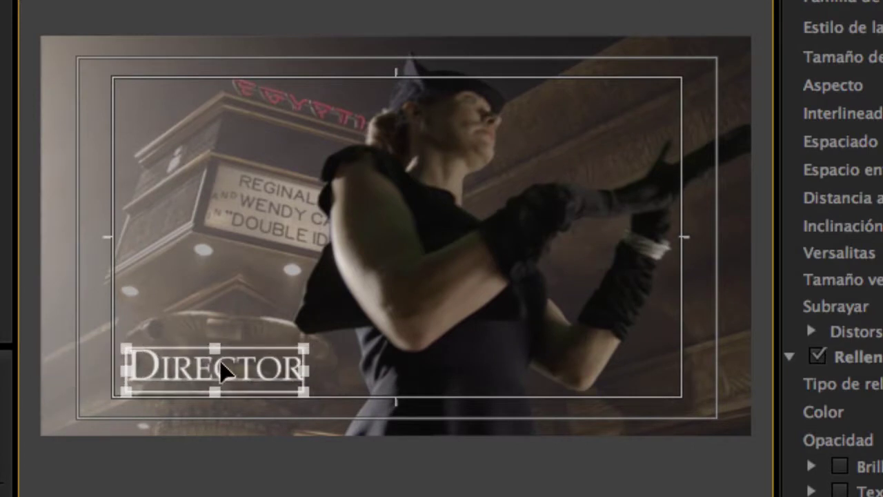
drag(198, 369, 199, 330)
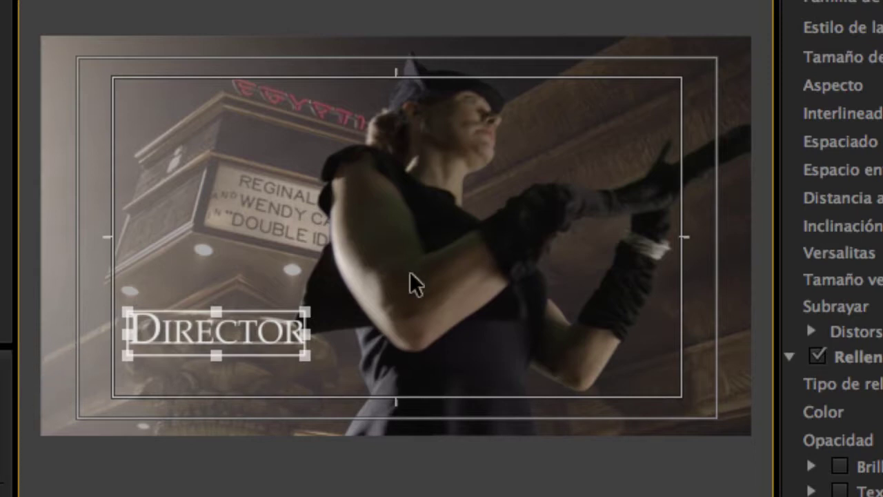
drag(197, 334, 194, 329)
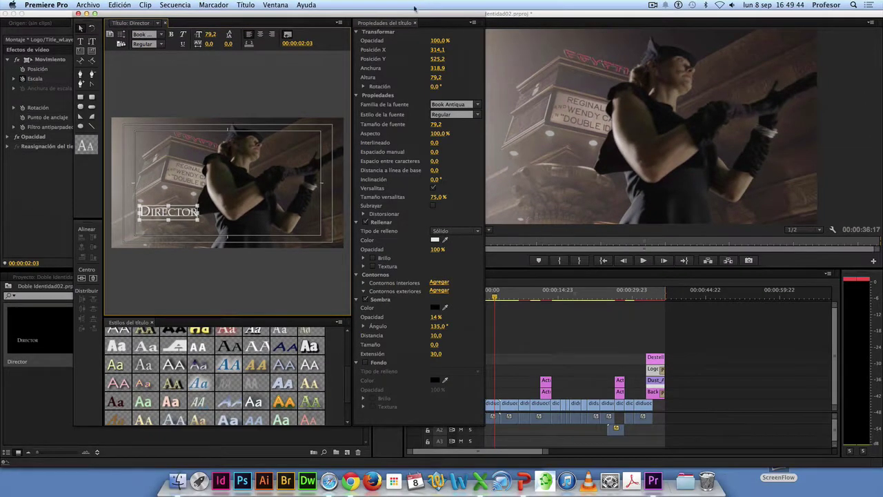
Close the Titler and place the Director title on track V2 at the Montaje sequence start.
drag(386, 14, 384, 34)
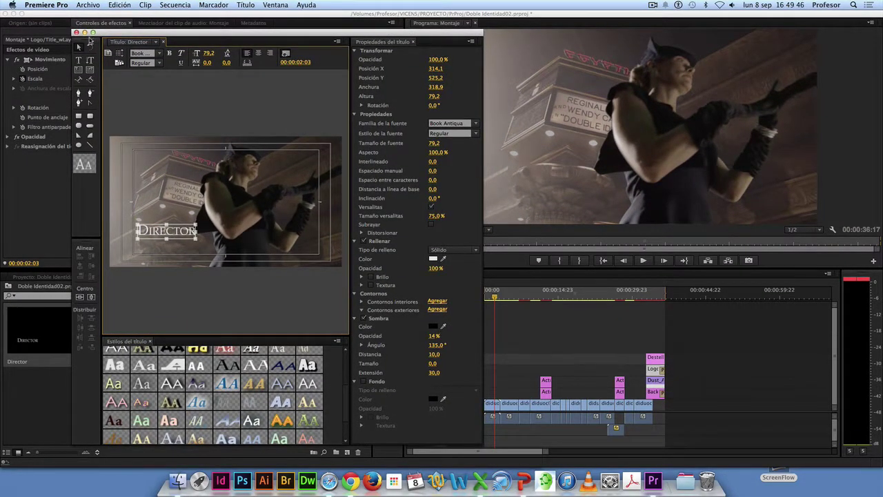
click(76, 32)
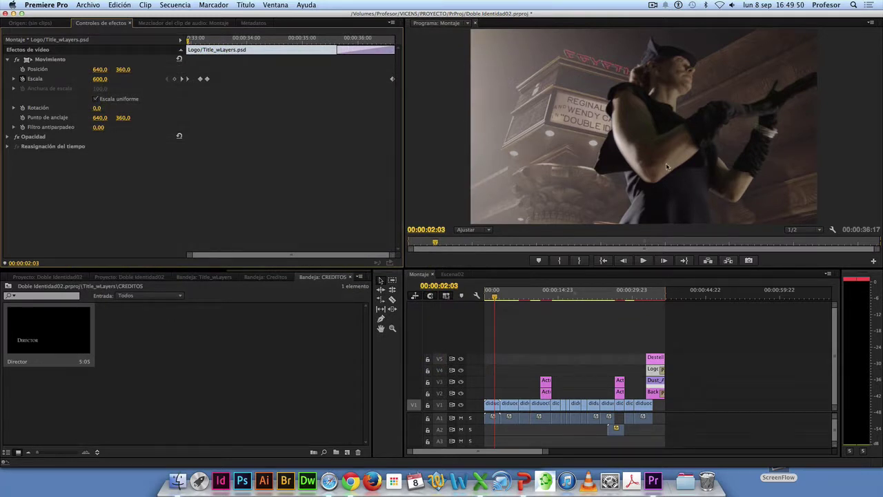
click(57, 321)
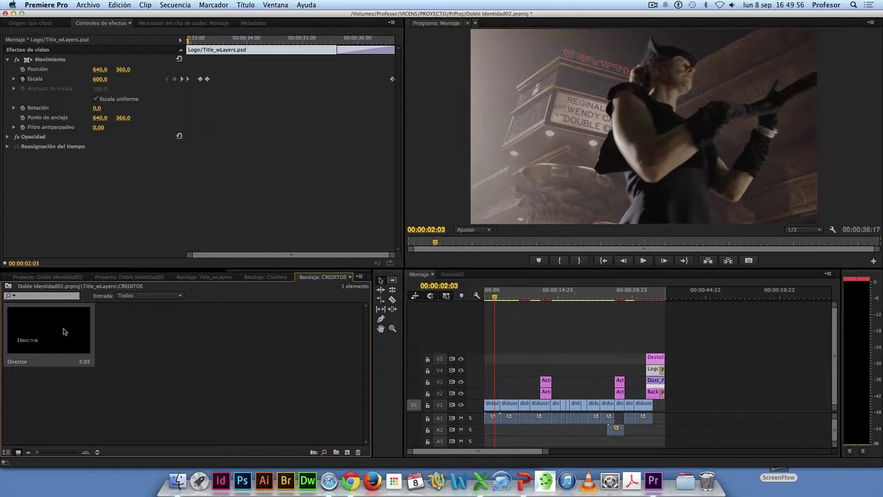
click(62, 332)
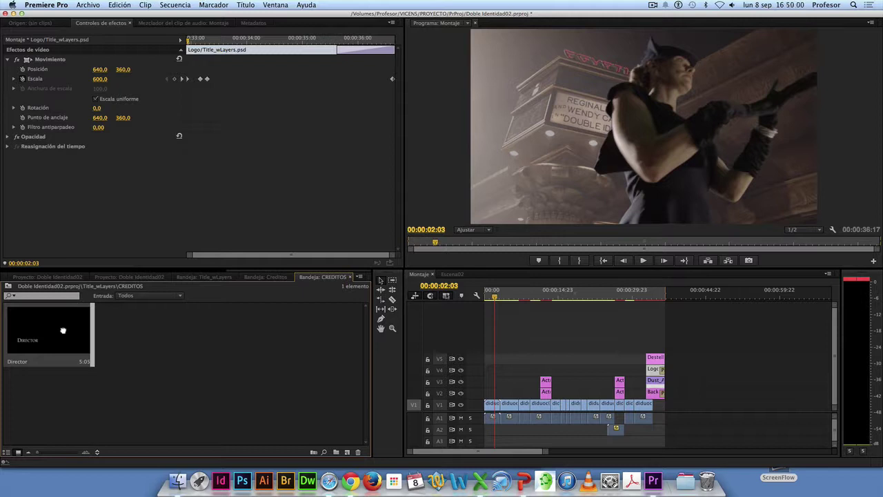
drag(63, 331, 479, 393)
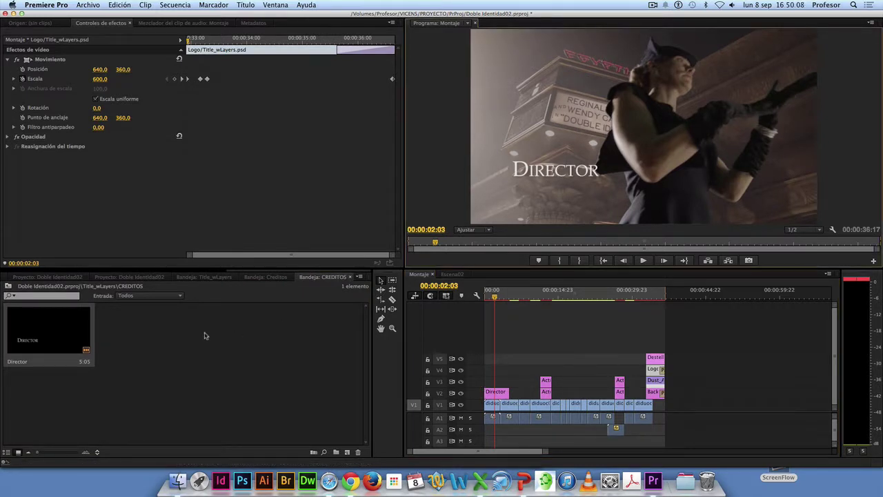
click(160, 334)
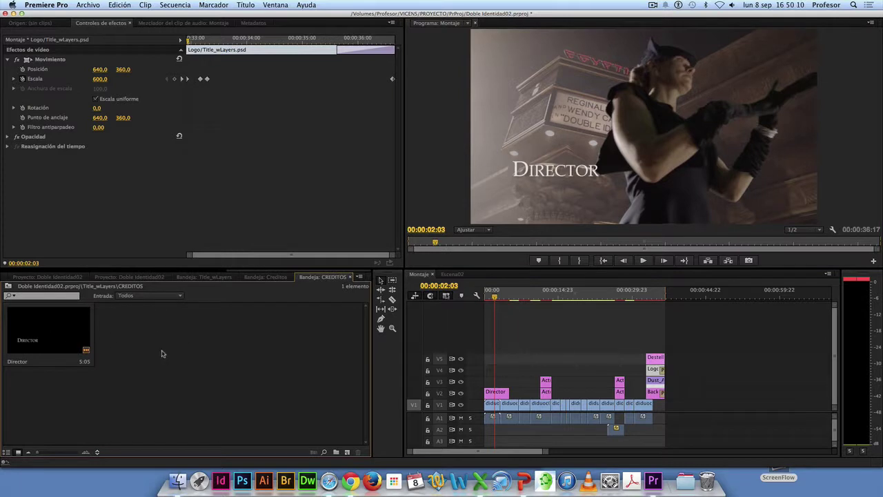
click(347, 452)
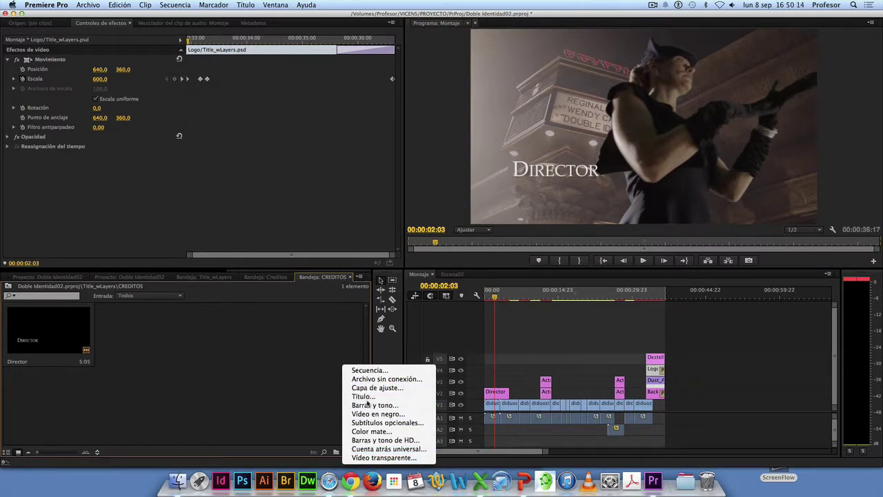
Create a new title, Título 03, with the line 'miren lo que pasó!' below Director.
click(363, 397)
click(497, 282)
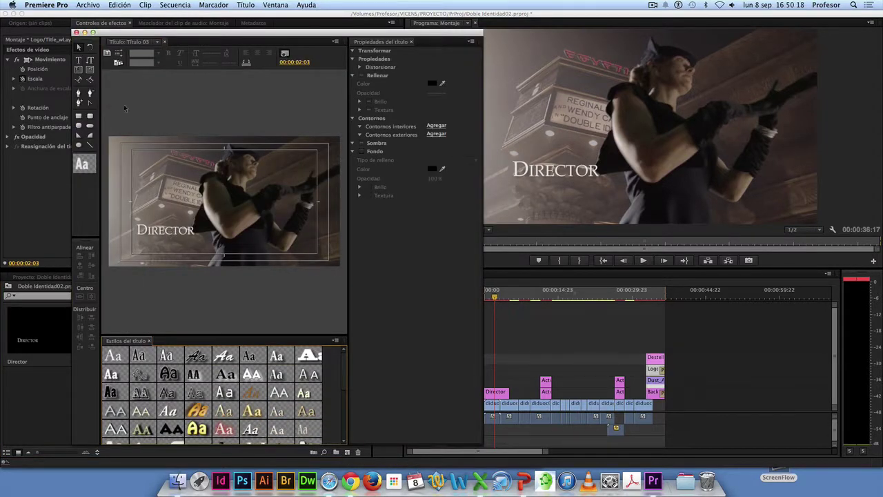
click(159, 246)
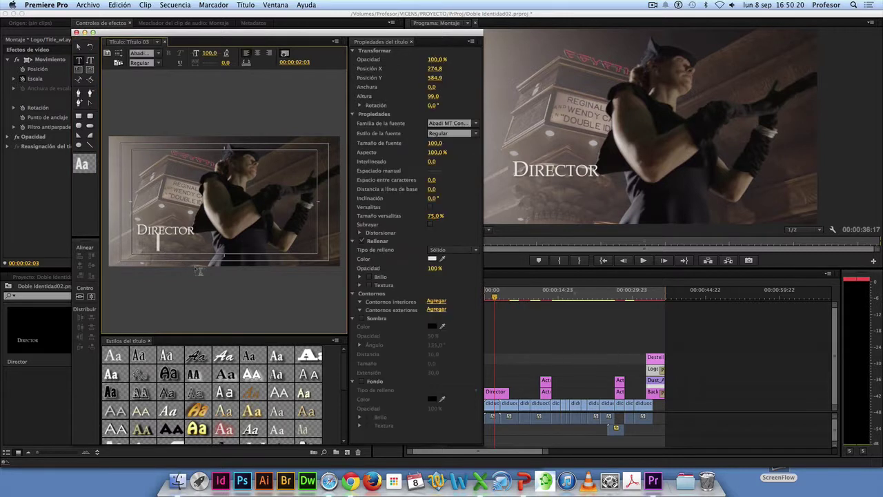
text(m)
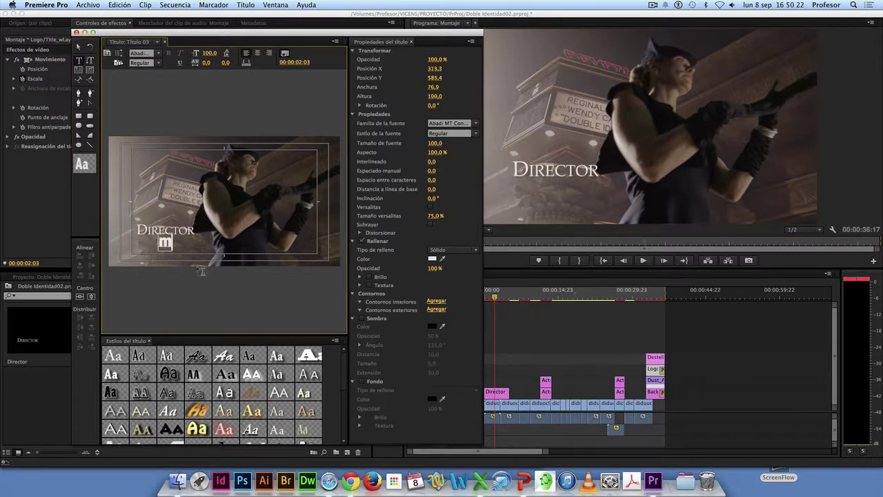
text(ire)
key(BackSpace)
text(ren)
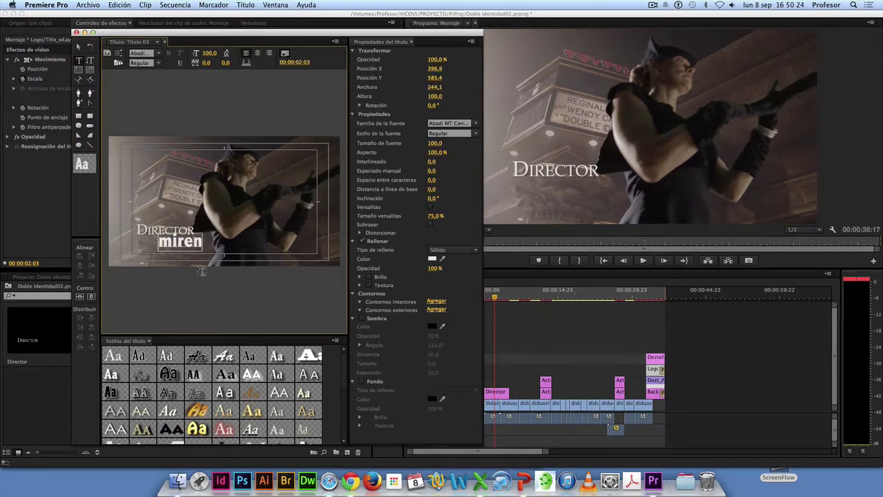
text( lo que paso)
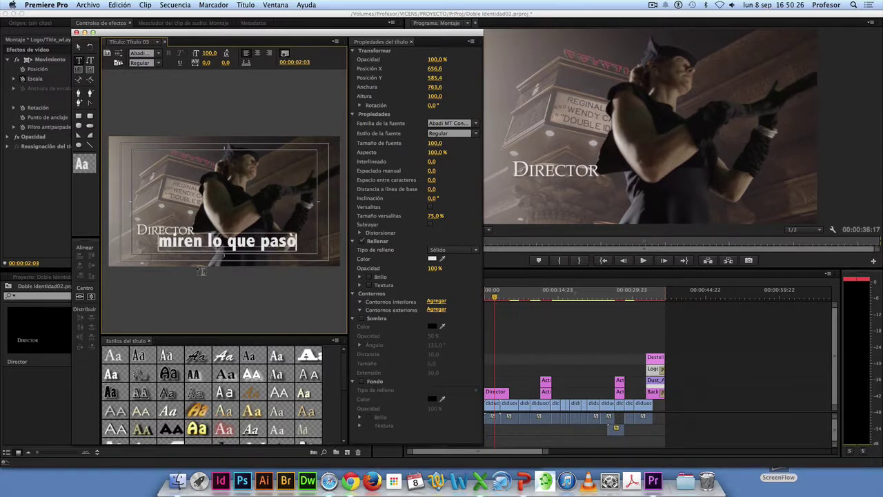
key(BackSpace)
text(ó!)
key(Escape)
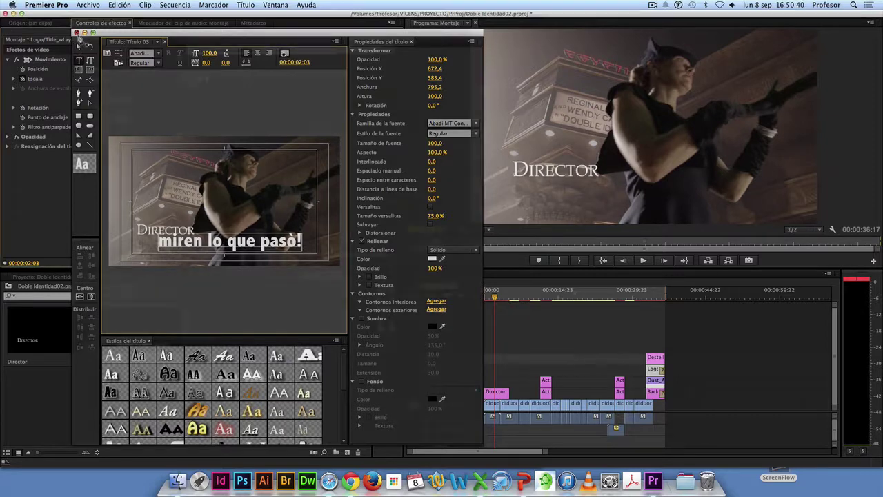
Close the Titler and delete Título 03 from the CREDITOS bin.
click(77, 32)
click(142, 338)
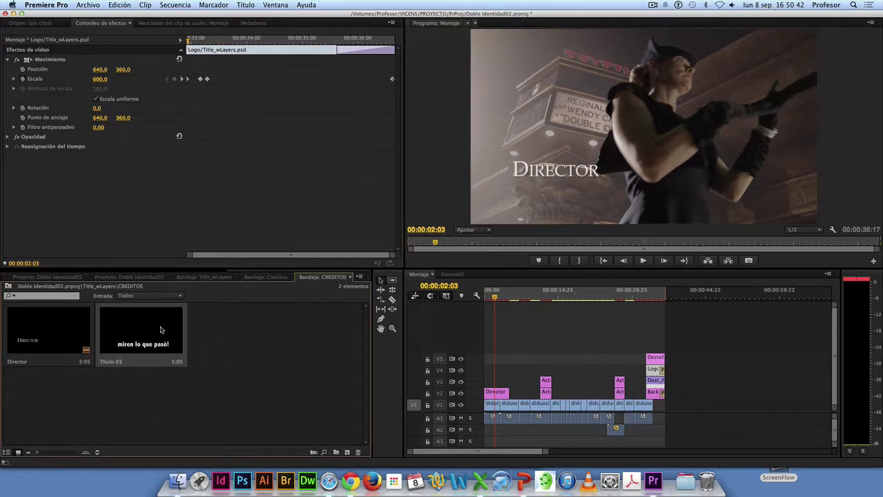
click(358, 452)
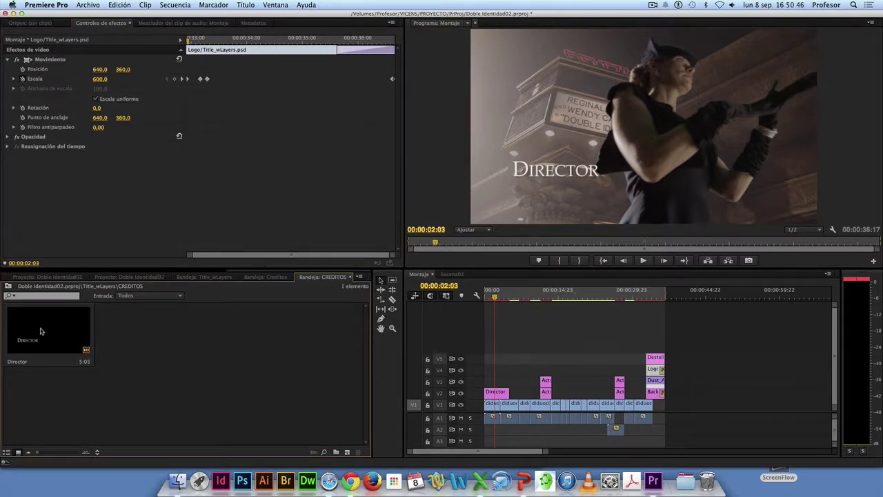
Duplicate the Director title as Director Copiar 01 and open the copy in the Titler.
click(47, 333)
right_click(39, 342)
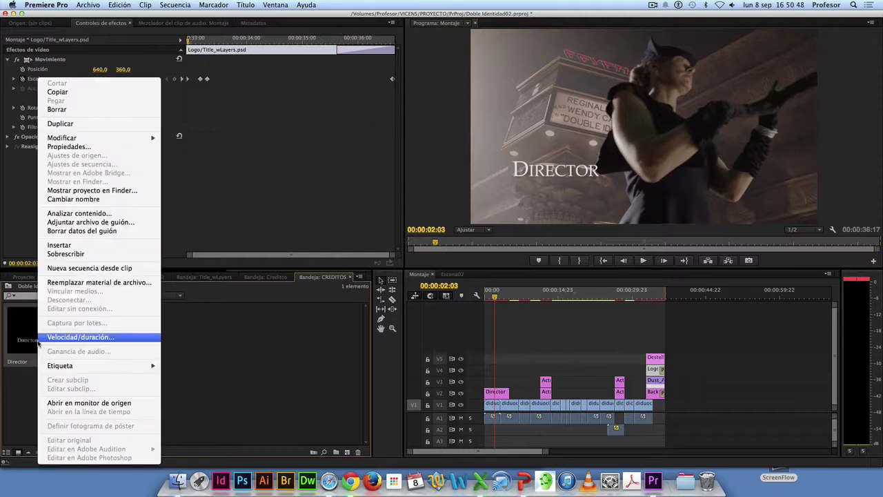
click(60, 125)
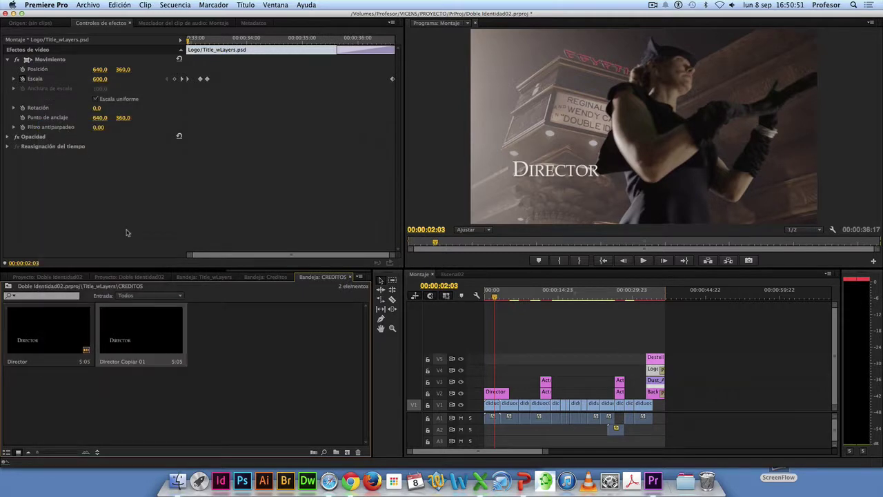
click(146, 341)
click(42, 333)
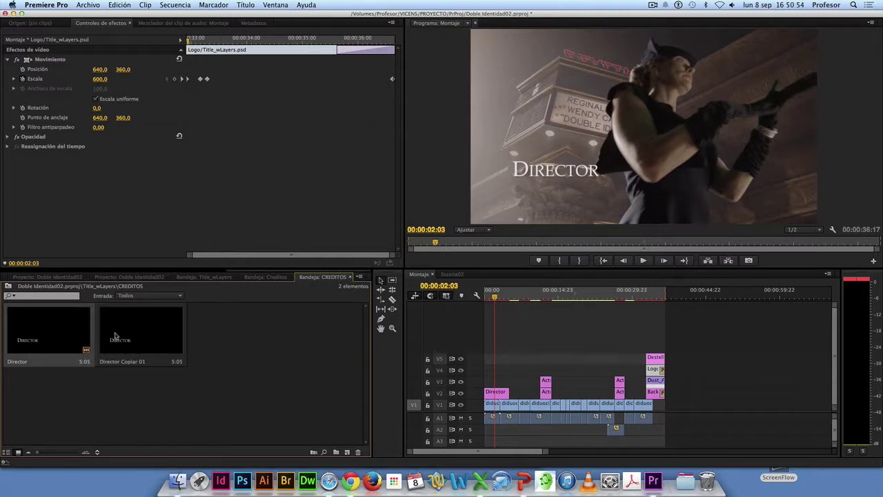
click(171, 336)
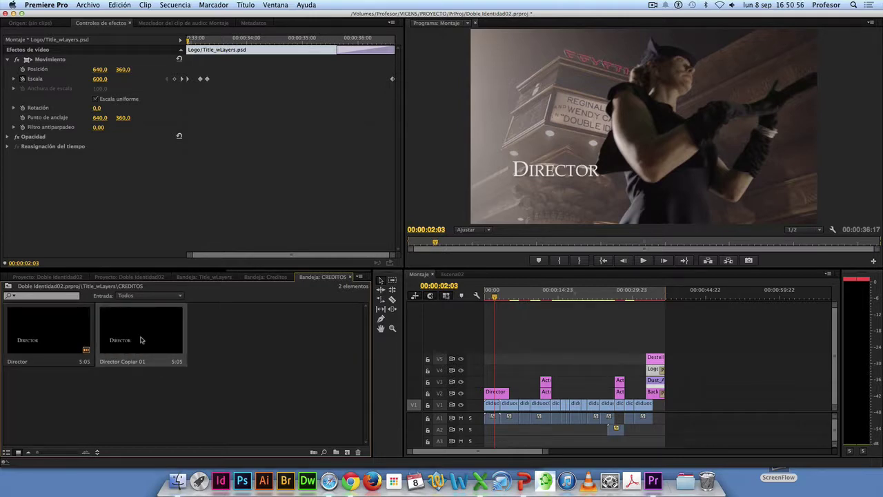
double_click(141, 340)
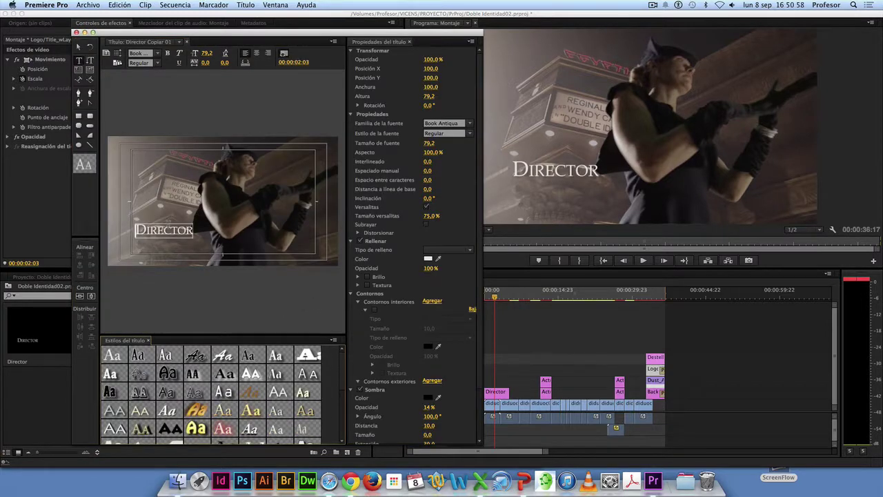
Alt-drag a copy of the Director text below it and retype it as 'George Tarantino'.
click(78, 47)
click(140, 226)
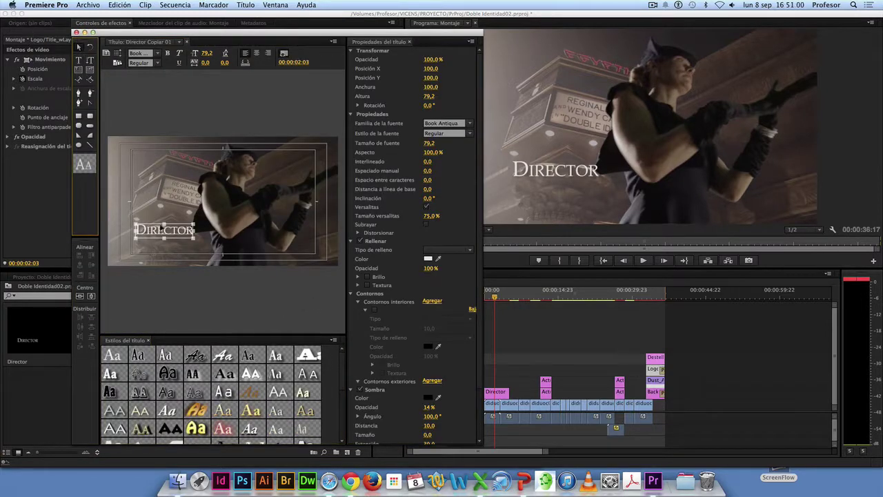
drag(160, 229, 162, 245)
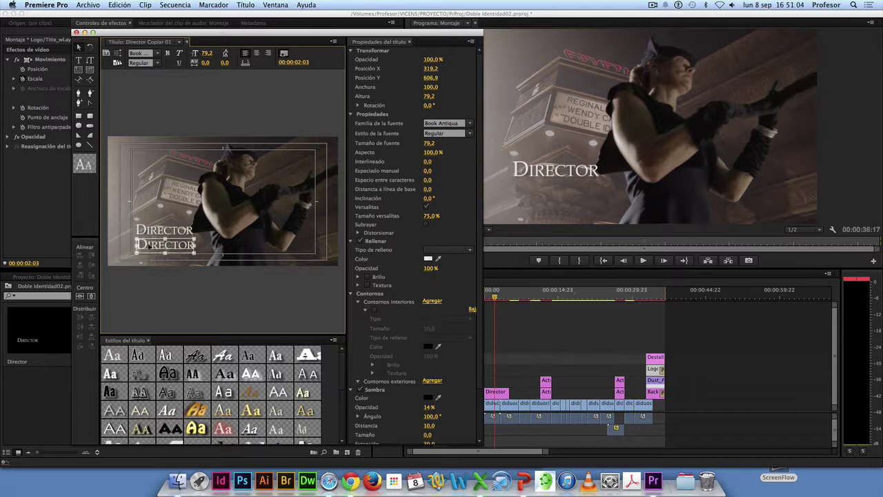
double_click(148, 245)
drag(136, 245, 196, 245)
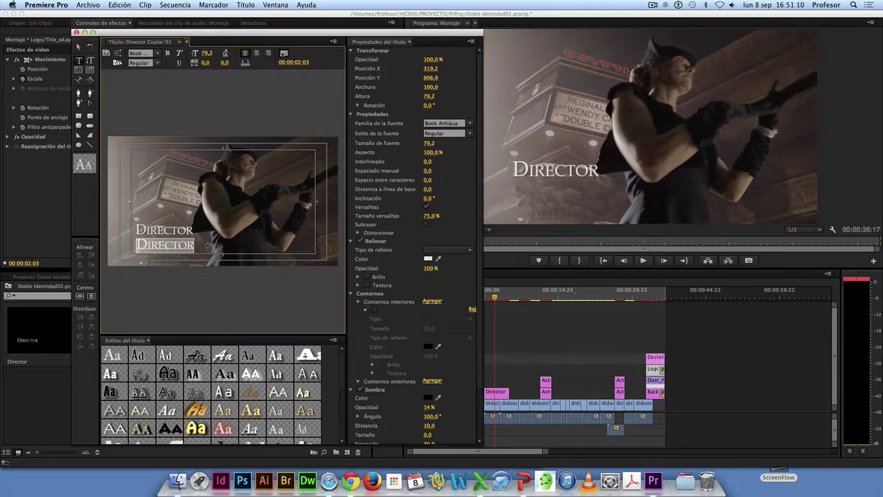
text(Geor)
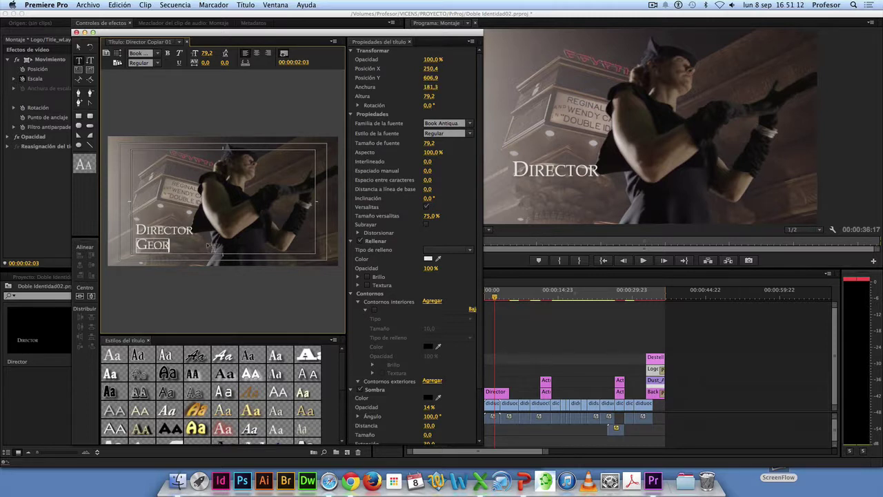
text(ge)
text( Tarantino)
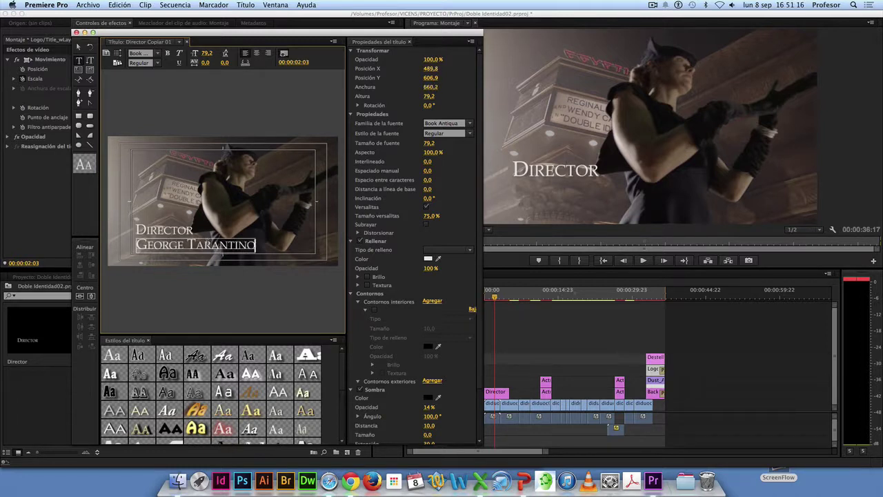
click(79, 47)
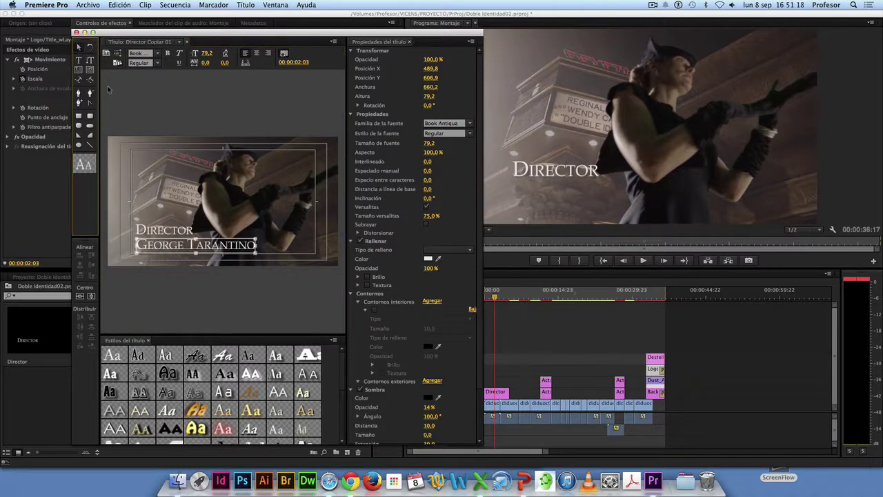
click(173, 125)
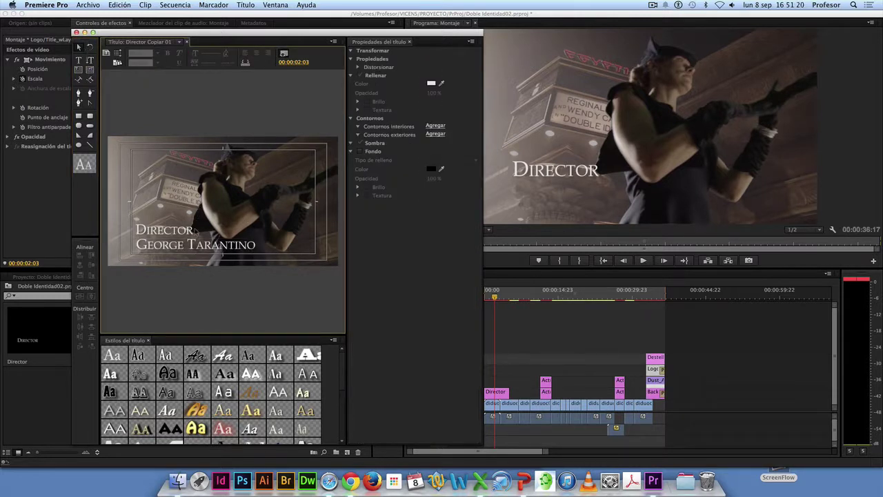
Move the name line just under Director and change its surname to 'Lukas'.
click(199, 247)
click(200, 248)
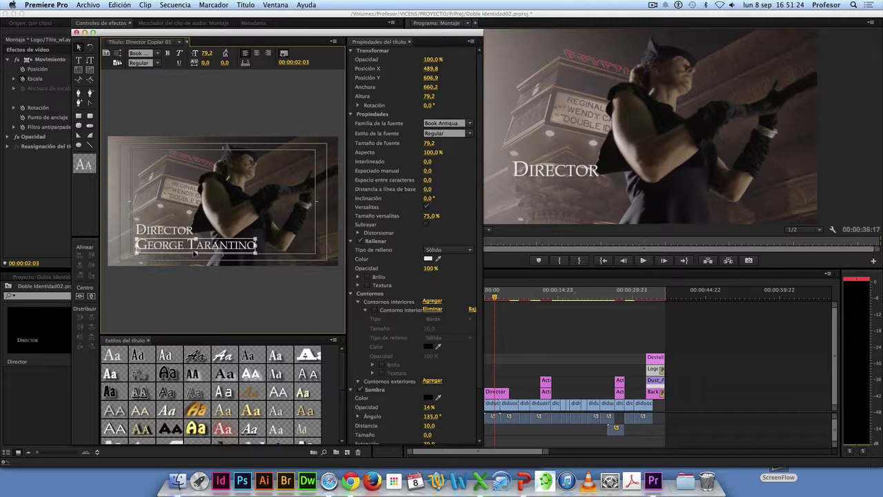
drag(200, 249, 194, 245)
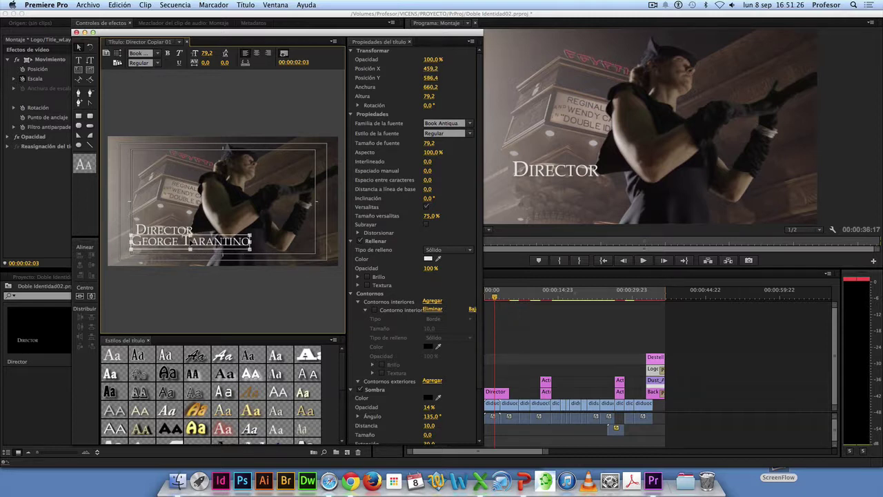
drag(222, 241, 223, 242)
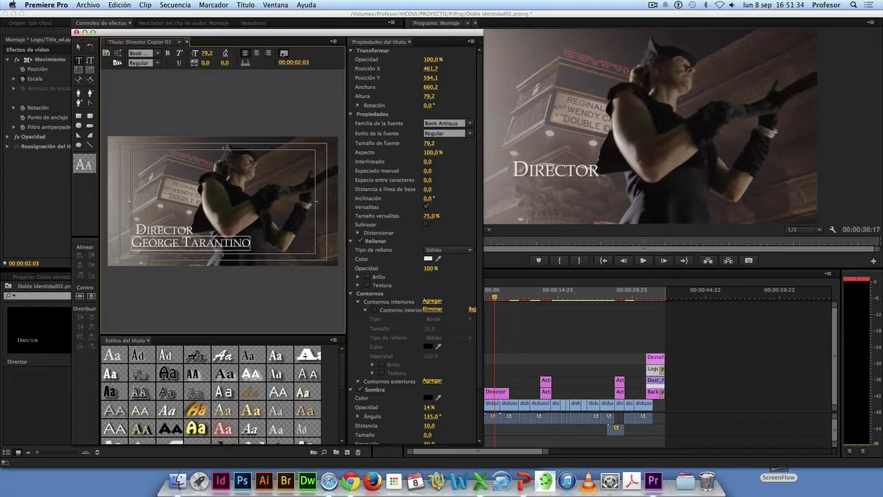
click(125, 240)
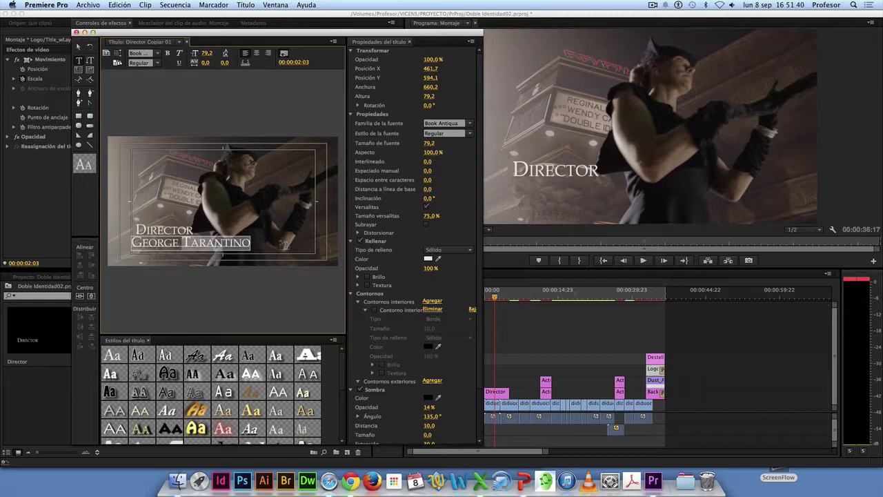
text(Lukas)
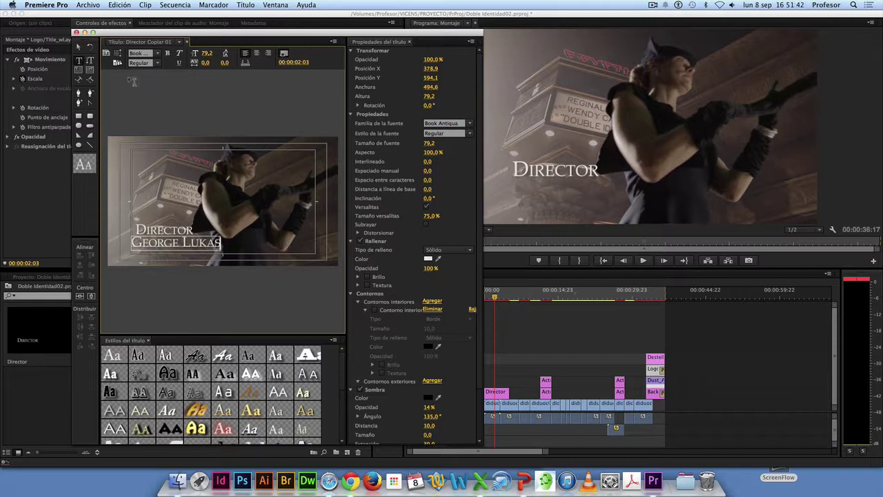
click(80, 48)
click(153, 100)
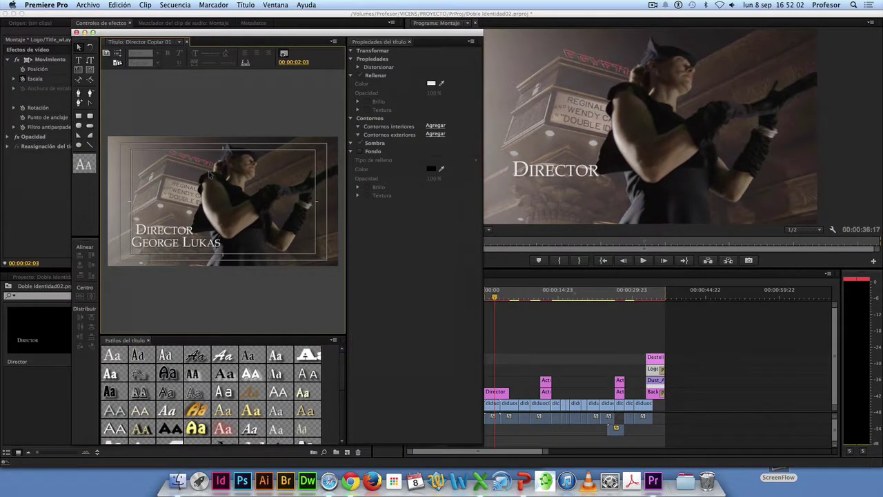
Shrink the George Lukas text to size 59.2 and close the Titler.
click(219, 243)
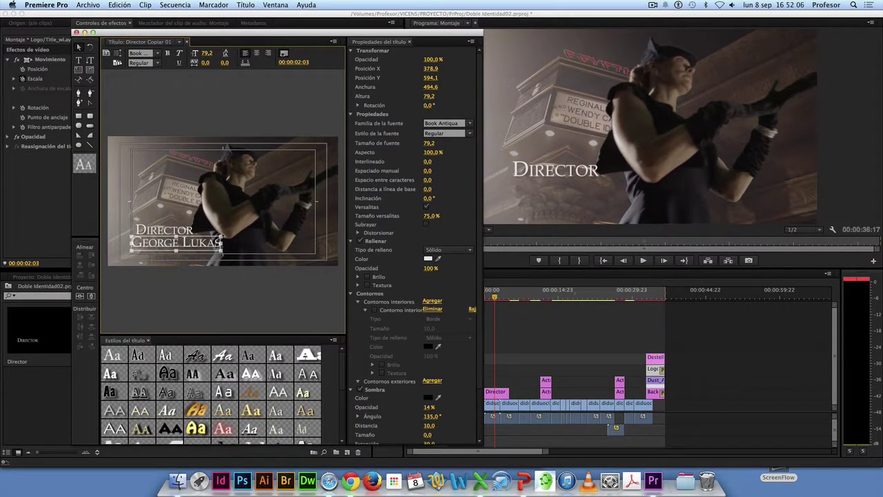
drag(222, 235, 200, 239)
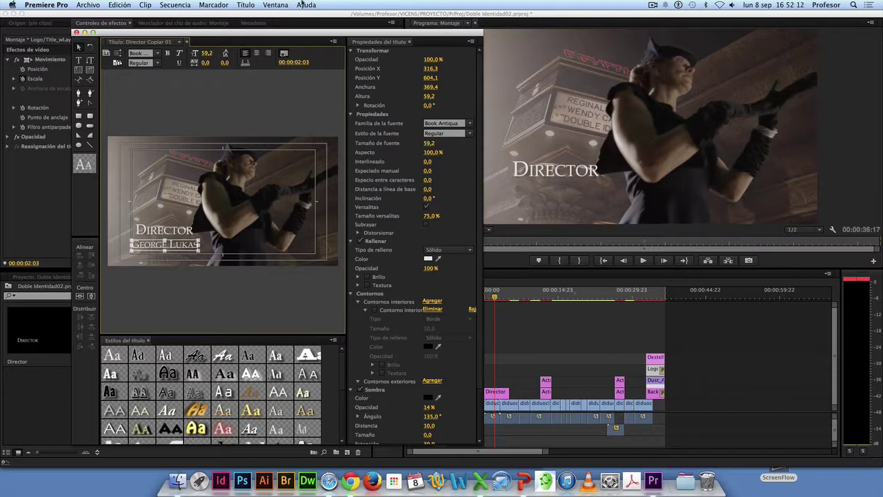
click(94, 30)
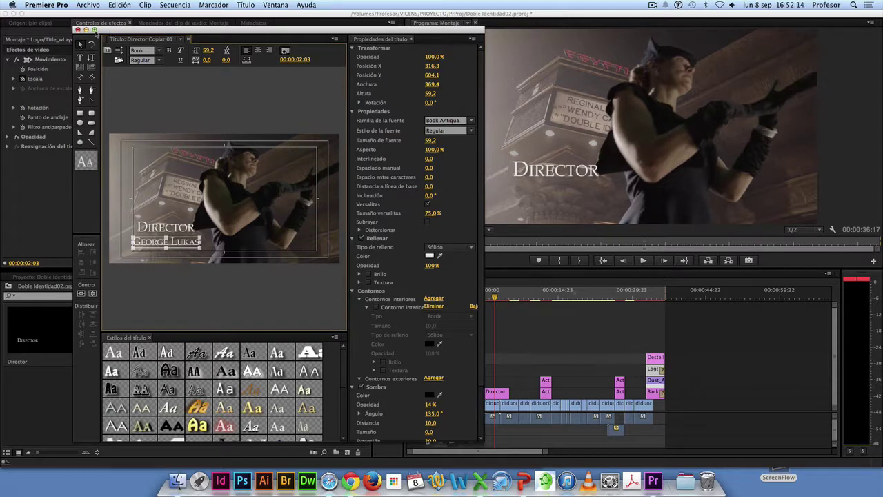
click(77, 31)
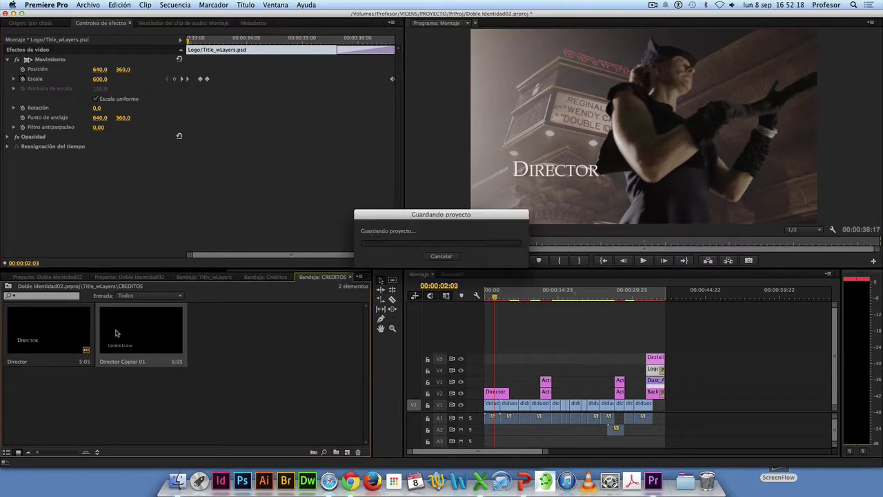
Place Director Copiar 01 above Director on the timeline; set Director's text to size 54.4 at X 327.3, Y 558.0.
drag(136, 340, 489, 381)
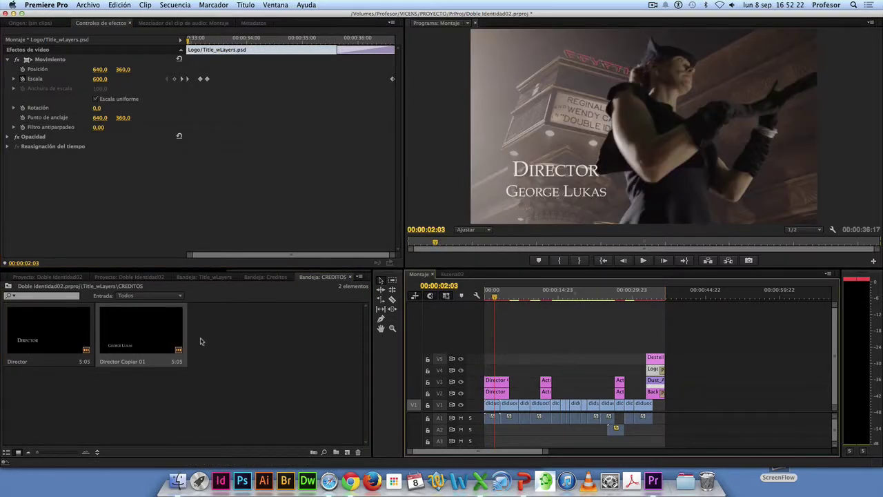
double_click(50, 336)
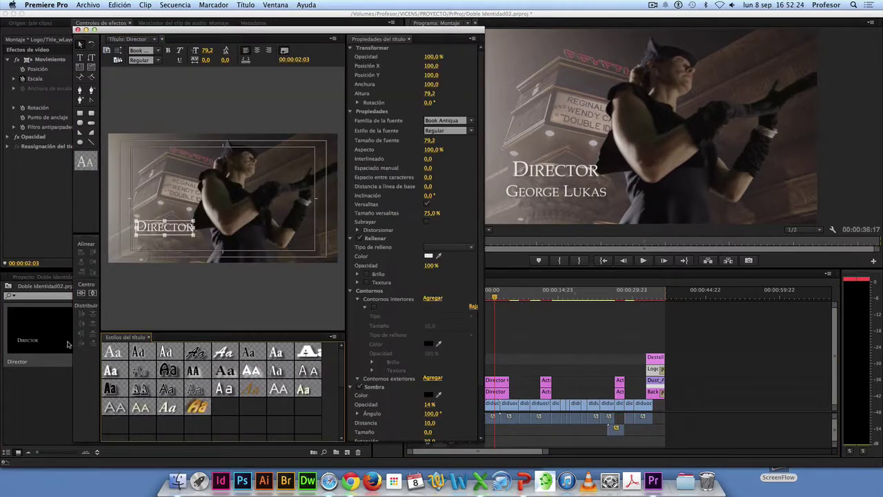
click(166, 226)
drag(195, 220, 177, 225)
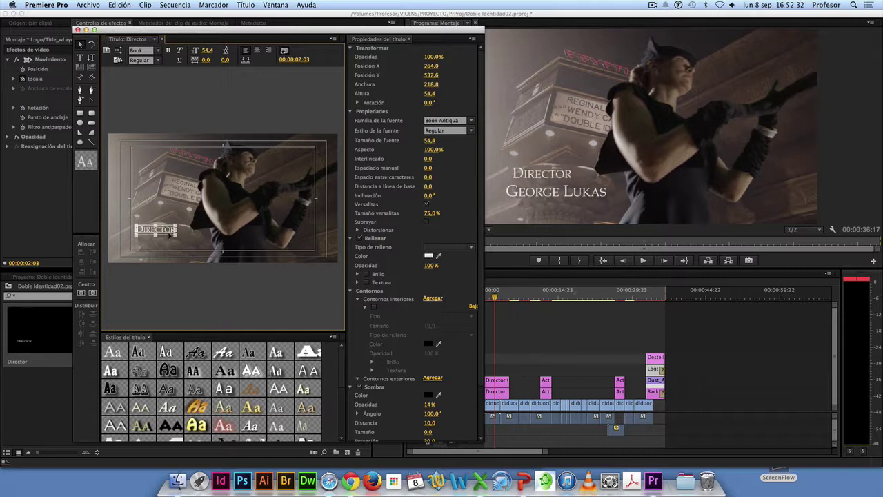
drag(158, 234, 158, 235)
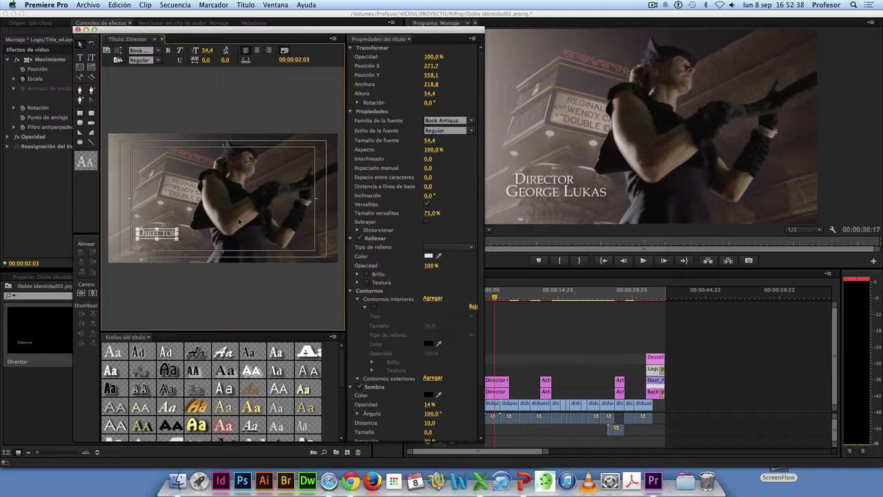
drag(169, 234, 181, 235)
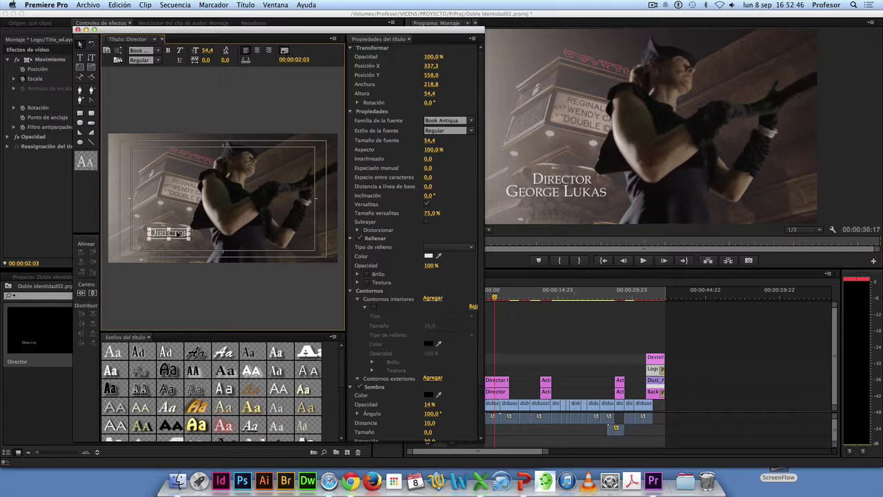
key(shift+Left)
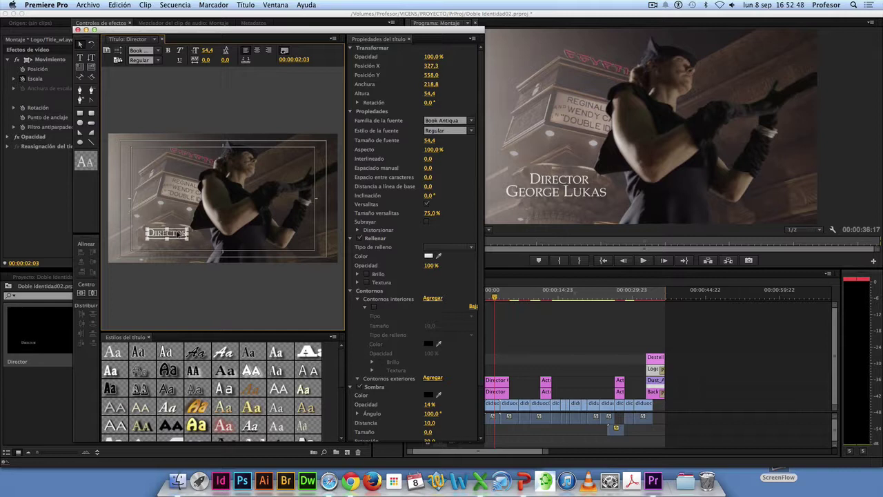
click(77, 29)
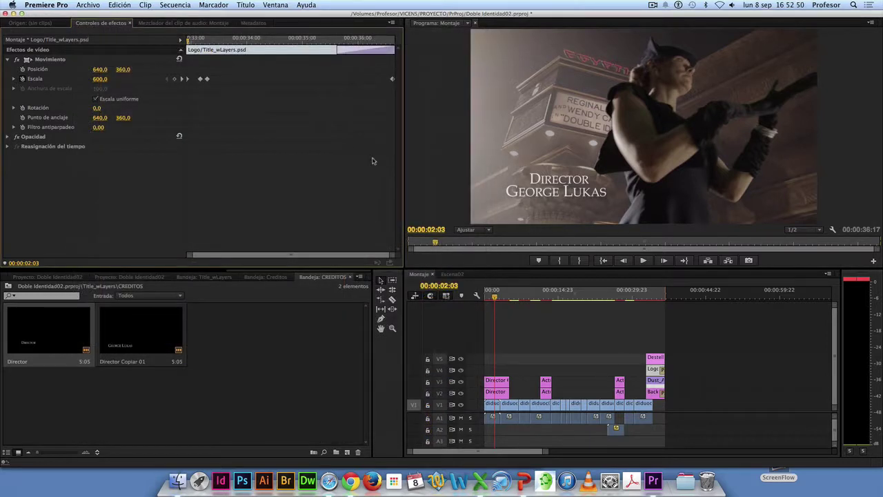
Compare the Director Copiar 01 and Director clips and zoom the timeline in on their ends.
click(569, 360)
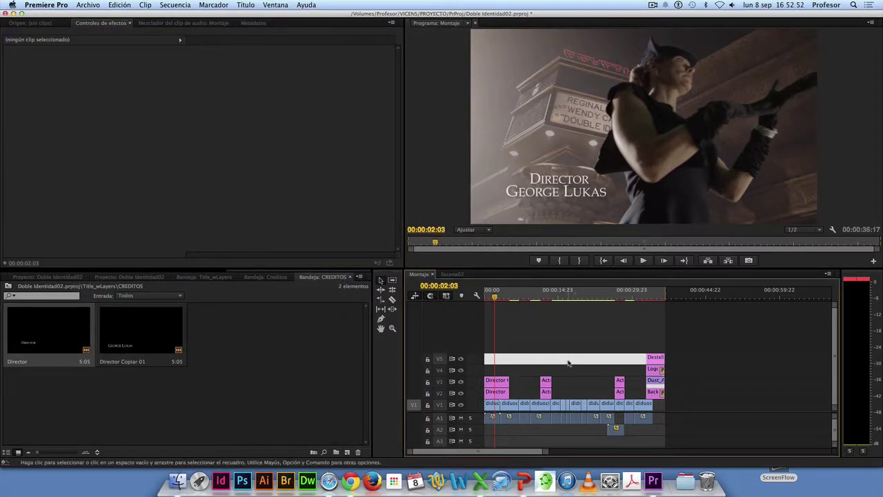
click(498, 382)
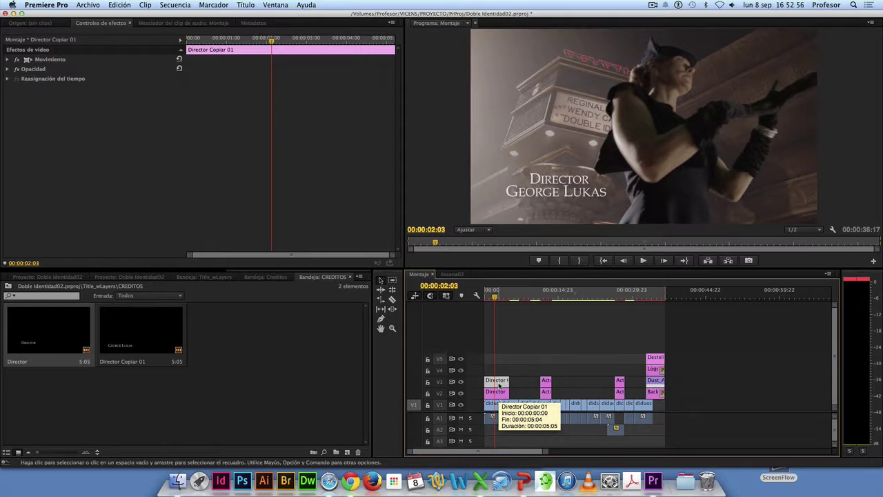
click(497, 394)
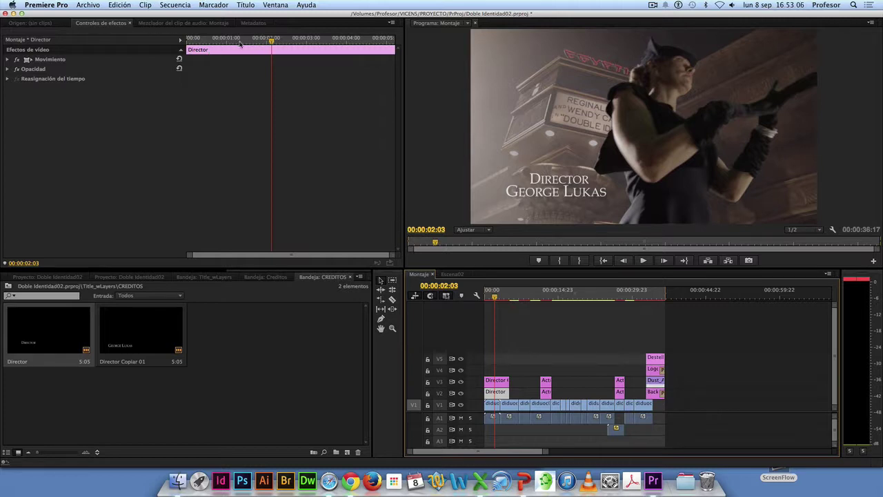
click(494, 381)
click(494, 393)
click(494, 382)
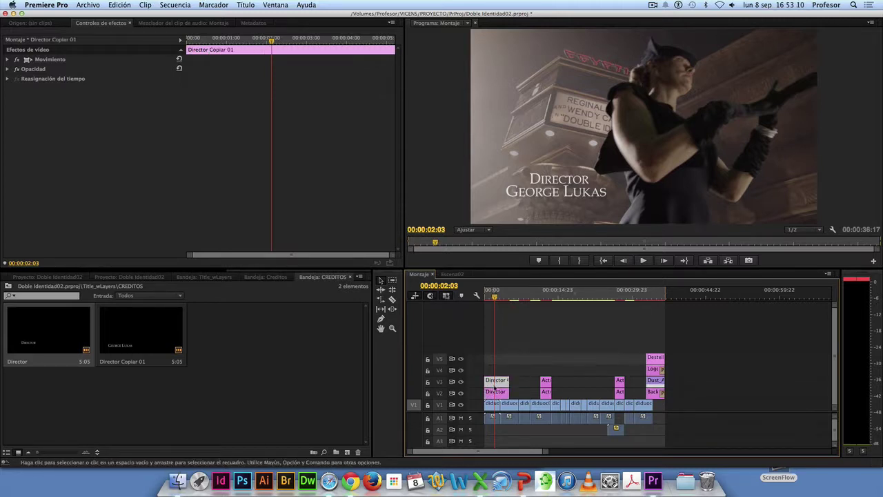
click(494, 394)
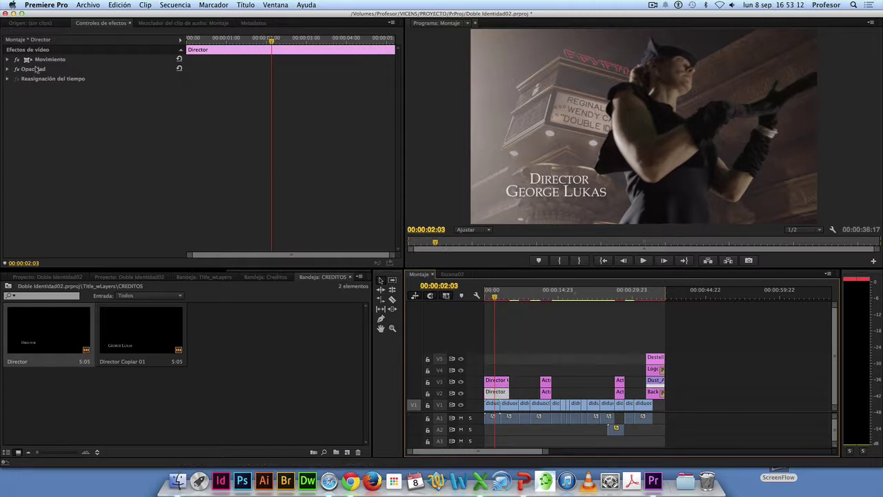
click(7, 59)
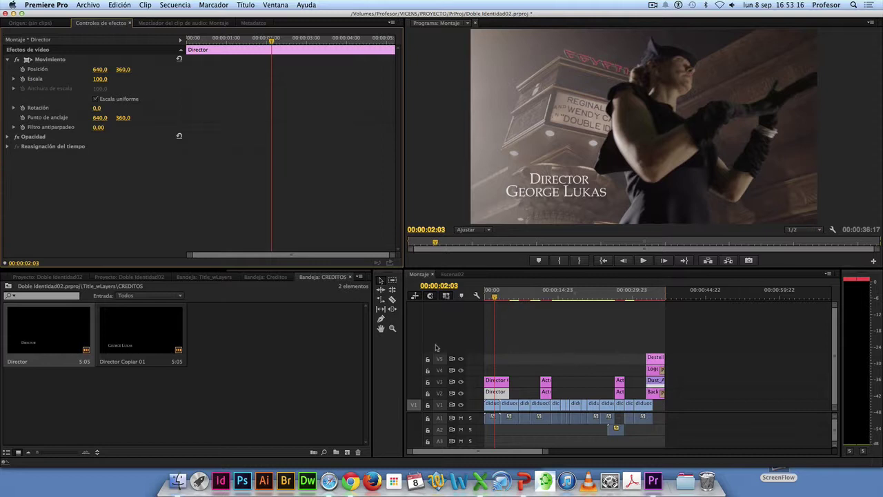
click(543, 453)
drag(544, 453, 447, 453)
click(249, 52)
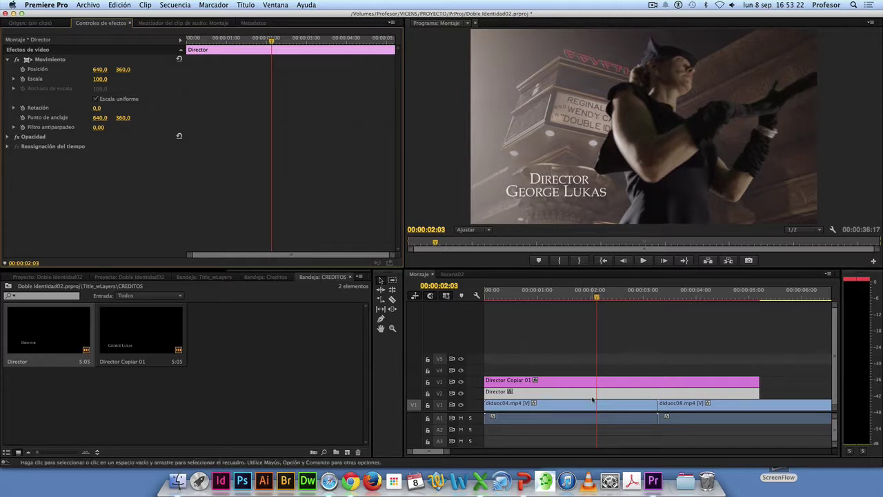
mouse_move(446, 452)
mouse_down()
mouse_move(431, 453)
mouse_move(475, 452)
mouse_up()
Trim the V3 and V2 title clips to end at the first cut, checking with playback.
click(511, 382)
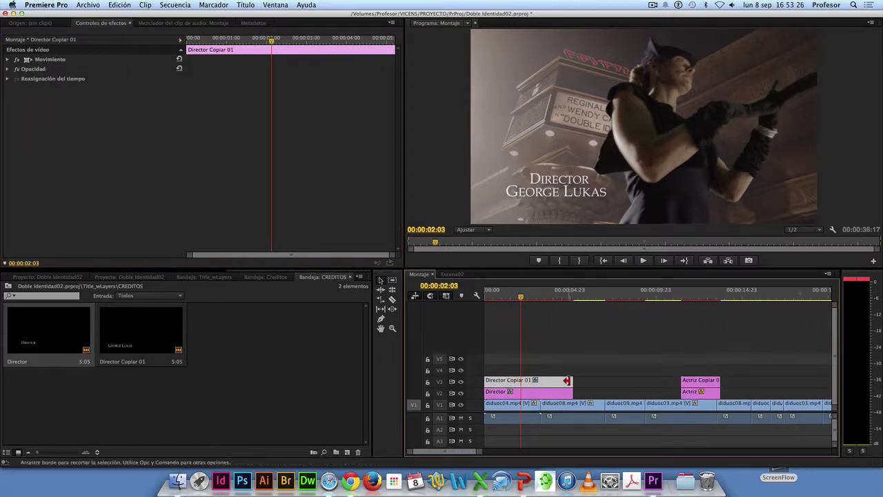
drag(566, 381, 540, 381)
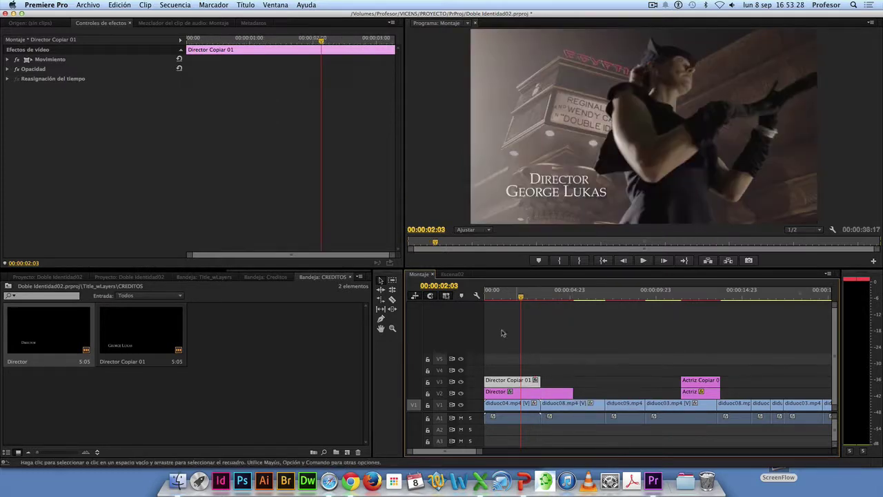
key(Home)
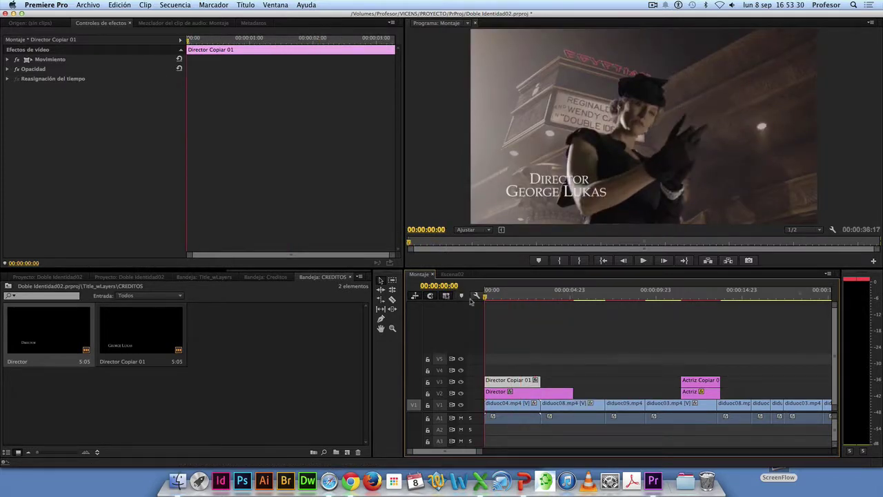
key(space)
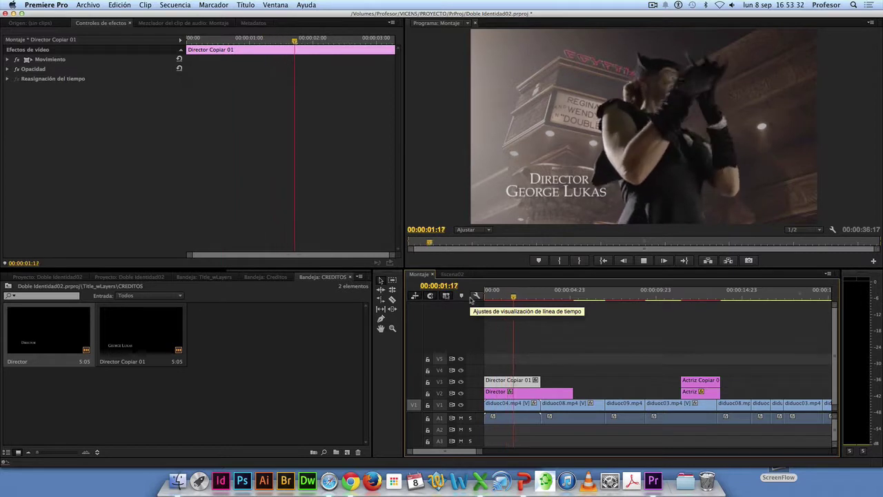
key(space)
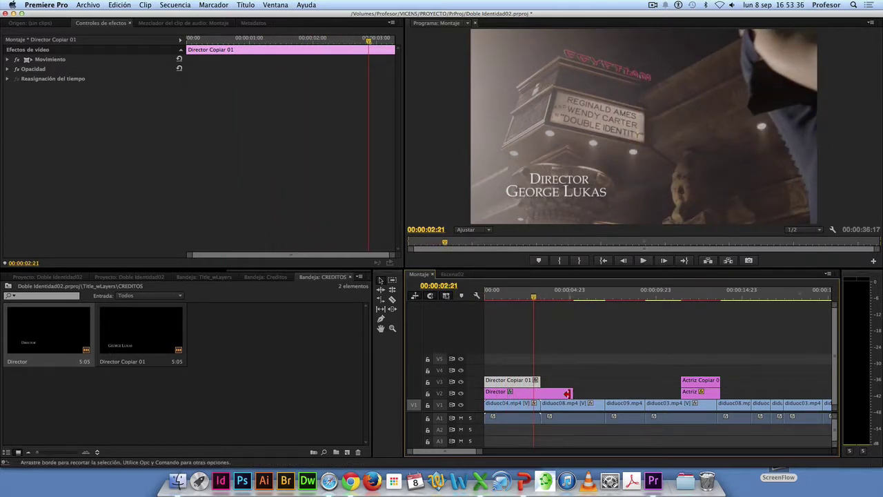
drag(572, 393, 540, 393)
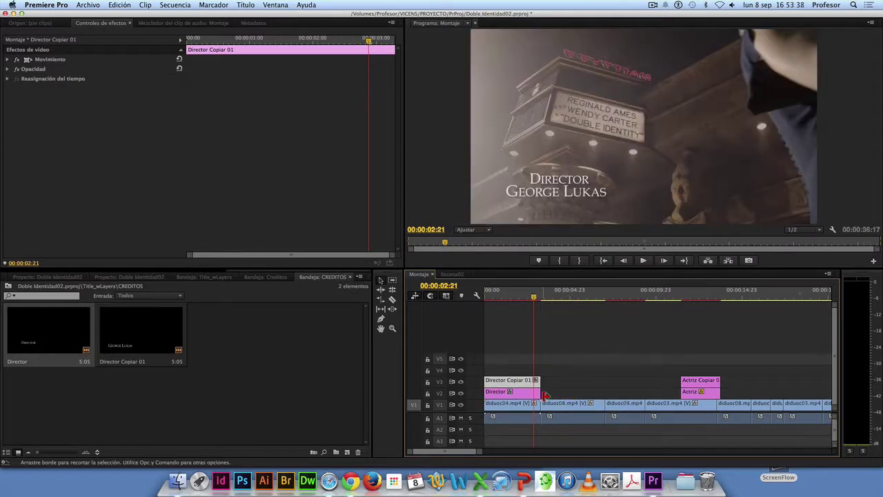
key(Home)
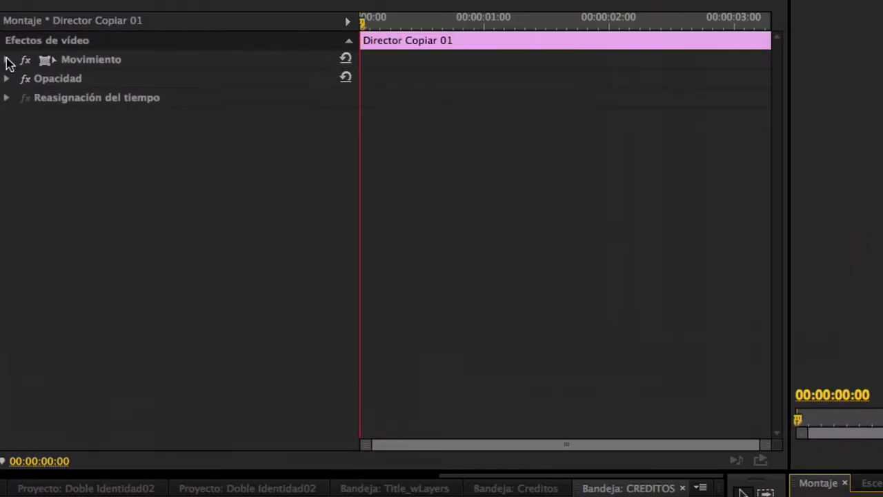
Keyframe Director Copiar 01's Position from X 130 at 00:00 to X 640 a few frames later.
click(8, 61)
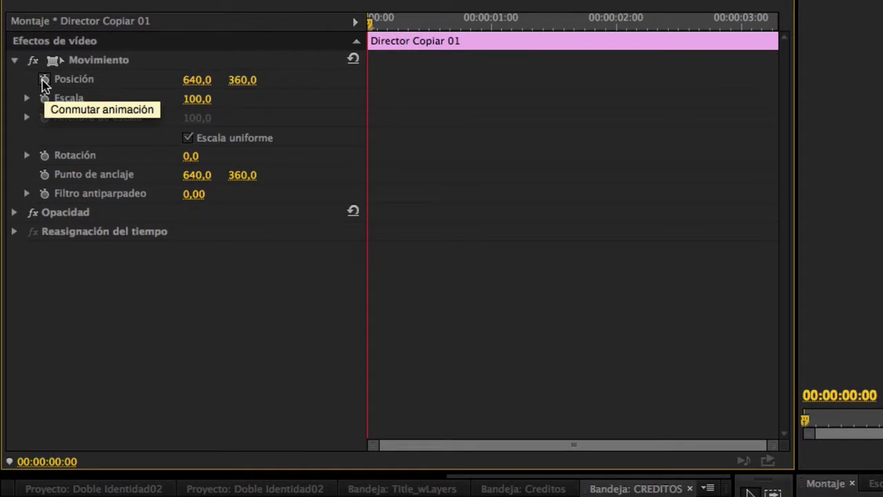
click(43, 80)
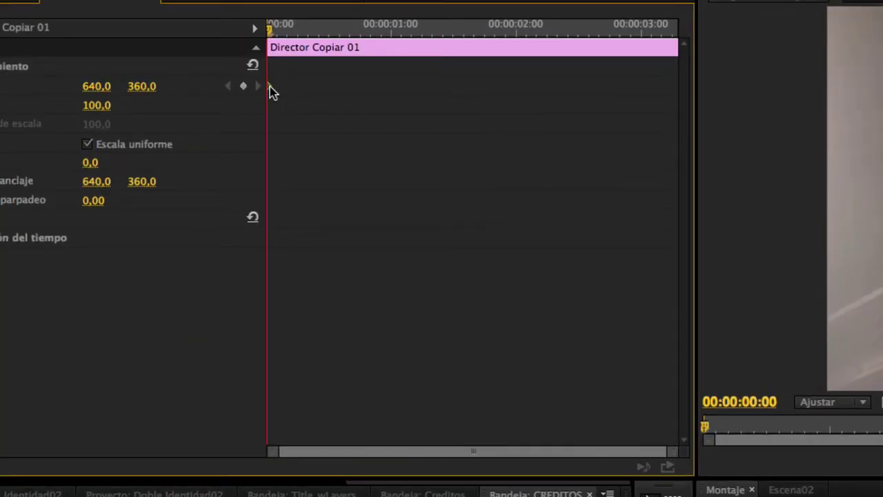
drag(269, 87, 283, 87)
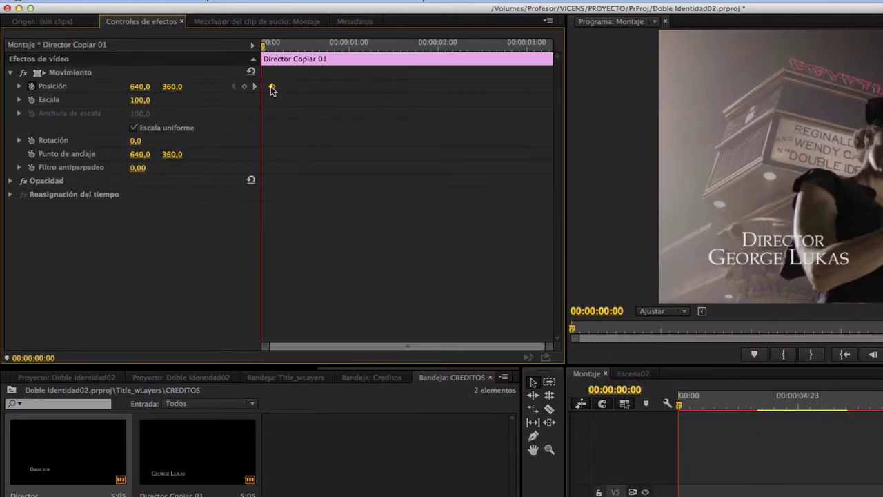
drag(140, 86, 193, 86)
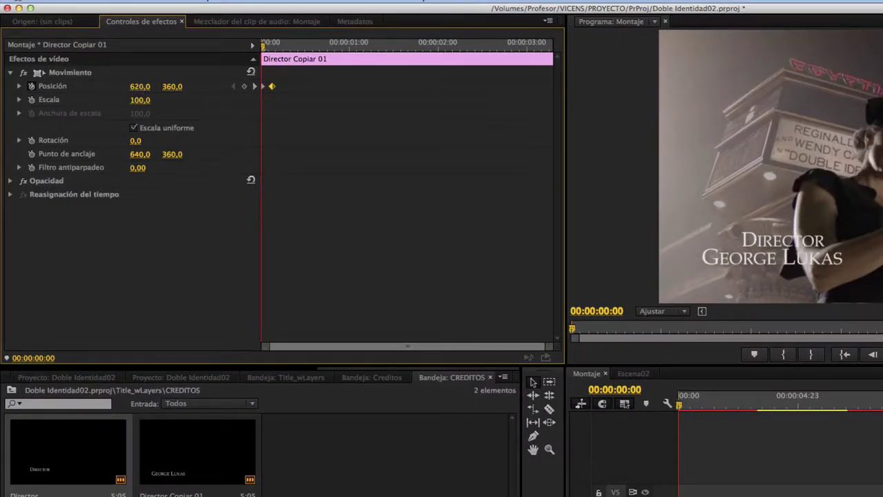
drag(140, 86, 83, 86)
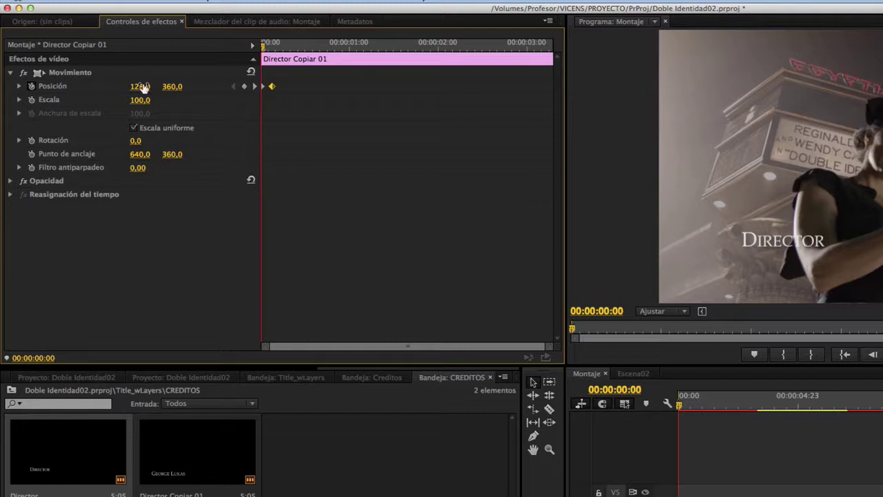
drag(264, 46, 276, 47)
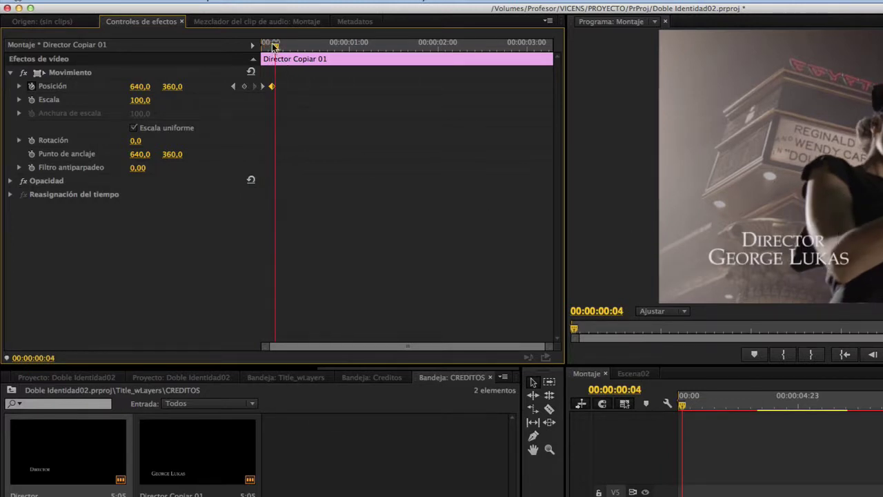
drag(275, 46, 277, 48)
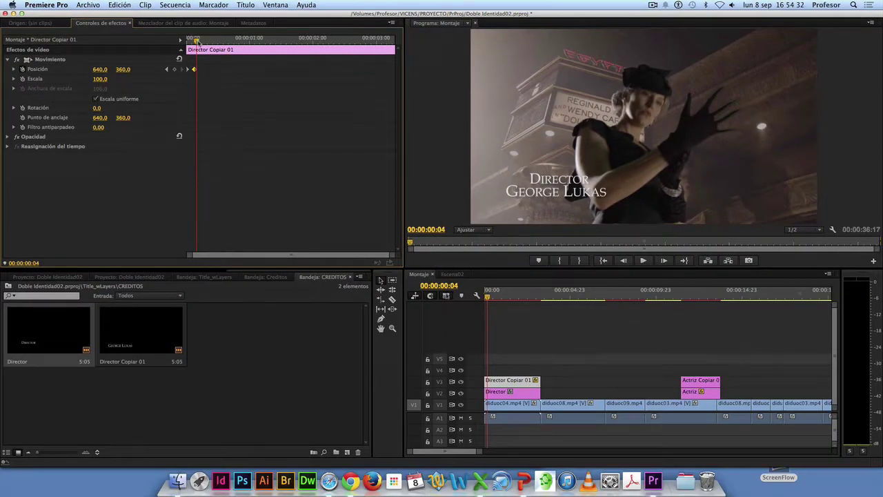
drag(197, 41, 342, 57)
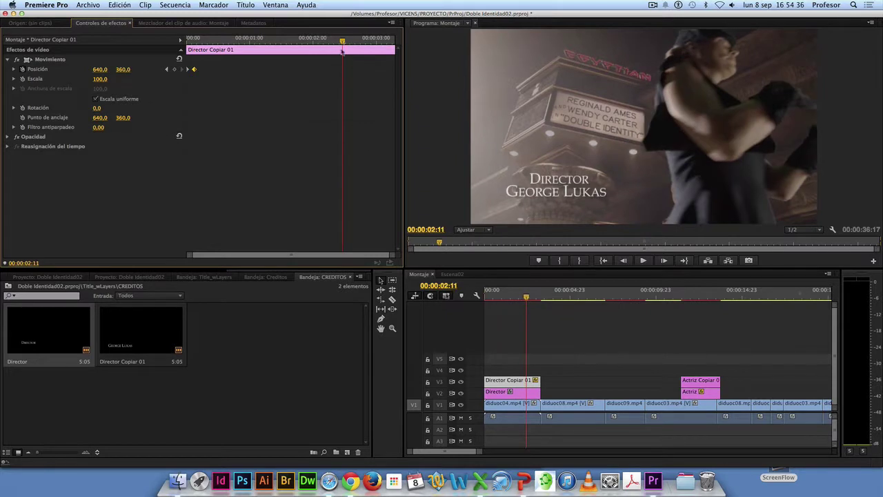
drag(342, 58, 361, 43)
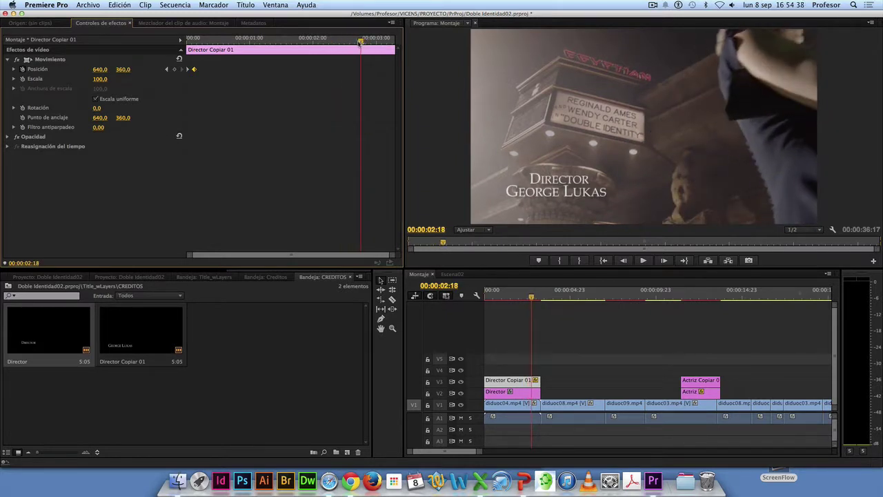
drag(100, 69, 107, 69)
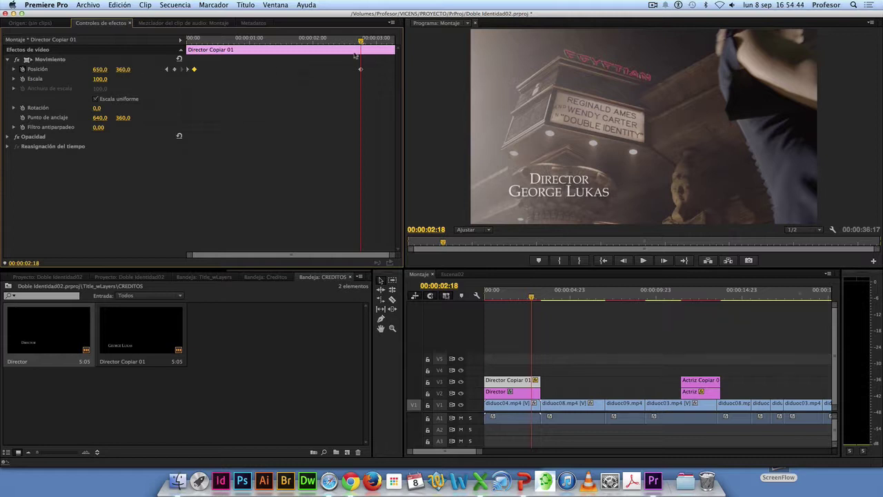
key(Right)
key(Right)
key(Right)
key(Right)
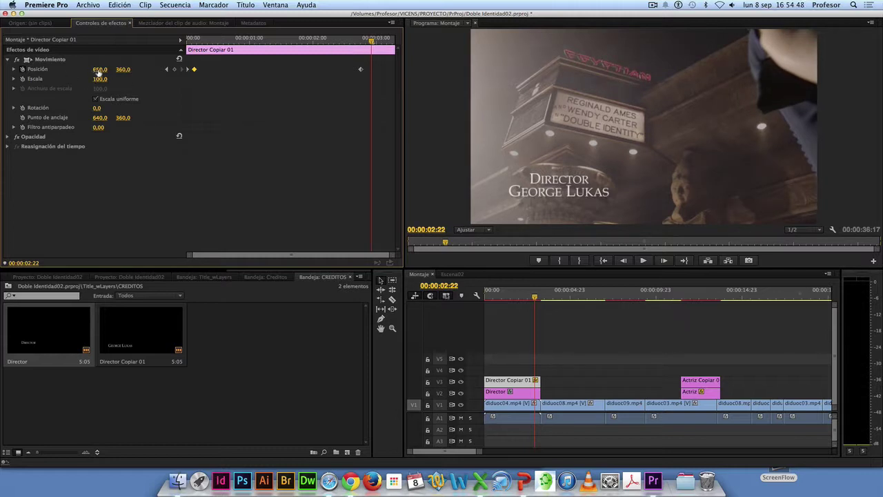
drag(100, 69, 180, 69)
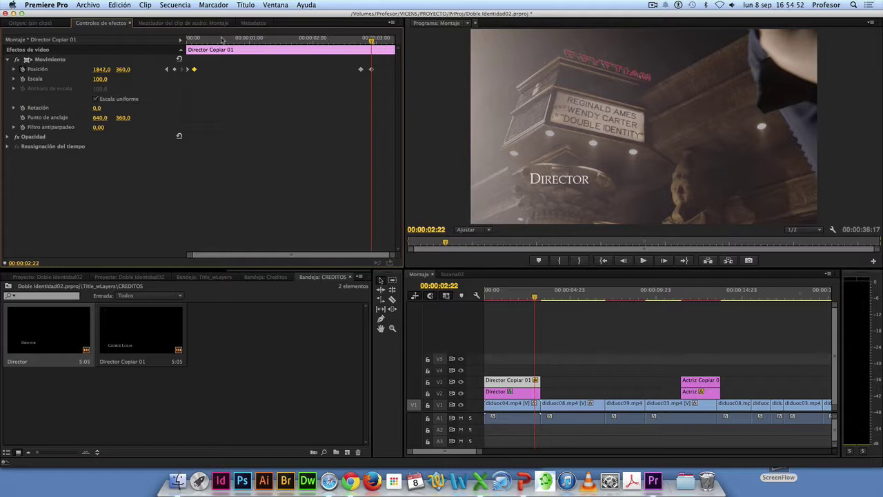
mouse_move(222, 39)
mouse_down()
mouse_move(181, 40)
mouse_move(373, 54)
mouse_move(150, 46)
mouse_up()
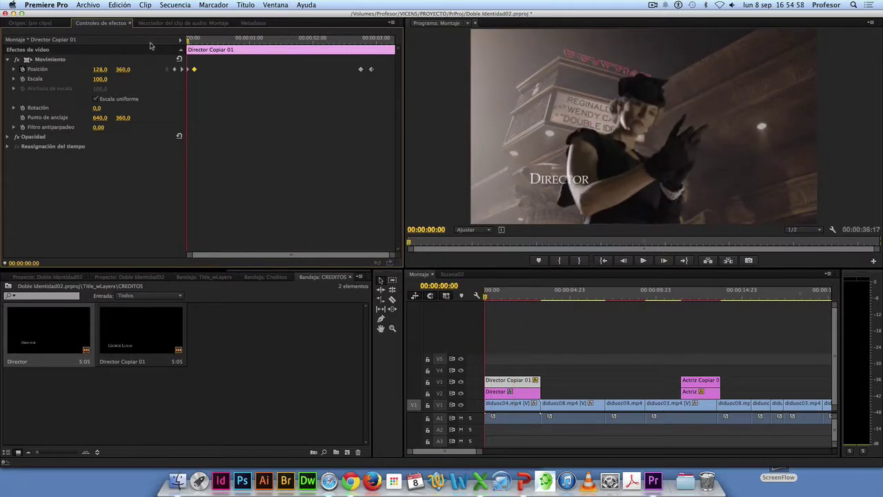
key(space)
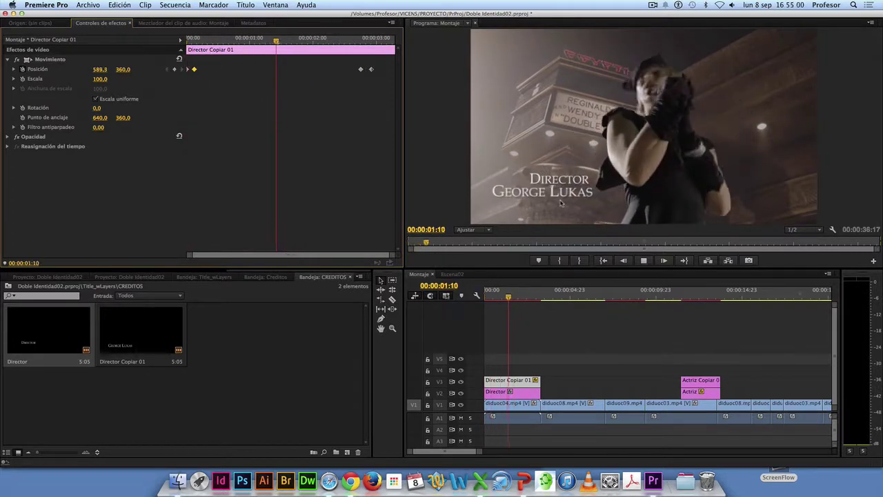
key(space)
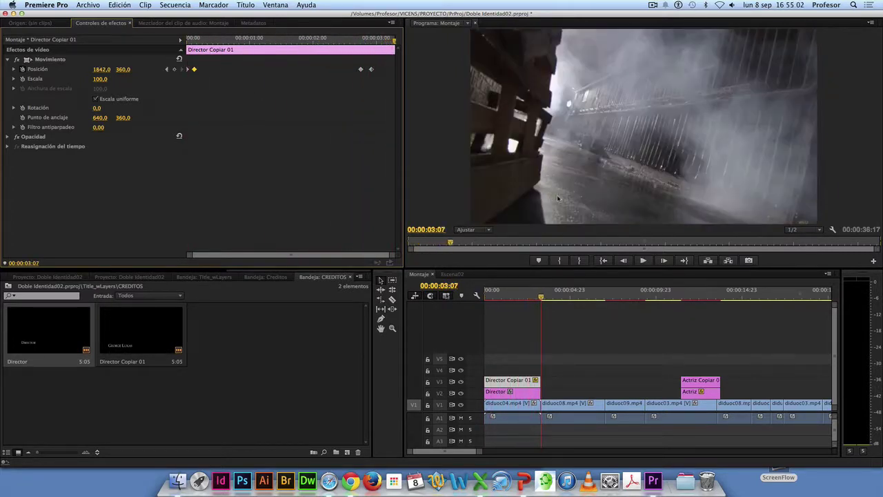
click(195, 40)
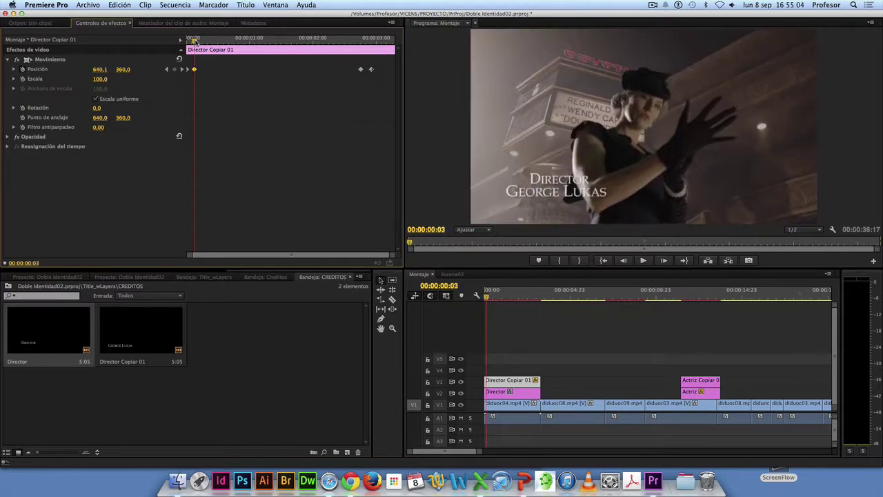
click(360, 40)
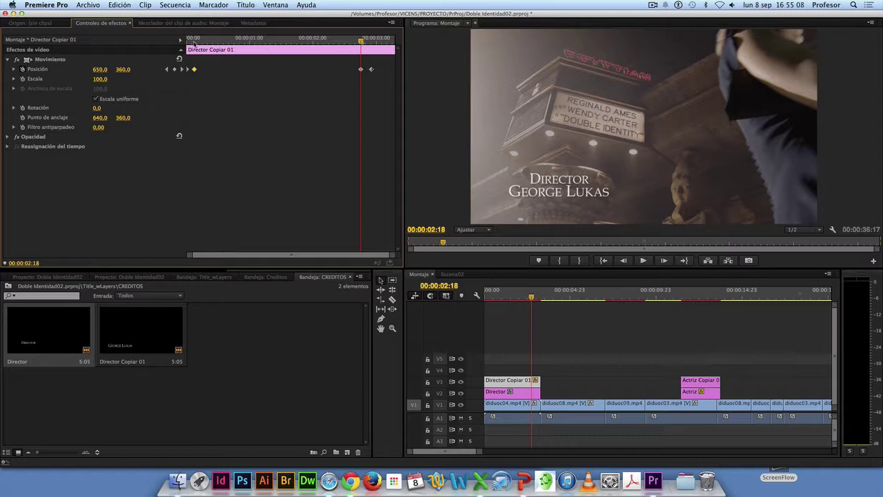
click(194, 40)
key(space)
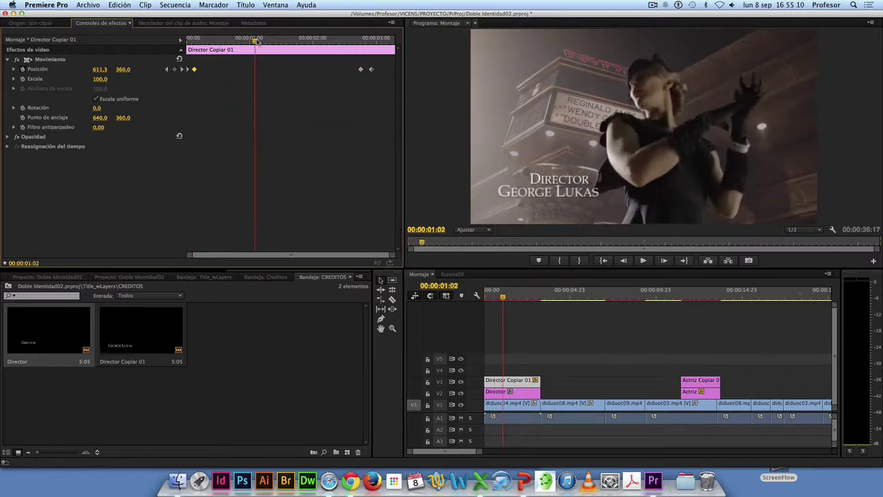
click(360, 41)
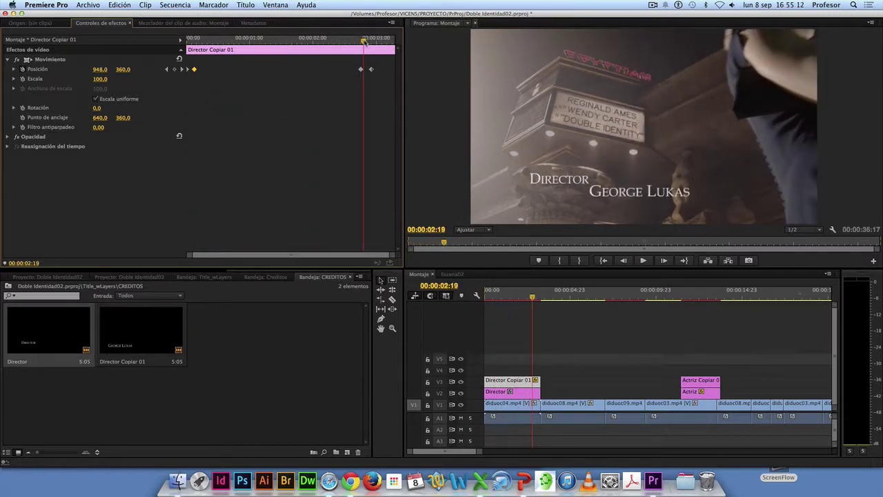
mouse_move(361, 41)
mouse_down()
mouse_move(349, 47)
mouse_move(361, 50)
mouse_up()
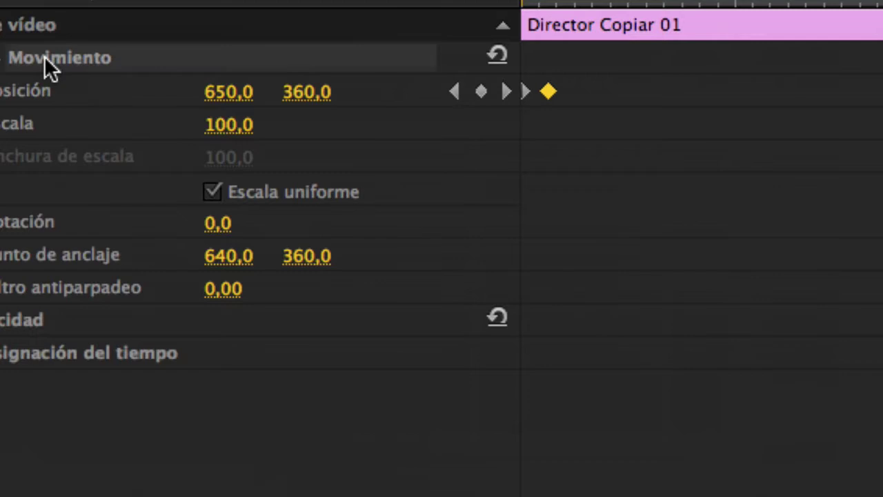
Straighten the George Lukas motion path into a level horizontal line in the Program monitor and scrub to check.
click(44, 56)
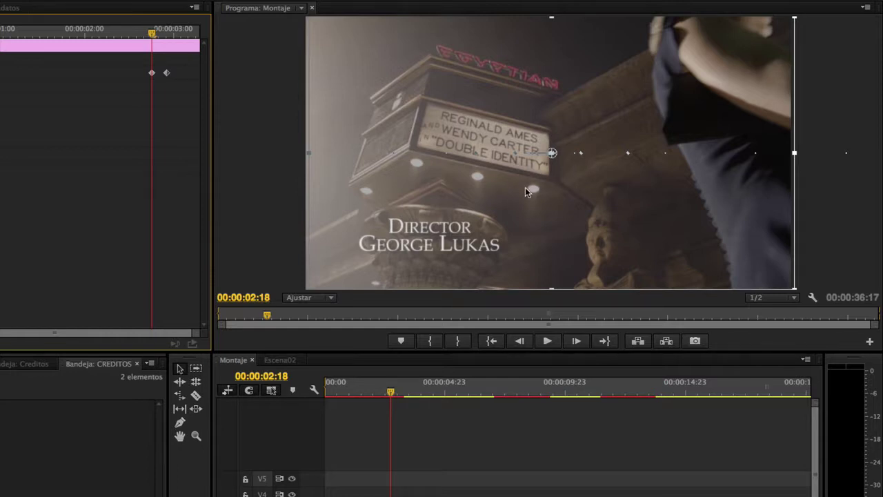
mouse_move(552, 167)
mouse_down()
mouse_move(546, 105)
mouse_move(543, 199)
mouse_up()
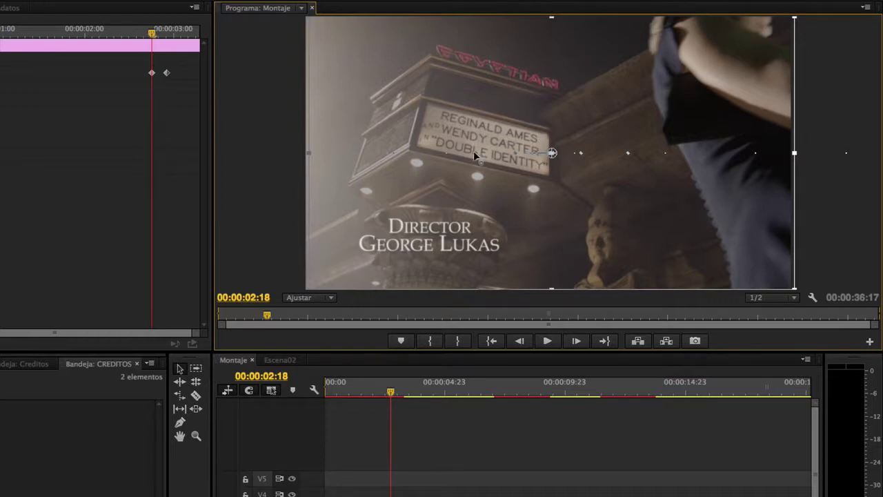
drag(475, 151, 528, 90)
mouse_move(526, 83)
mouse_down()
mouse_move(501, 150)
mouse_move(548, 153)
mouse_up()
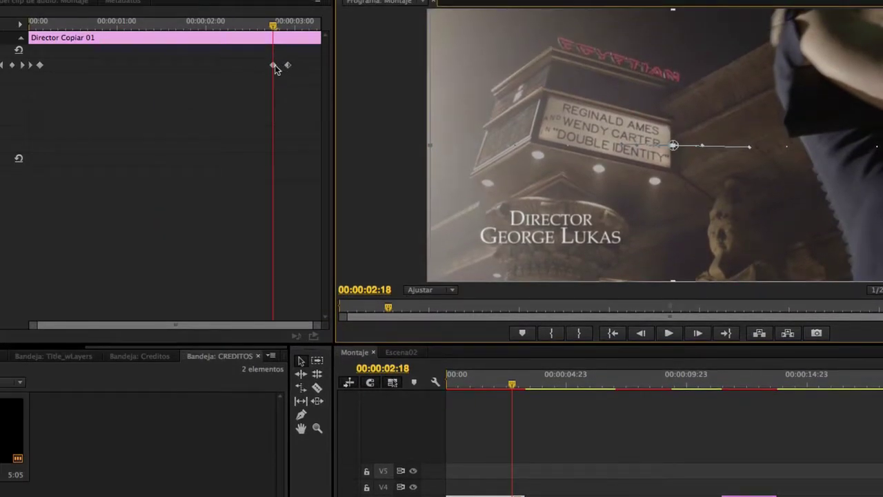
click(274, 66)
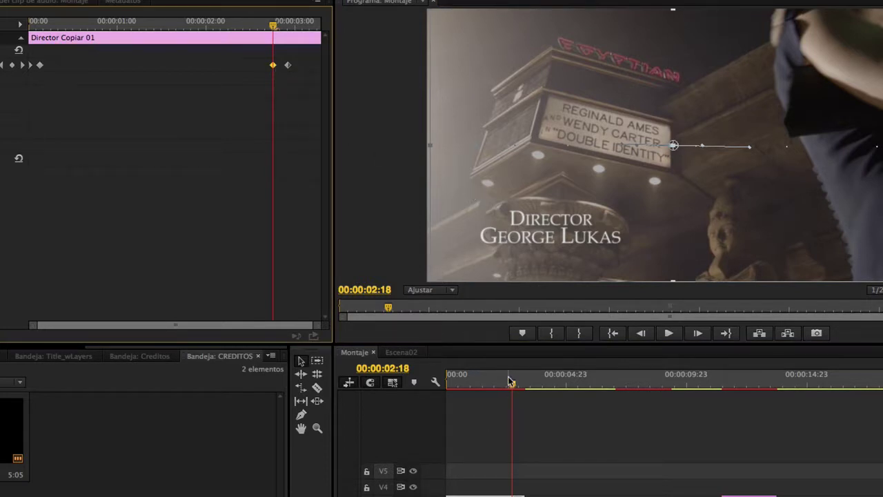
drag(511, 381, 500, 389)
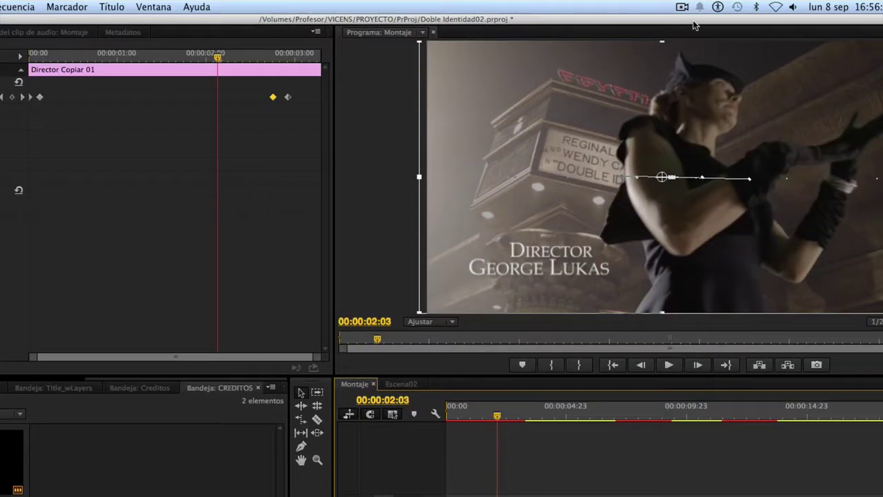
Draw a short, slightly rising straight line with two Pen anchors on a blank CMYK artboard.
click(682, 6)
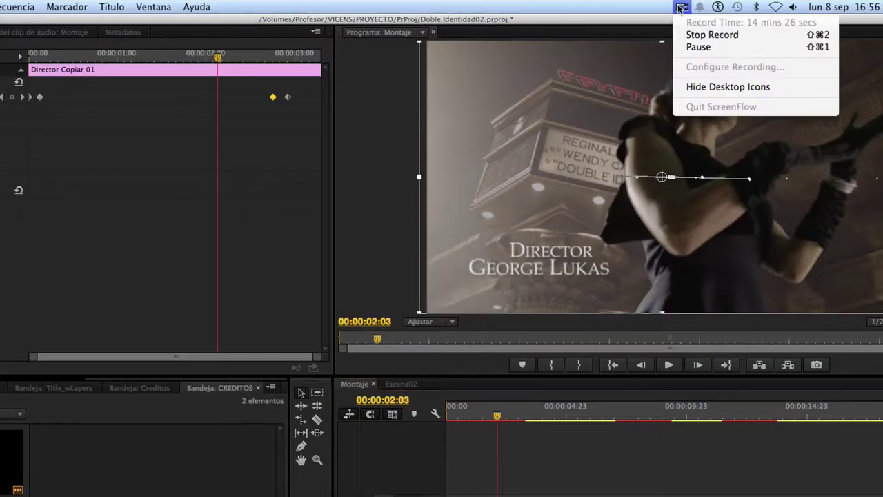
click(699, 46)
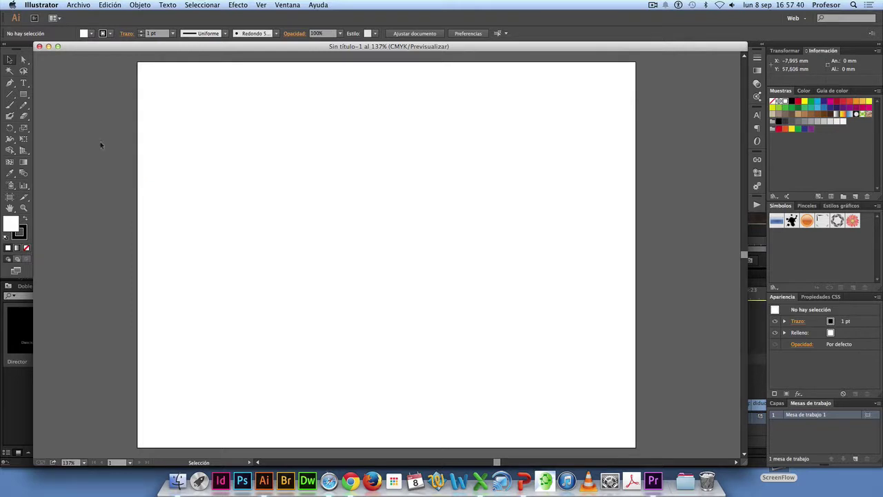
click(9, 82)
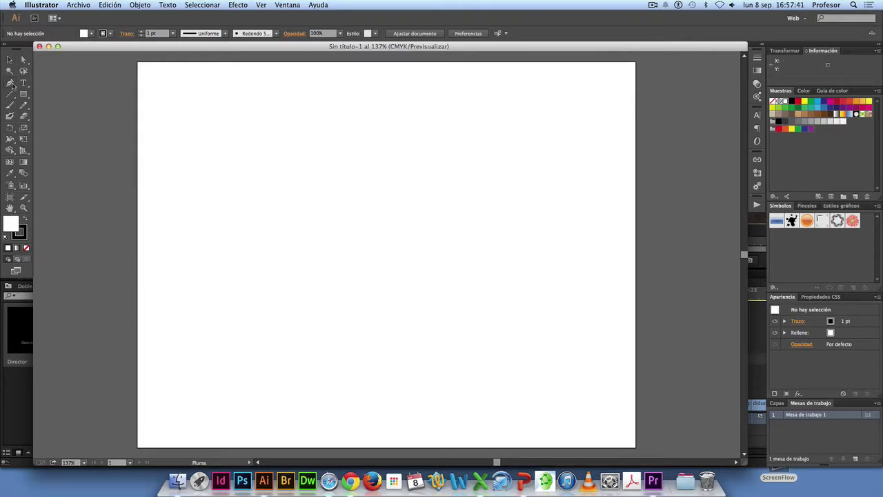
click(229, 196)
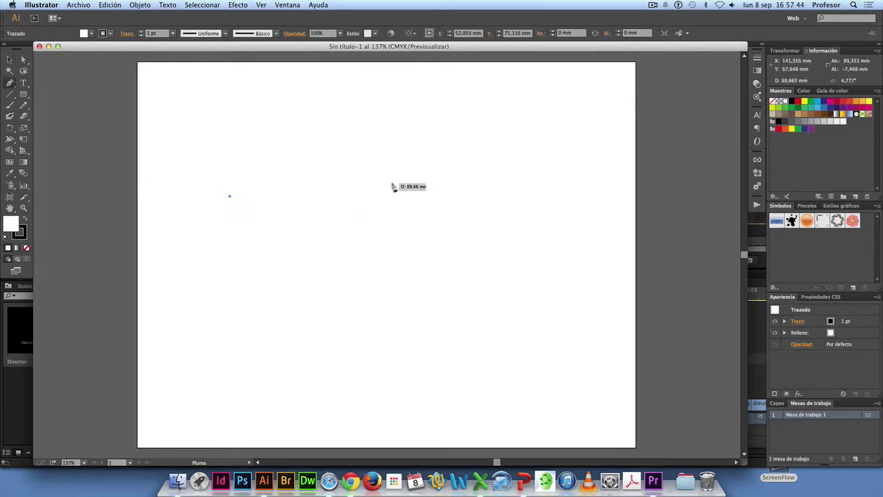
click(428, 176)
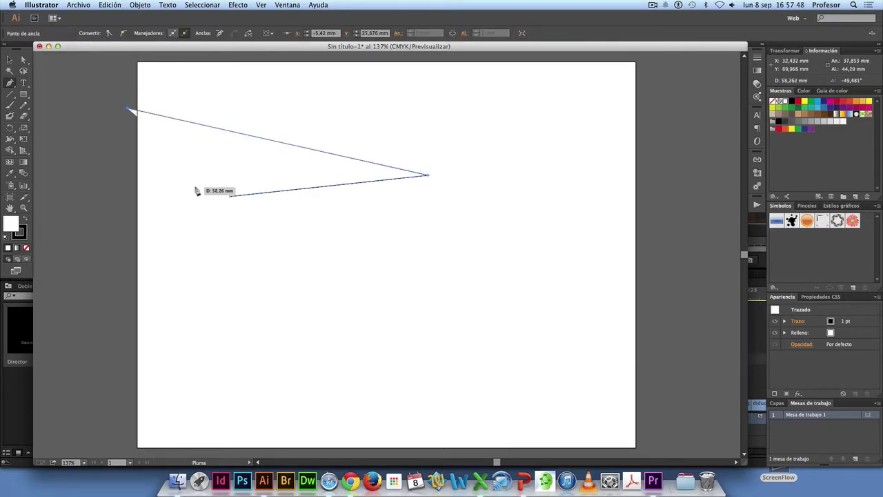
click(9, 60)
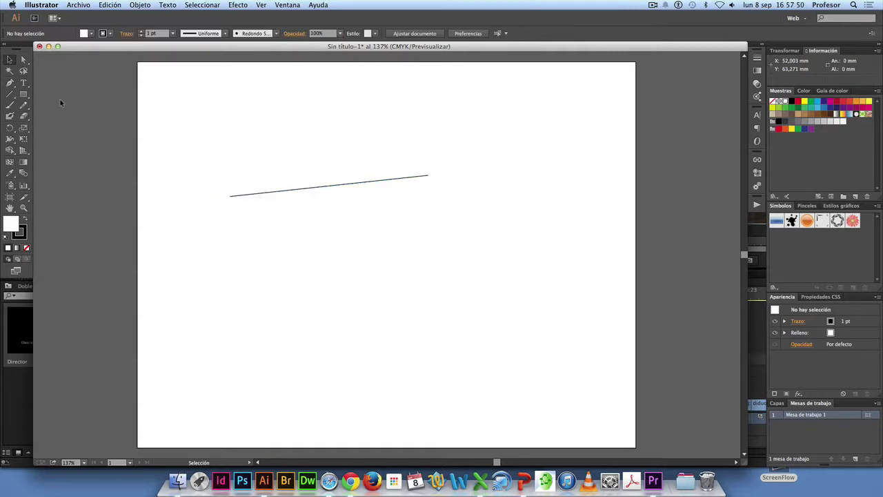
click(231, 196)
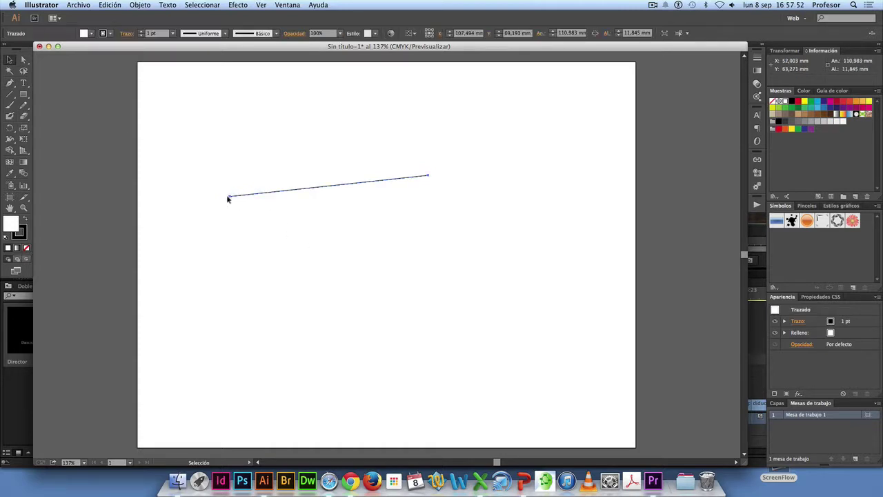
Draw a longer line below it, dragging direction handles out of both anchors.
click(10, 83)
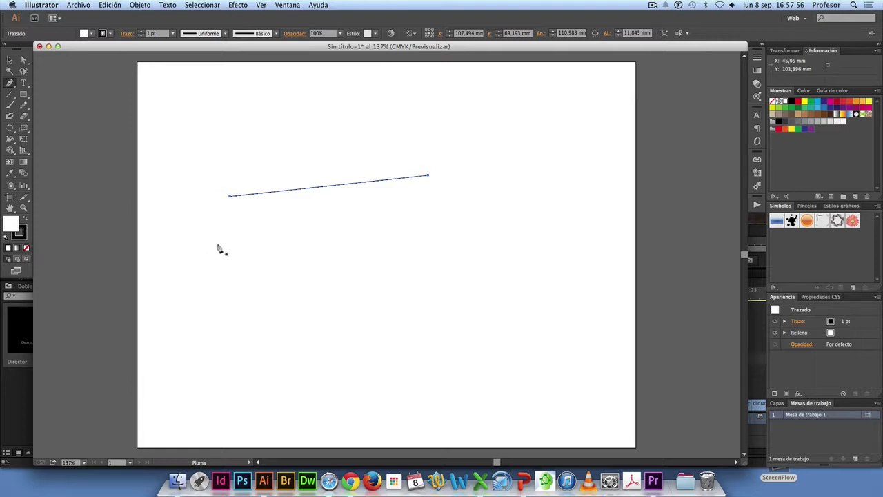
click(219, 246)
drag(218, 247, 313, 234)
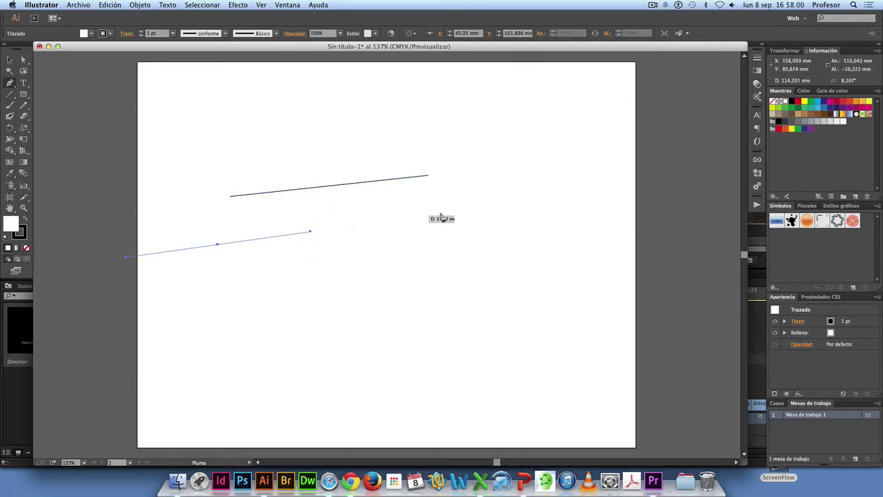
drag(431, 217, 581, 195)
click(10, 59)
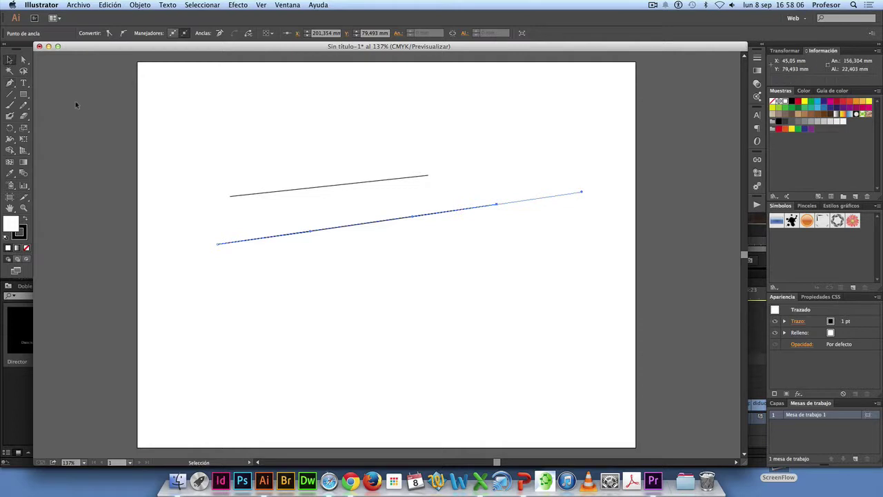
click(76, 105)
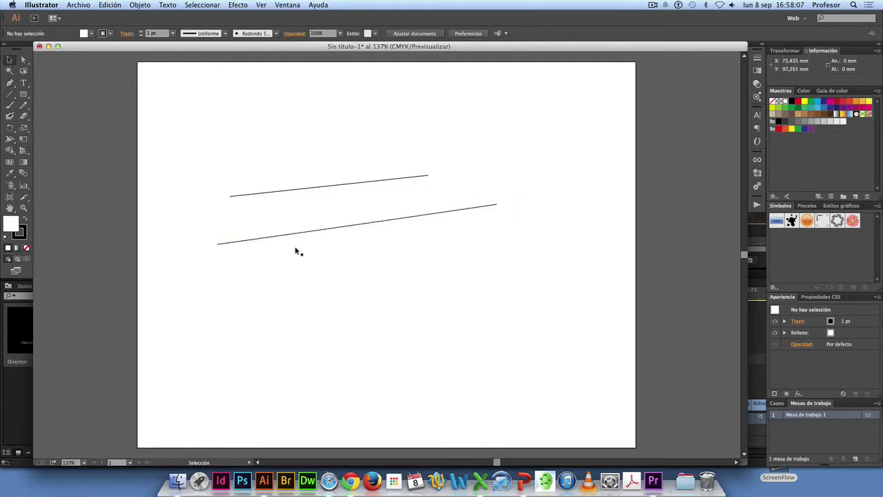
Try editing the lower line's anchors, then undo and redo to restore the line.
click(365, 223)
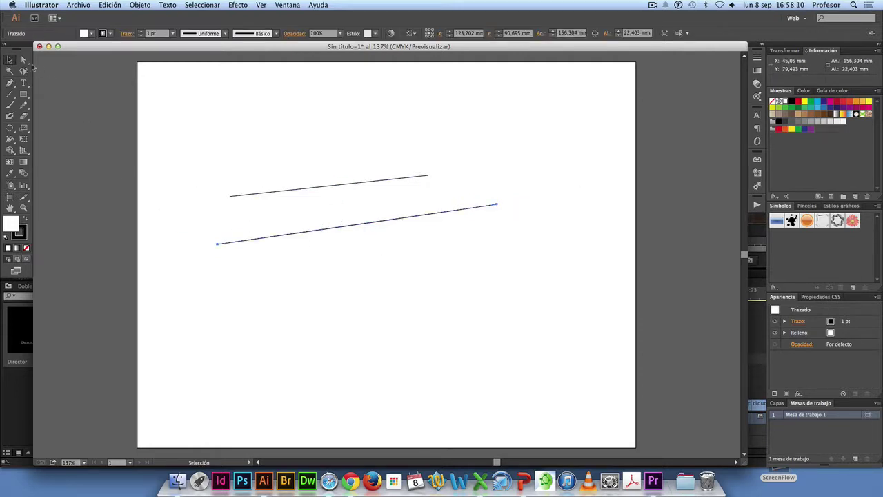
click(23, 59)
drag(218, 244, 193, 253)
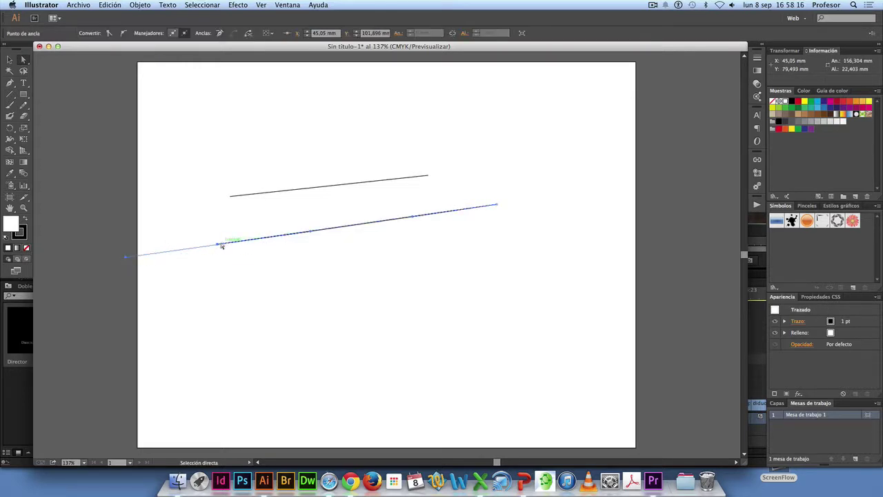
key(z)
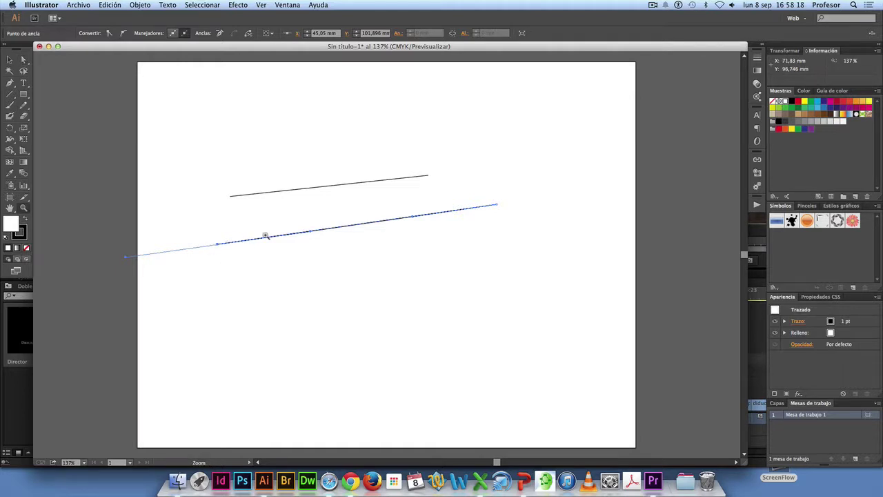
key(v)
click(501, 206)
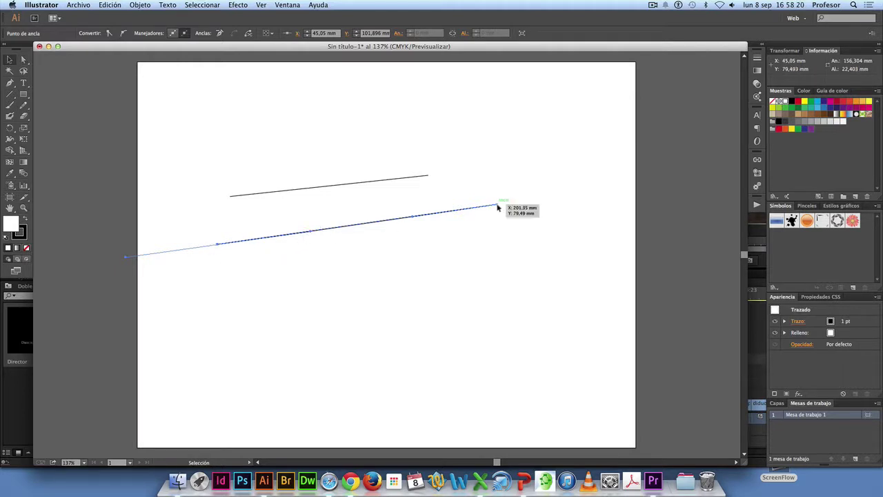
click(549, 226)
key(s)
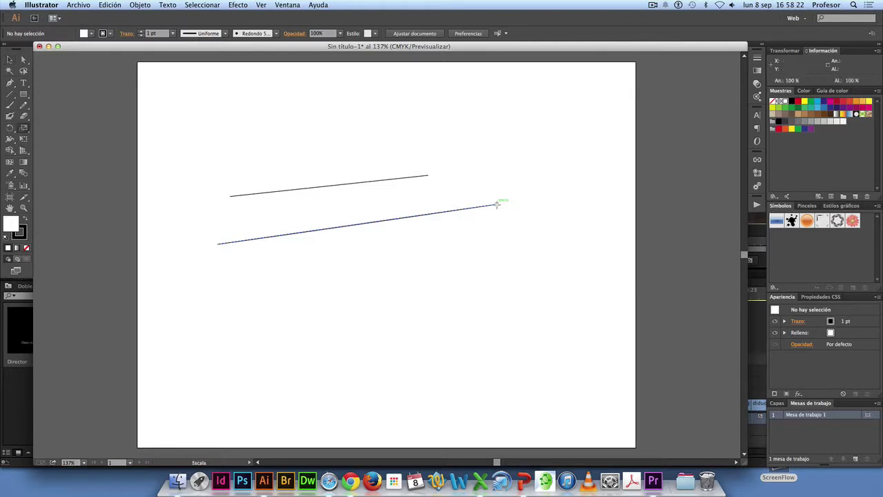
click(10, 59)
key(ctrl+z)
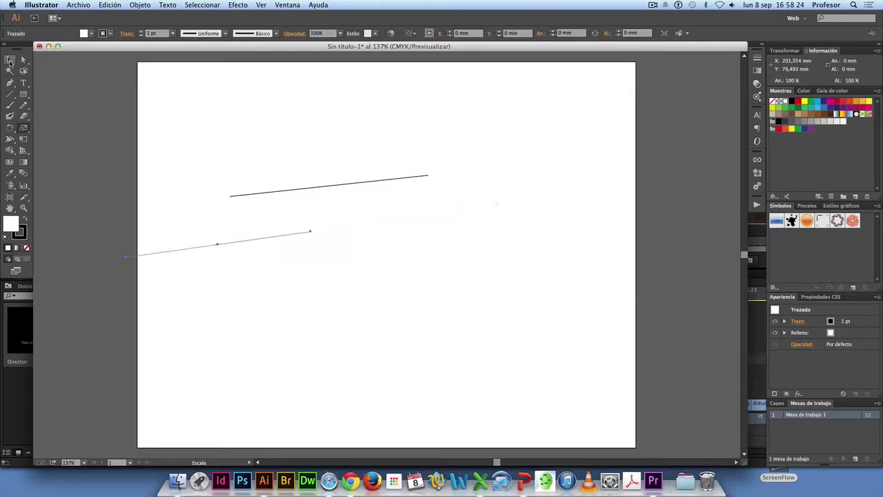
key(ctrl+z)
drag(240, 216, 297, 270)
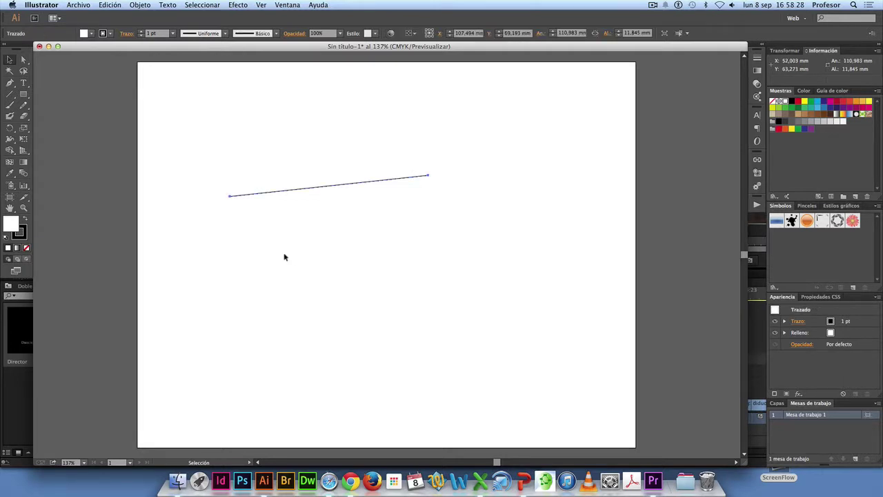
key(ctrl+shift+z)
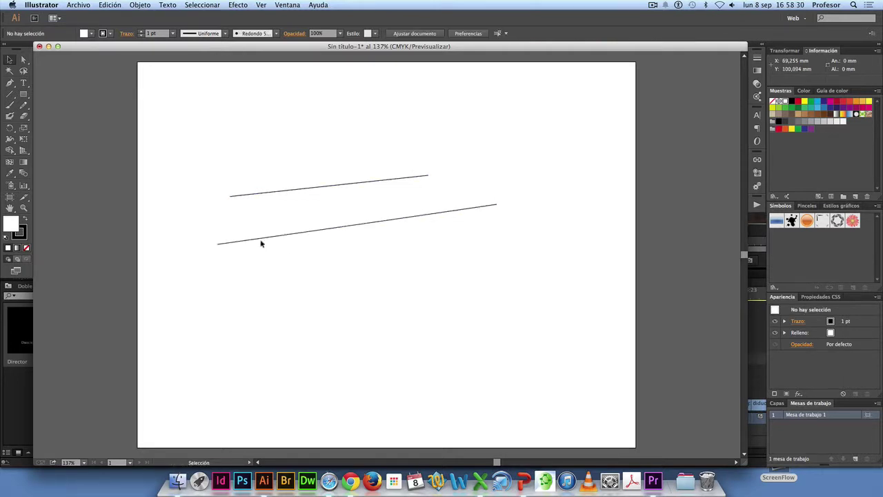
Extend the lower line from its right anchor with a segment curving down to the right.
click(263, 236)
key(a)
drag(496, 205, 503, 213)
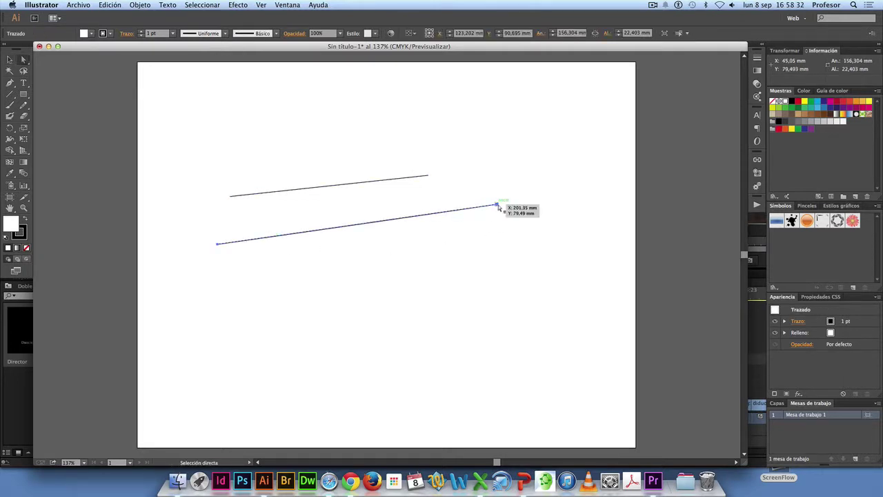
drag(581, 193, 581, 194)
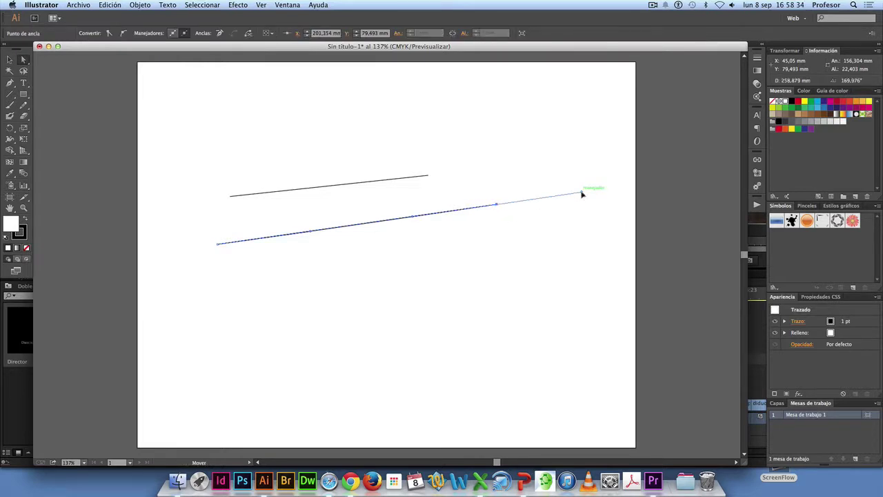
key(p)
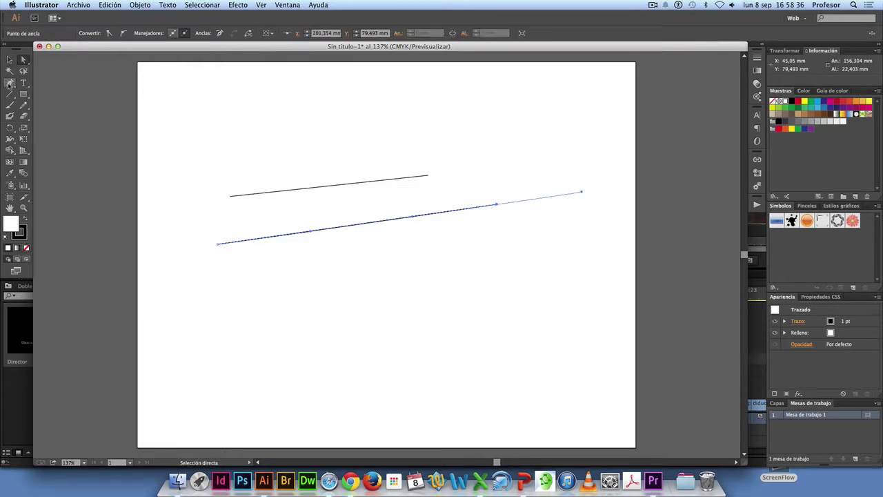
drag(500, 209, 571, 196)
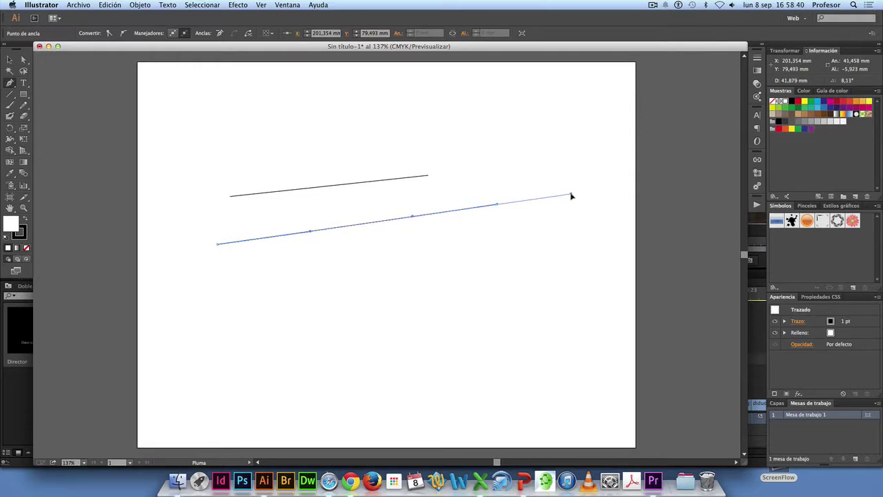
drag(572, 196, 578, 192)
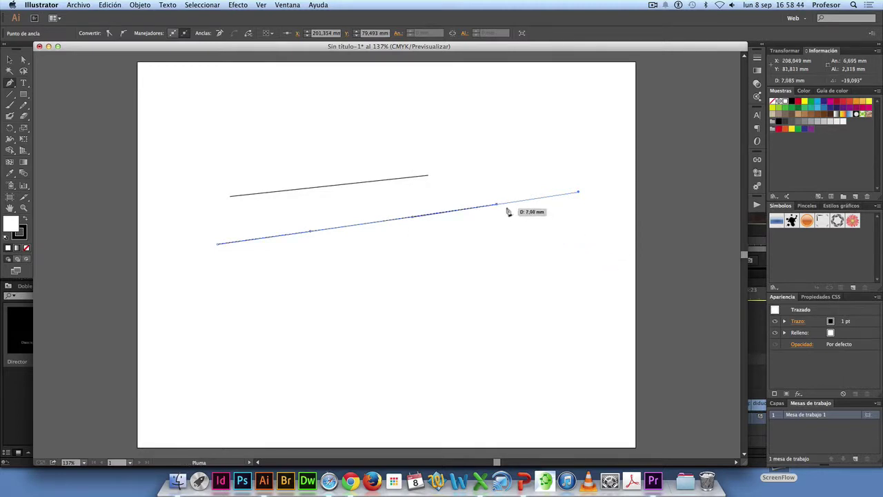
drag(578, 192, 528, 199)
click(601, 267)
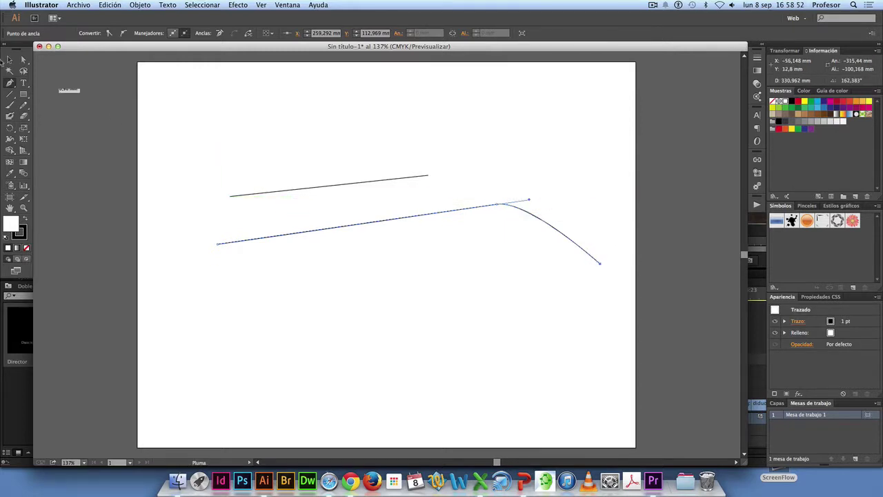
click(9, 60)
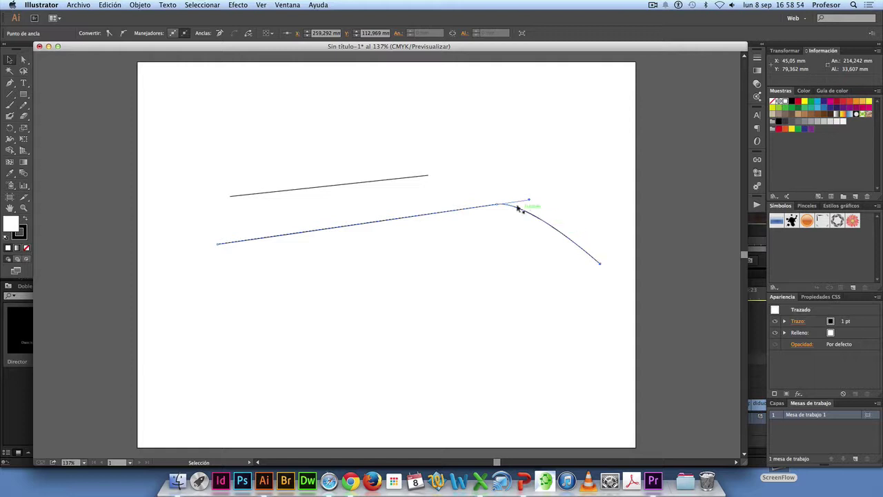
key(super+Tab)
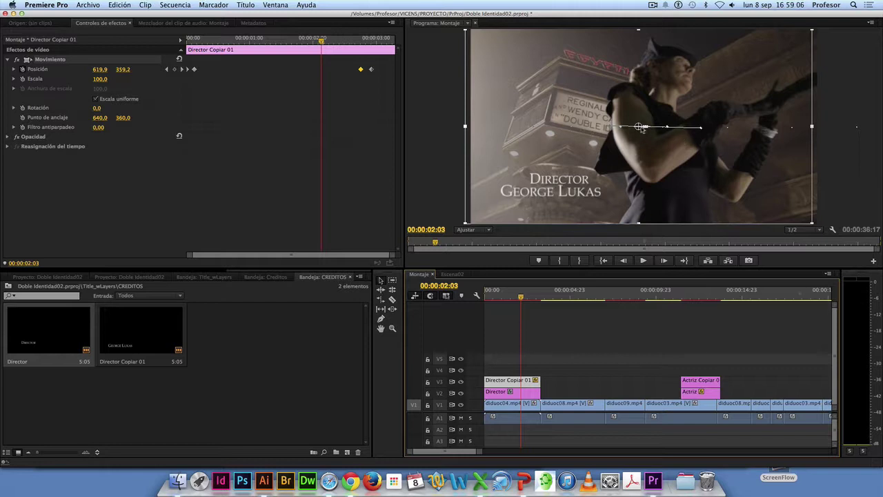
Show Director Copiar 01's motion path and scrub its slide-in to 00:00:02:18 at position 650, 360.
click(358, 54)
mouse_move(359, 43)
mouse_down()
mouse_move(194, 39)
mouse_move(231, 39)
mouse_up()
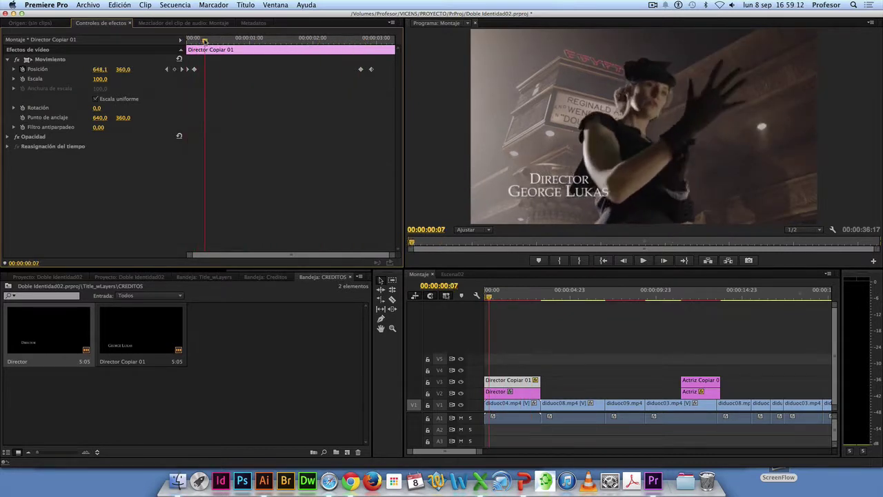
click(51, 61)
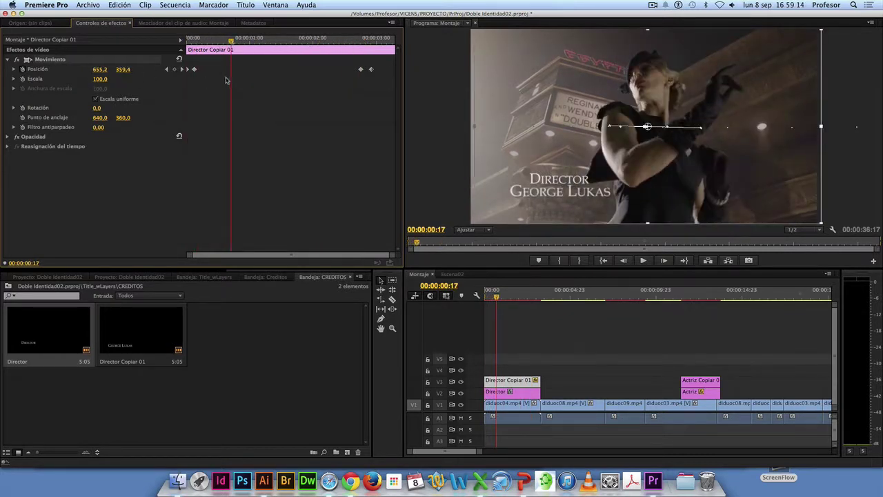
drag(198, 49, 363, 51)
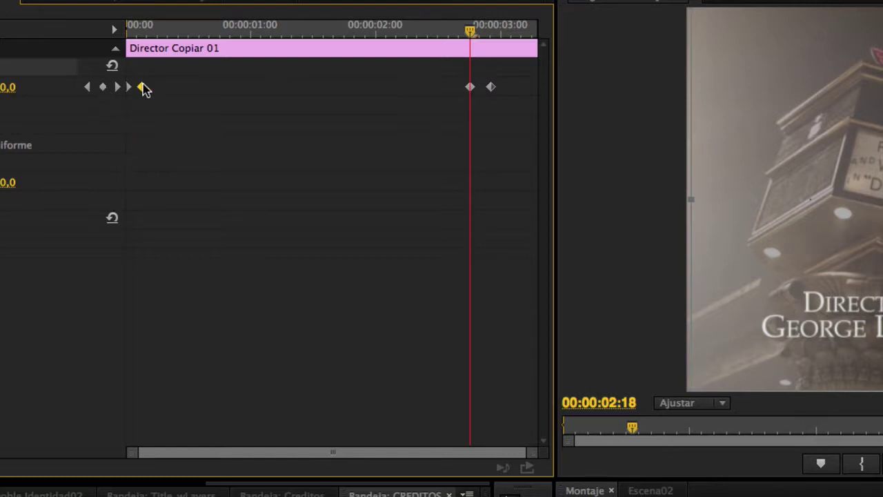
Inspect the first keyframe's Interpolación espacial options, then drag the Illustrator lower path's handles to curve it.
right_click(142, 89)
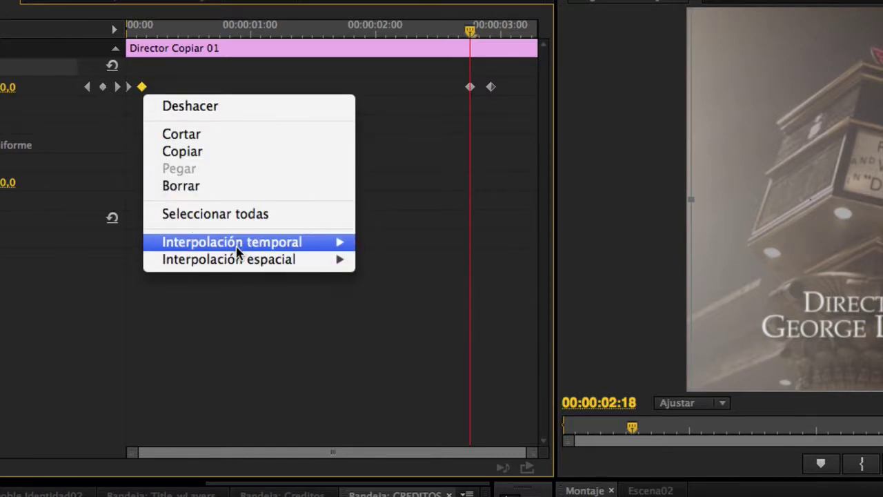
mouse_move(249, 267)
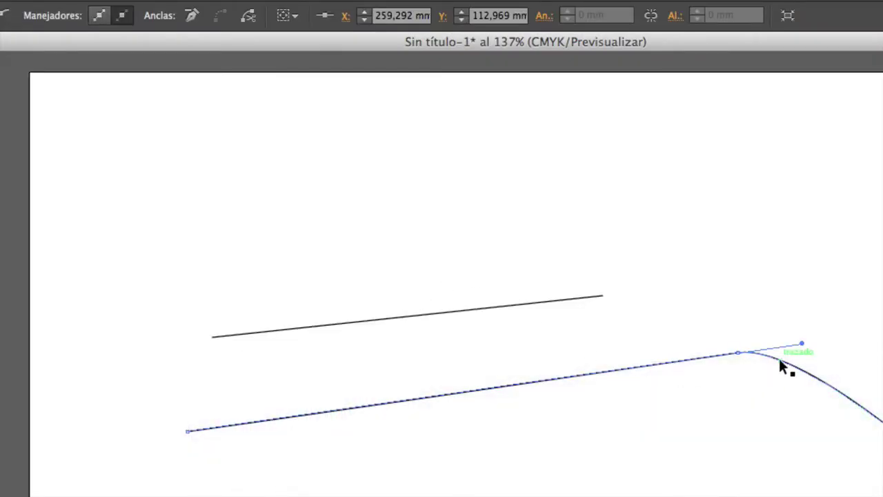
click(739, 351)
click(183, 440)
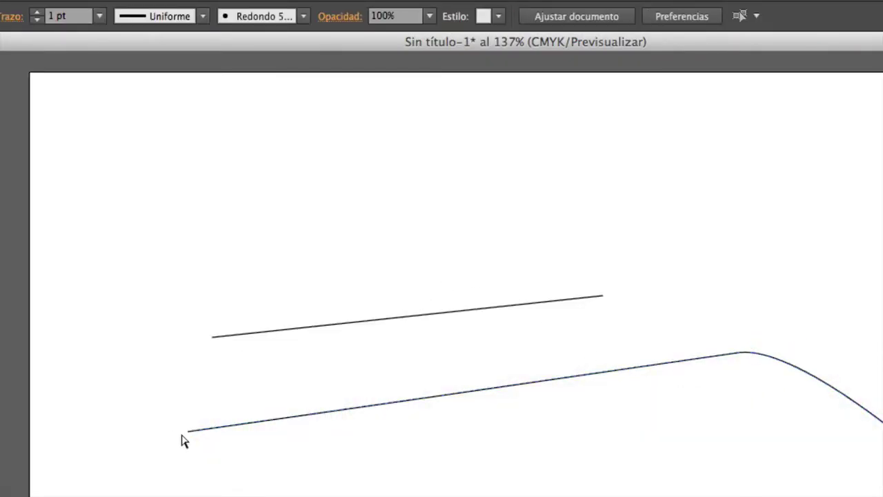
click(187, 432)
mouse_move(375, 408)
mouse_down()
mouse_move(338, 353)
mouse_move(352, 399)
mouse_up()
mouse_move(346, 325)
mouse_down()
mouse_move(360, 419)
mouse_move(370, 402)
mouse_up()
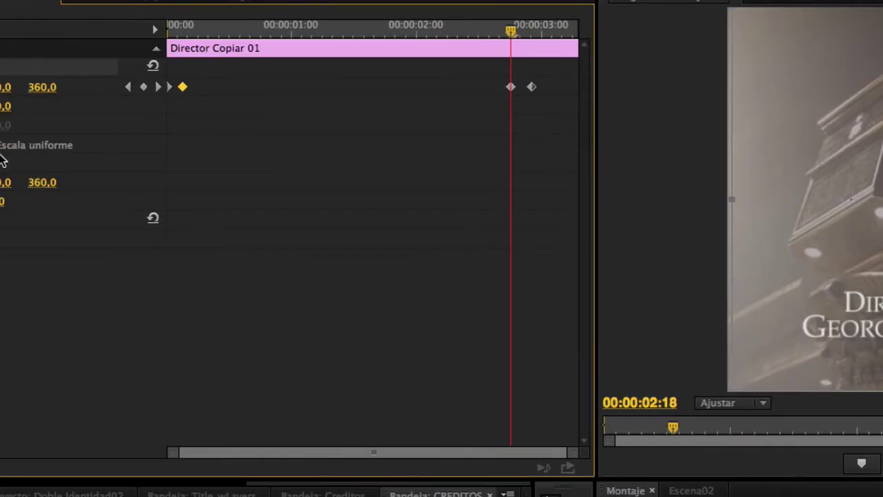
Check the first Position keyframe's spatial interpolation menu again and close it unchanged.
right_click(306, 90)
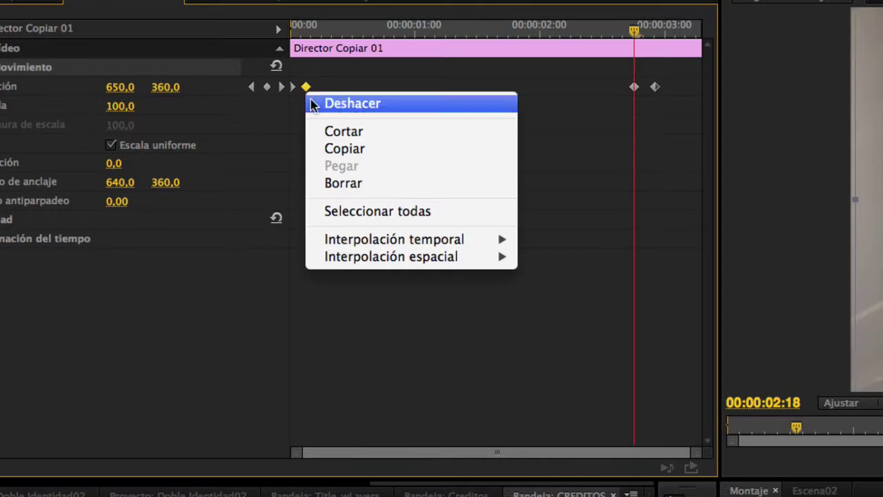
mouse_move(378, 258)
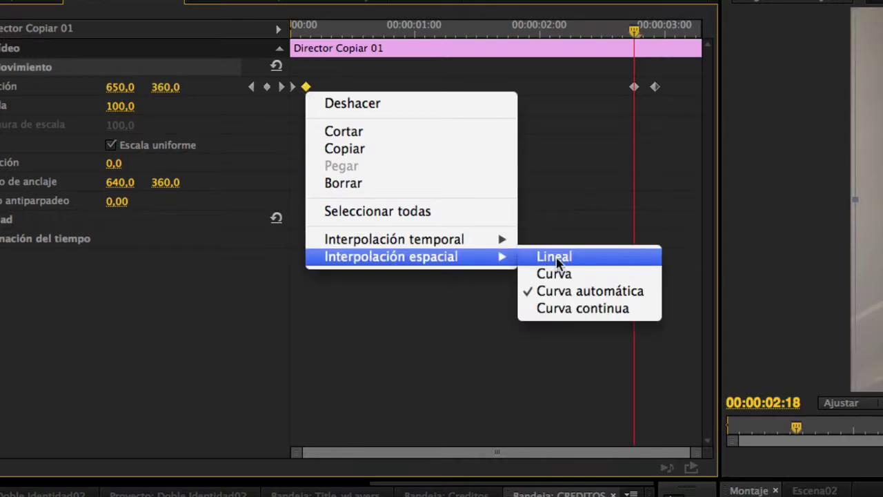
click(420, 331)
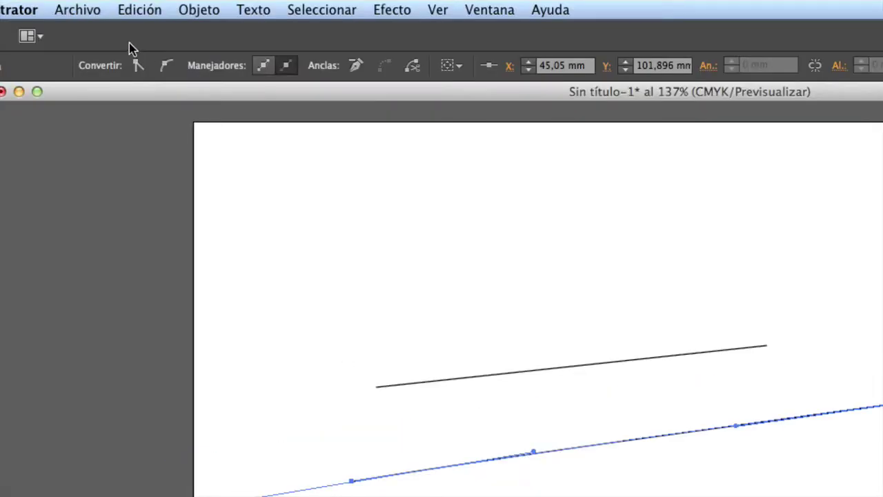
Convert the lower path's bend anchor with Convertir a esquina so both segments become straight.
click(139, 72)
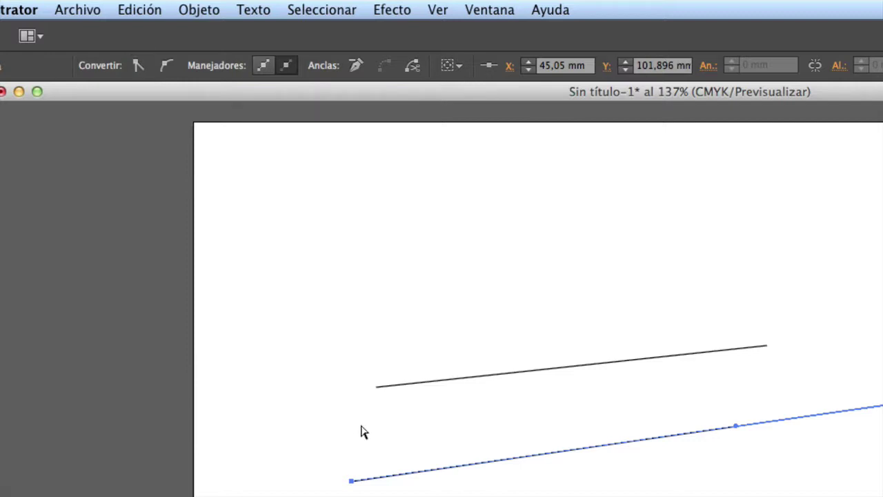
click(369, 461)
click(352, 481)
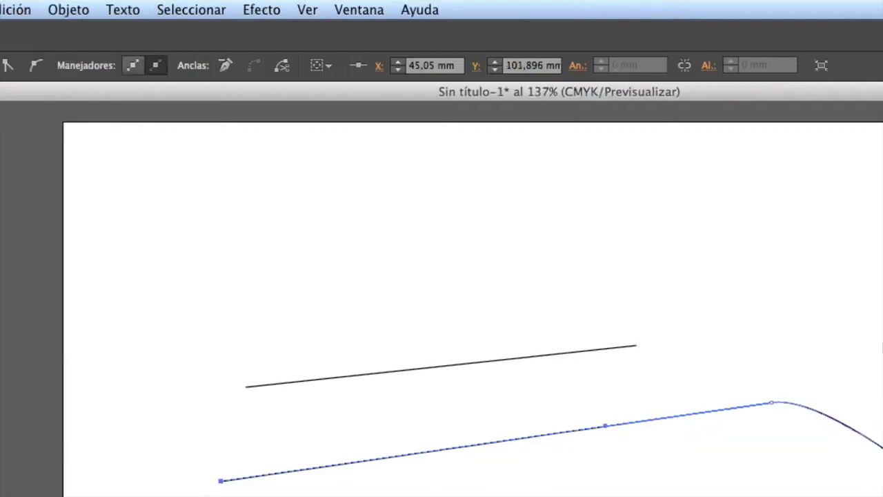
click(636, 404)
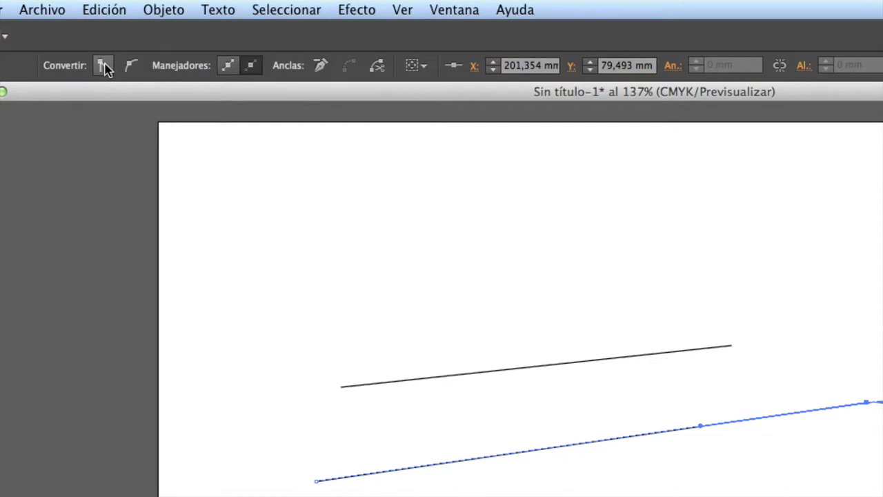
click(105, 67)
click(706, 418)
click(635, 403)
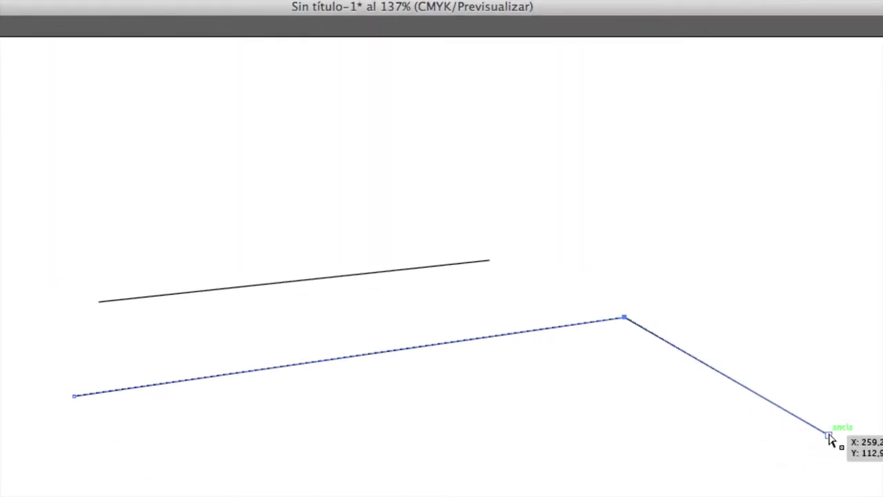
Set Director Copiar 01's first and second Position keyframes to Interpolación espacial > Lineal.
click(829, 436)
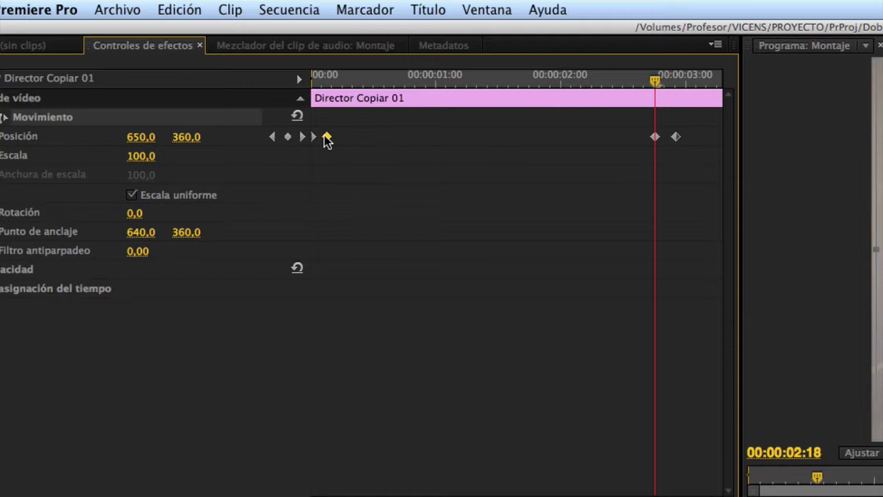
right_click(199, 137)
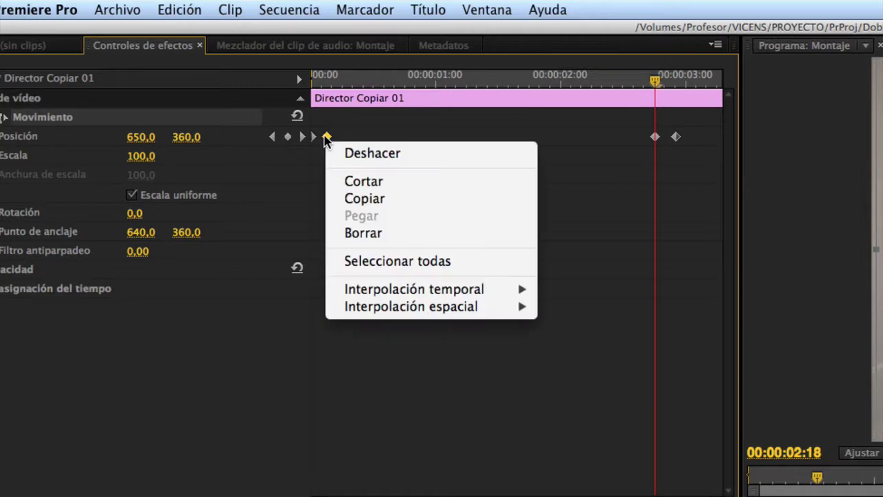
mouse_move(283, 293)
mouse_move(414, 305)
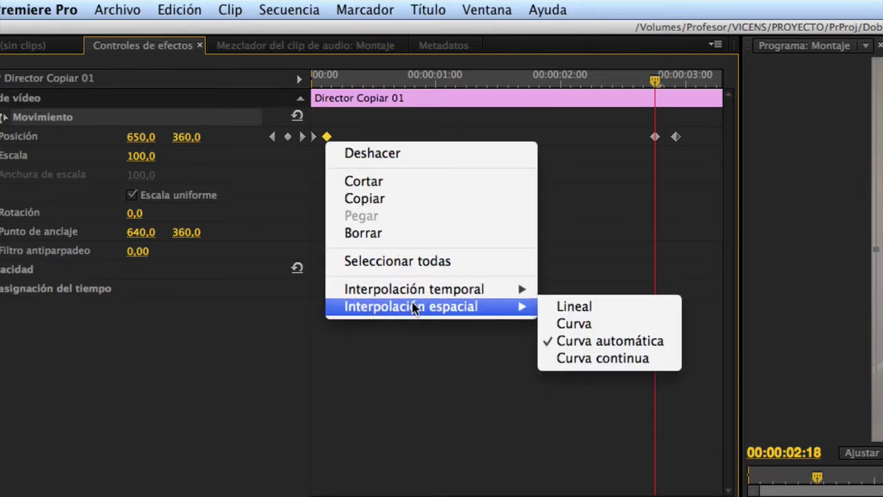
click(559, 309)
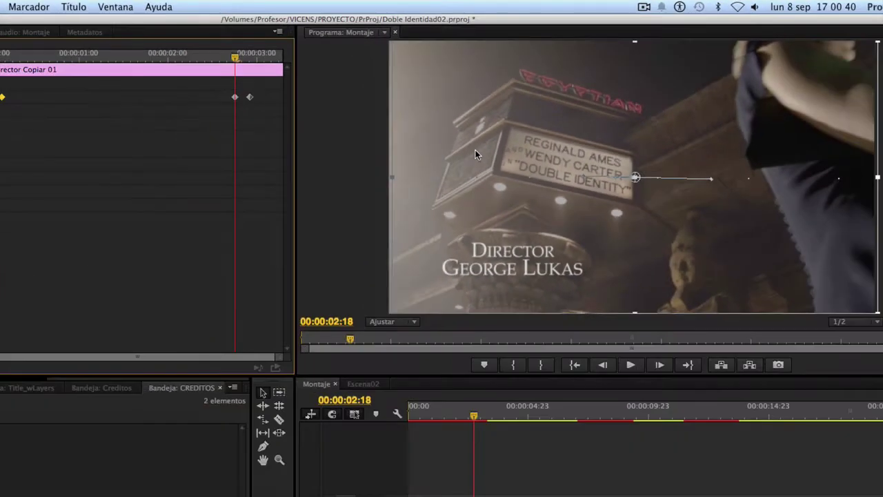
key(Left)
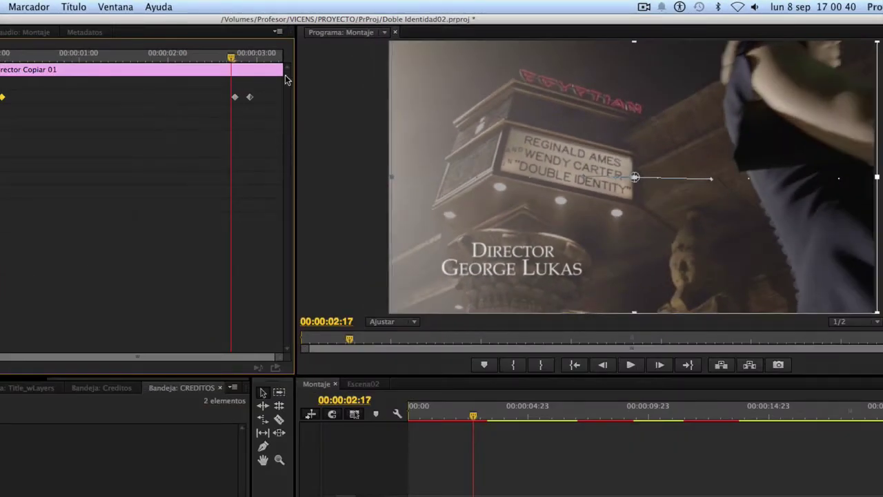
right_click(236, 101)
mouse_move(290, 218)
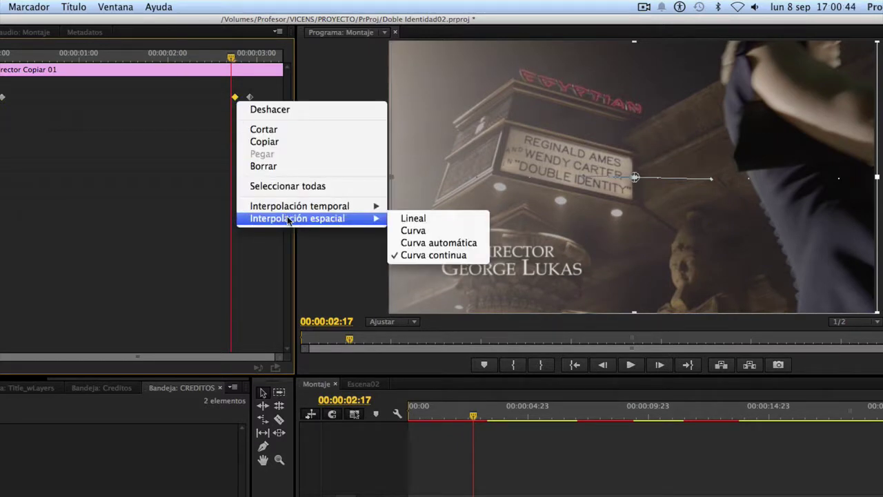
click(415, 219)
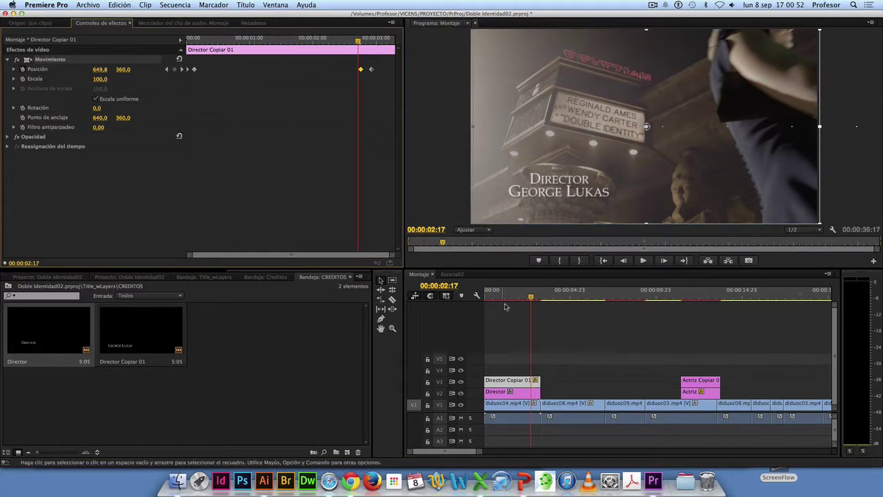
Play the sequence from the start to preview the credit slide-in.
click(483, 295)
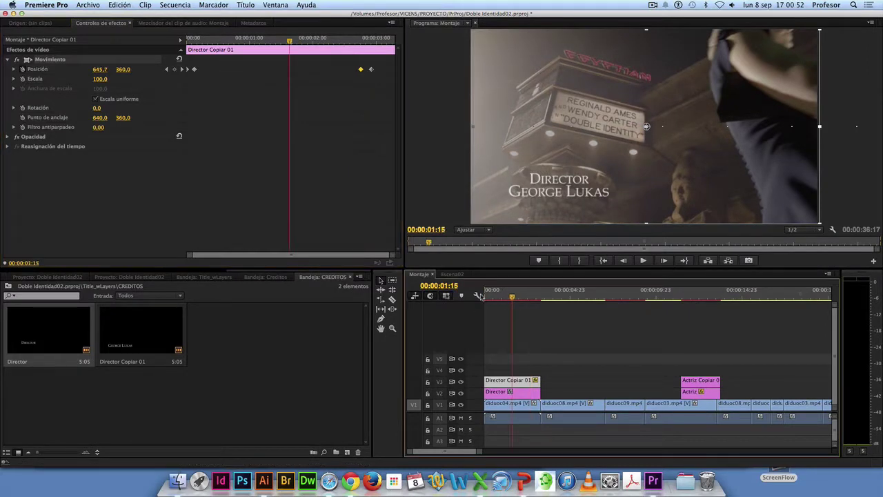
key(space)
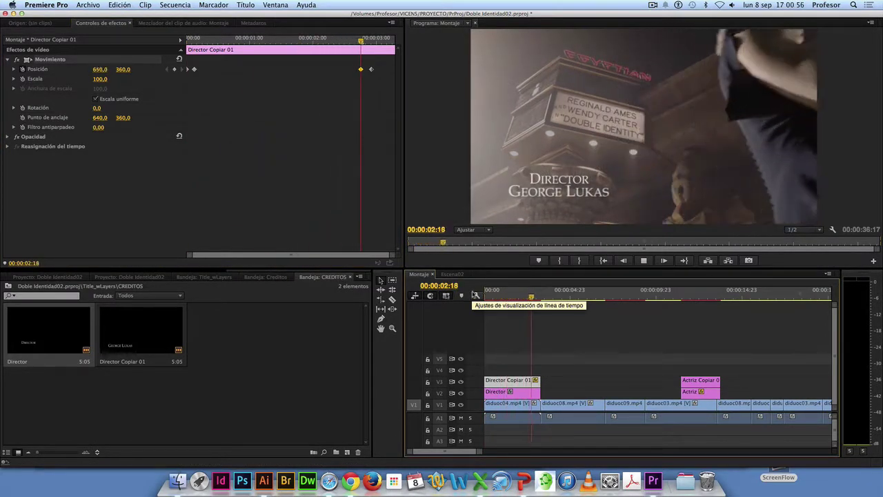
key(space)
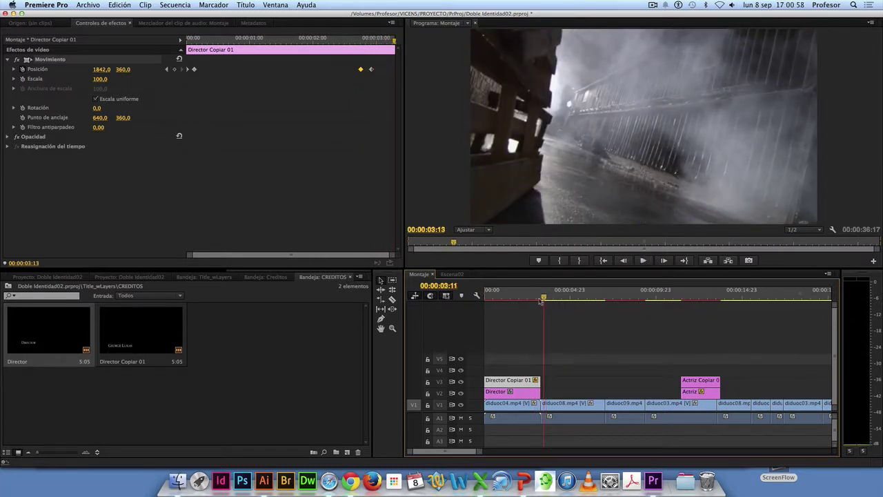
On the last Position keyframe, move the George Lukas credit right to X 673.
drag(552, 295, 537, 298)
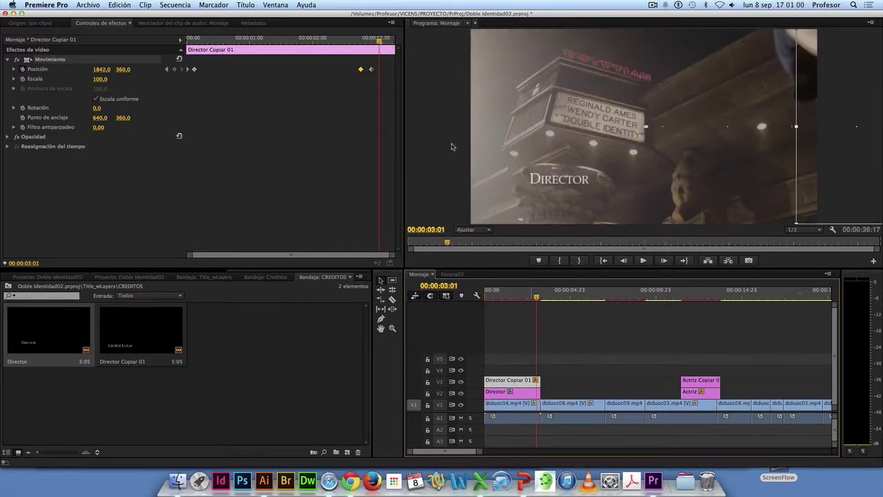
drag(379, 40, 361, 45)
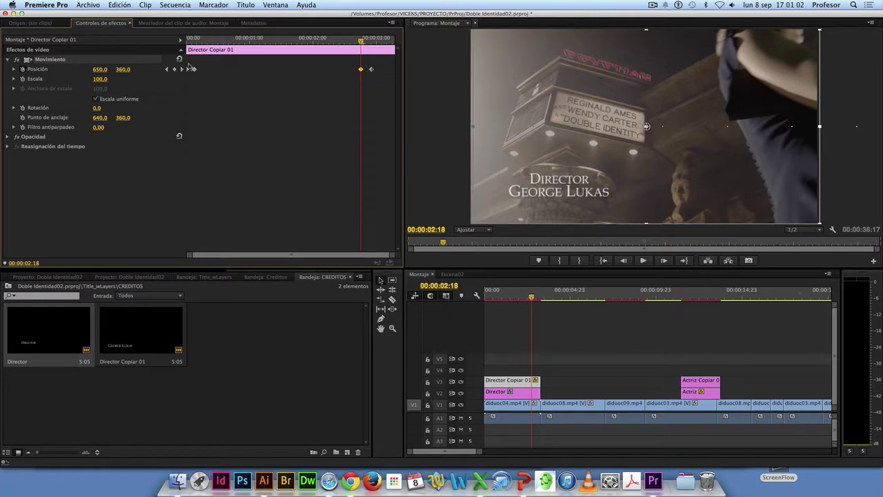
drag(101, 70, 117, 69)
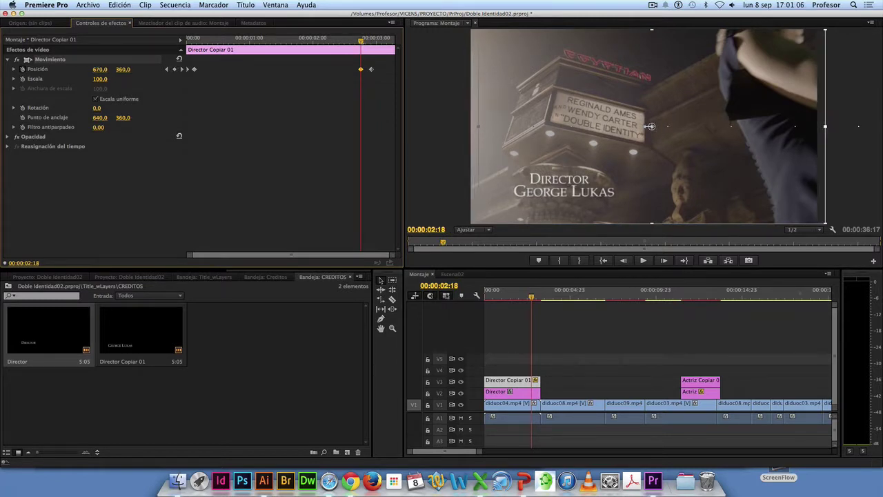
click(511, 326)
Scrub and replay the opening to check the adjusted slide-in.
drag(533, 290, 390, 286)
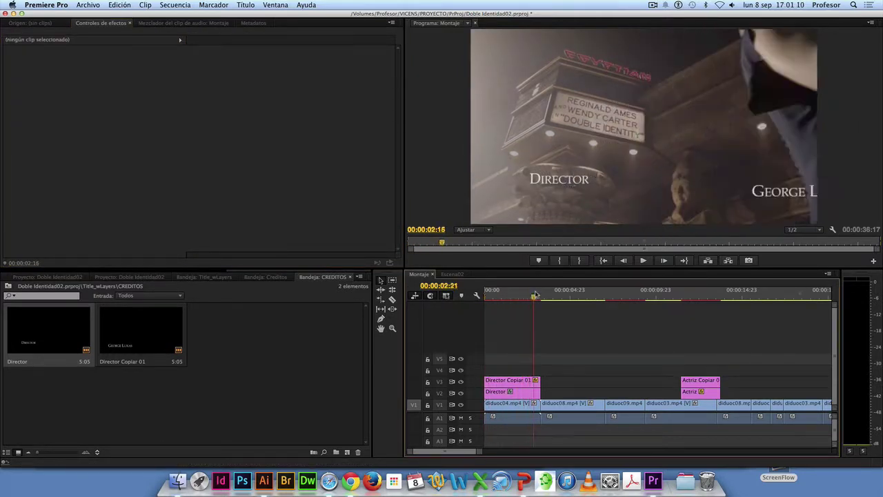
key(space)
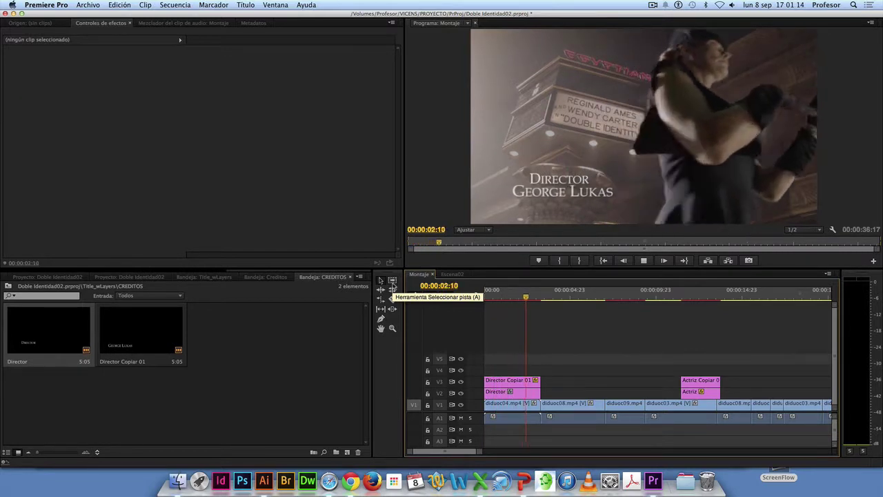
key(space)
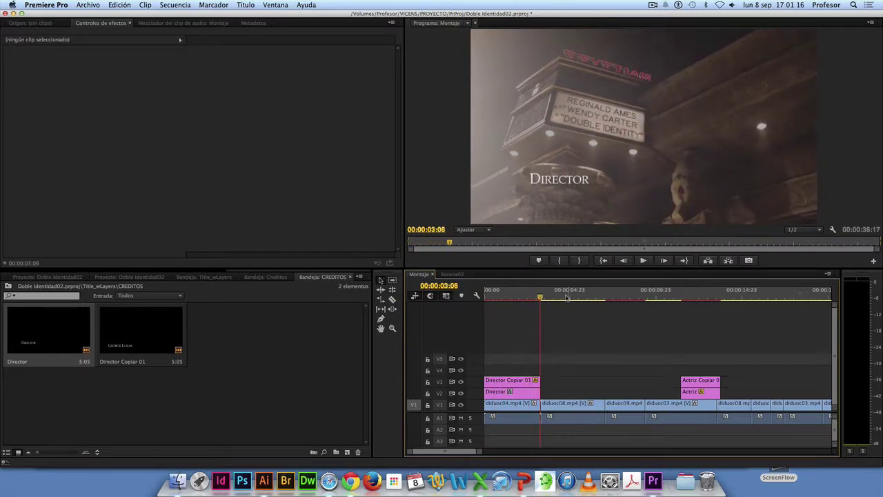
drag(547, 296, 459, 298)
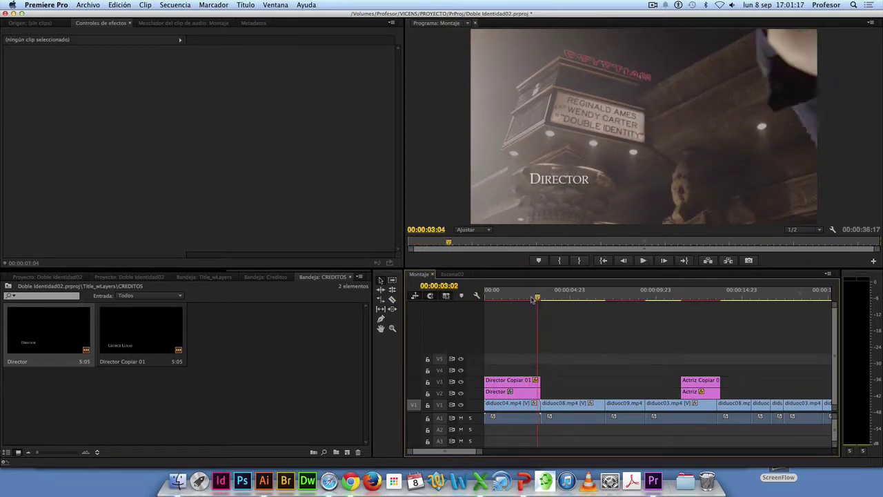
Select the Director title clip and enable its Position stopwatch a few frames in.
click(501, 381)
click(509, 391)
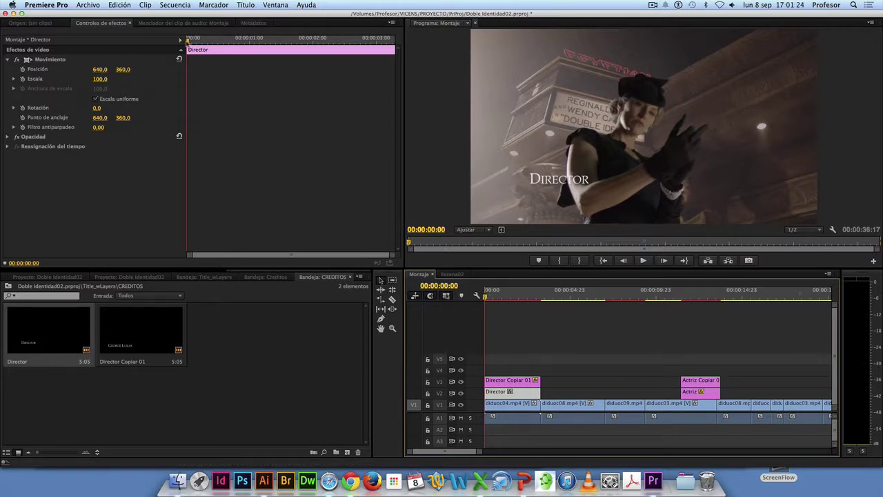
drag(187, 40, 195, 42)
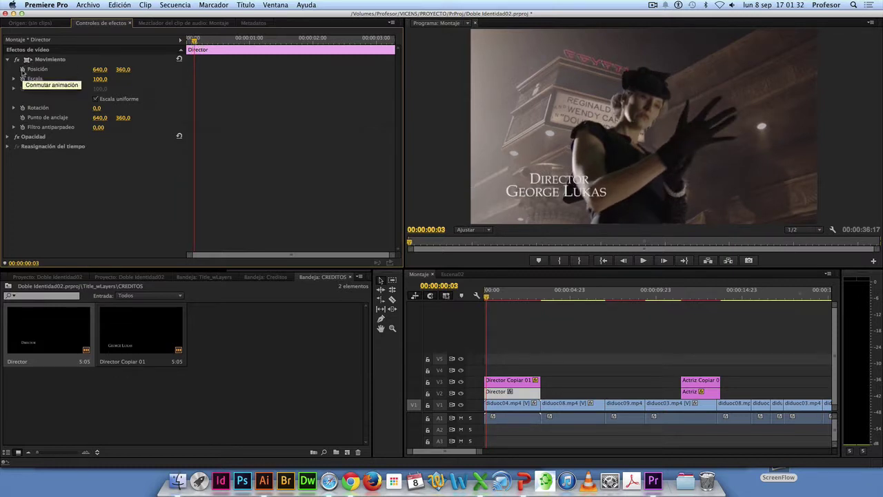
click(22, 69)
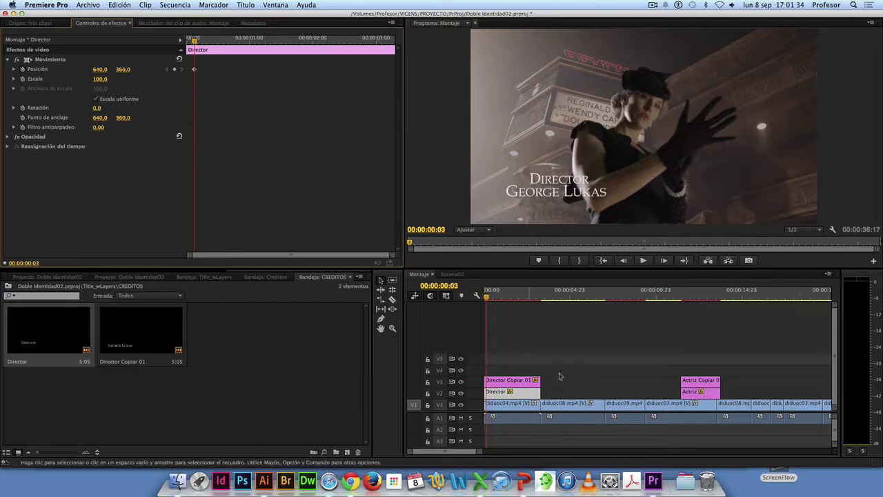
At the first frame set Position X to about 1732, off-screen right, then preview.
click(188, 39)
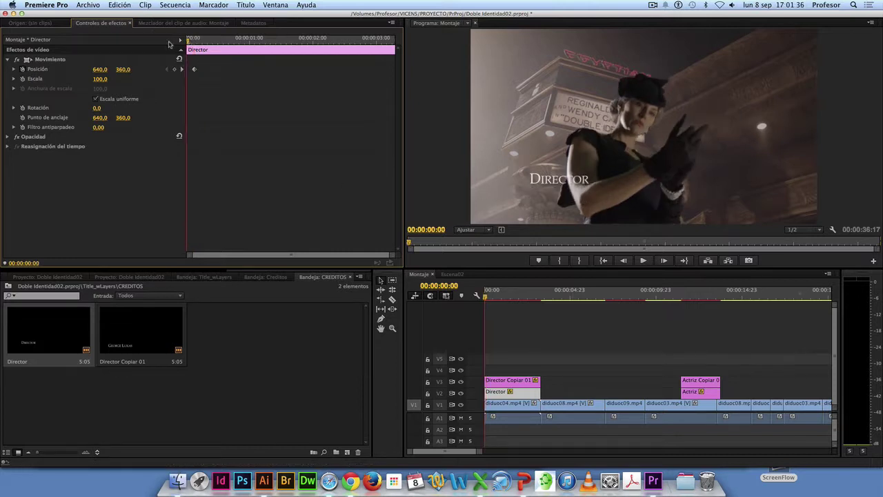
drag(99, 69, 179, 70)
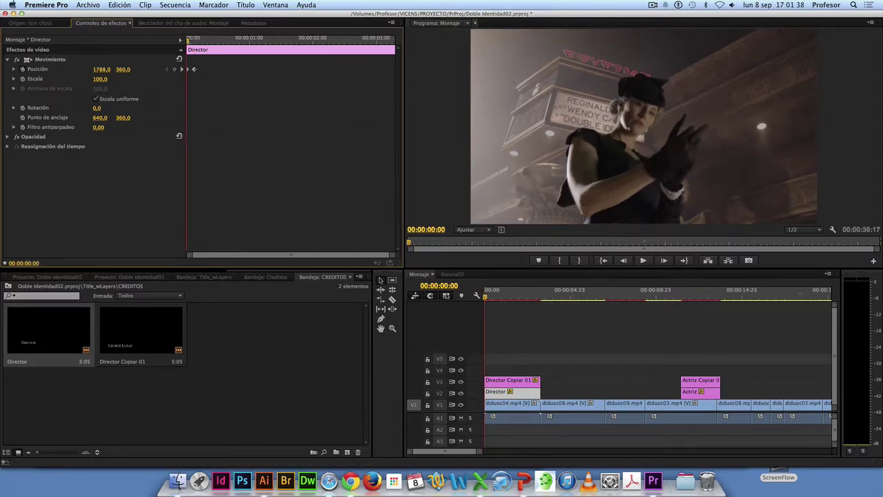
drag(102, 69, 111, 69)
key(space)
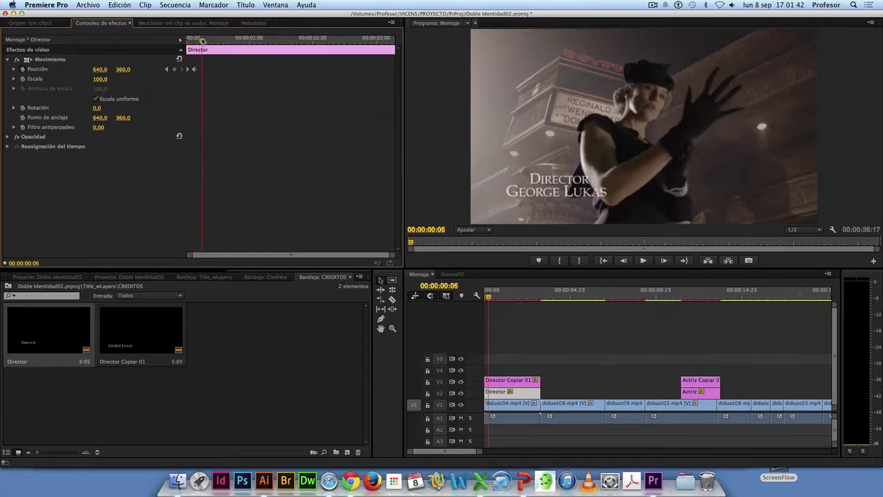
drag(271, 44, 362, 53)
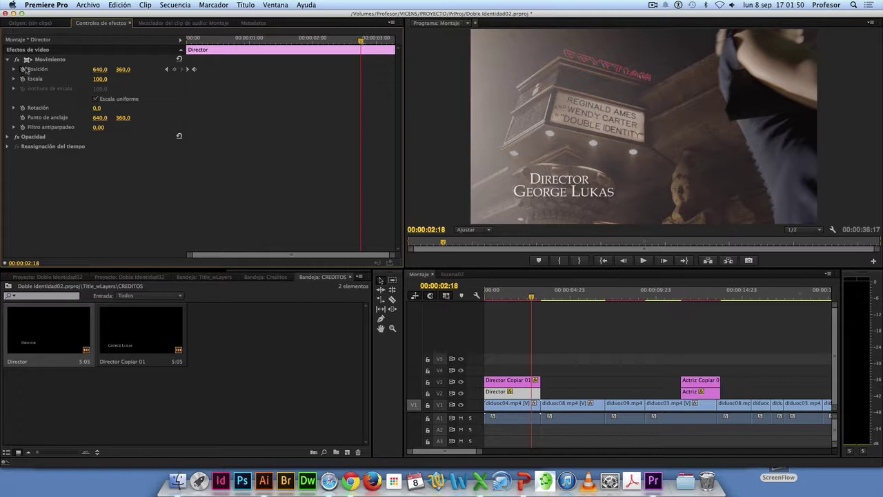
Add a hold keyframe at 00:00:02:18 with X 622, then an exit keyframe at X 183.
click(174, 70)
drag(100, 69, 88, 69)
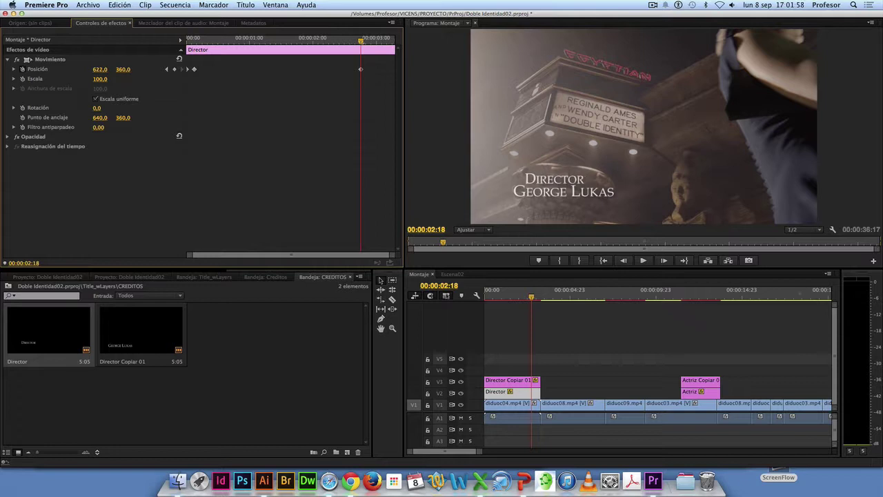
drag(360, 42, 371, 44)
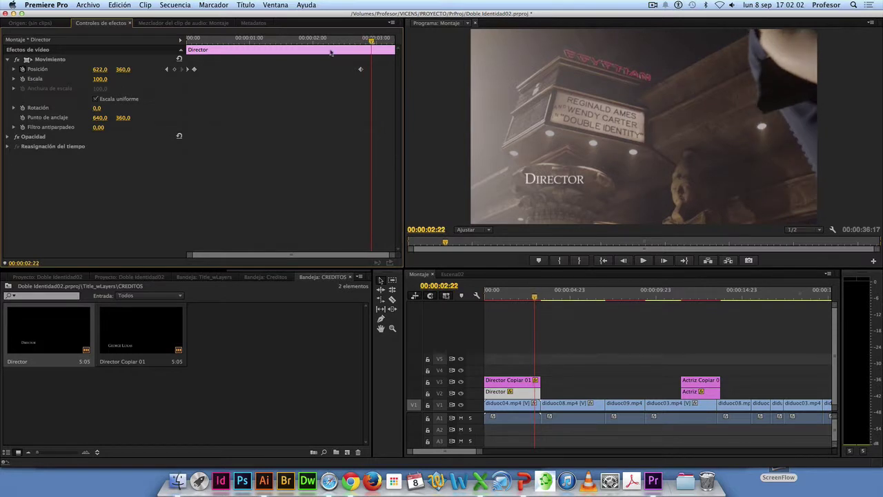
drag(99, 71, 14, 71)
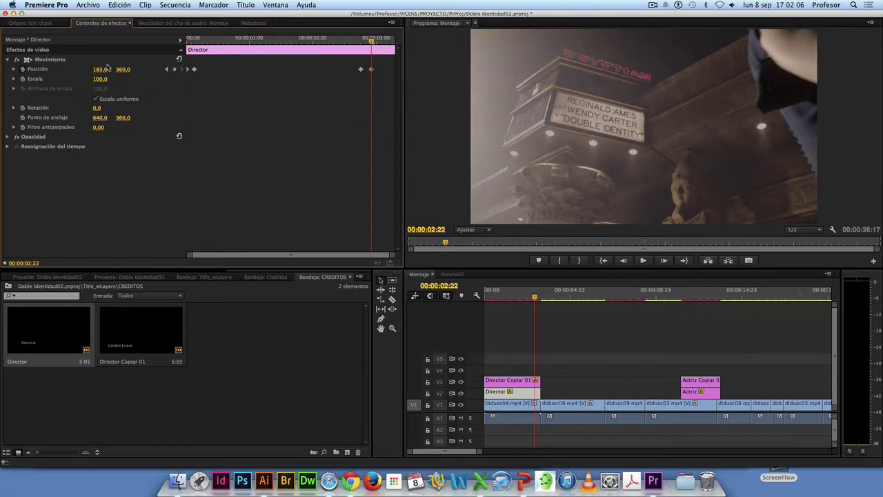
Scrub back through the animation and marquee-select all the Director Position keyframes.
mouse_move(192, 43)
mouse_down()
mouse_move(332, 43)
mouse_move(369, 61)
mouse_up()
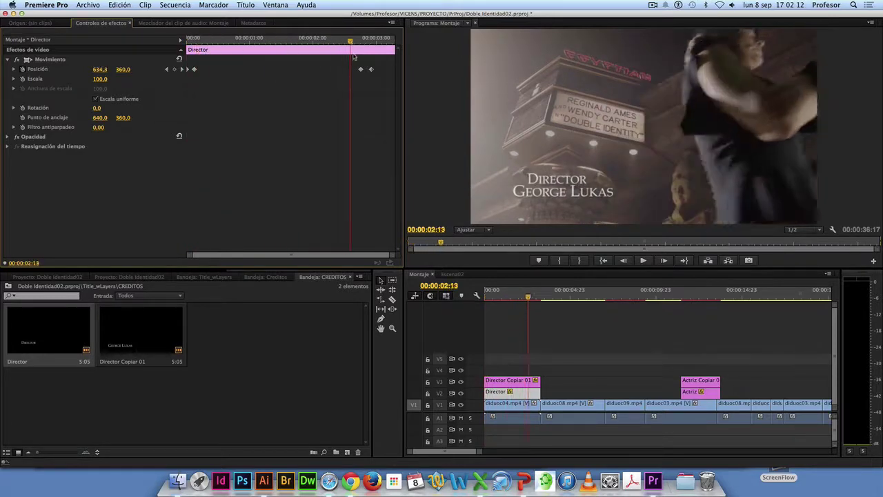
drag(369, 60, 241, 64)
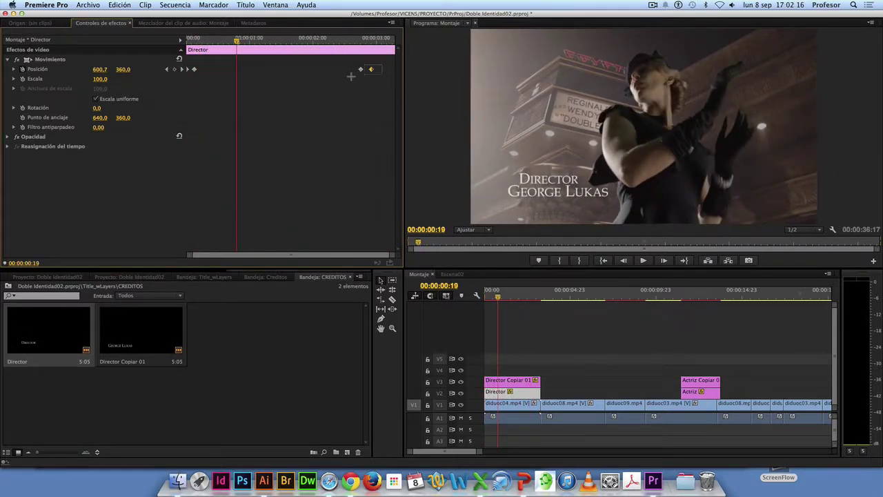
drag(382, 63, 147, 86)
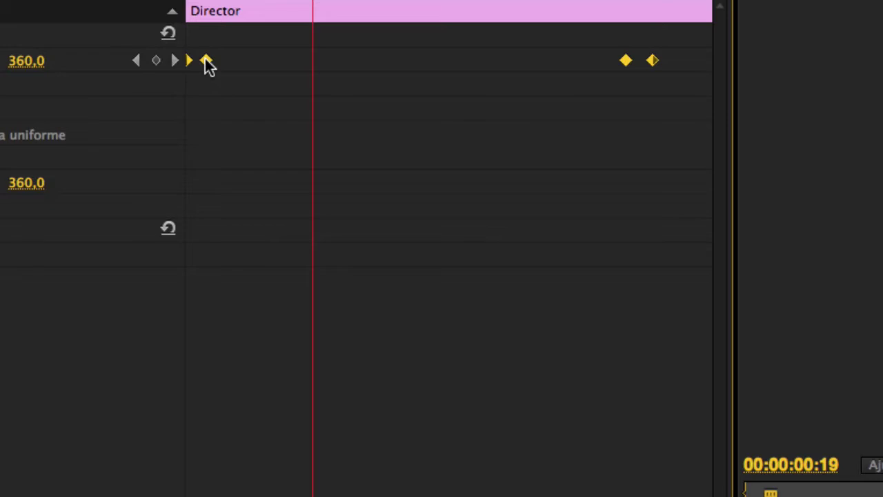
Switch all selected Director Position keyframes to Interpolación espacial > Lineal, then deselect the clip.
right_click(206, 59)
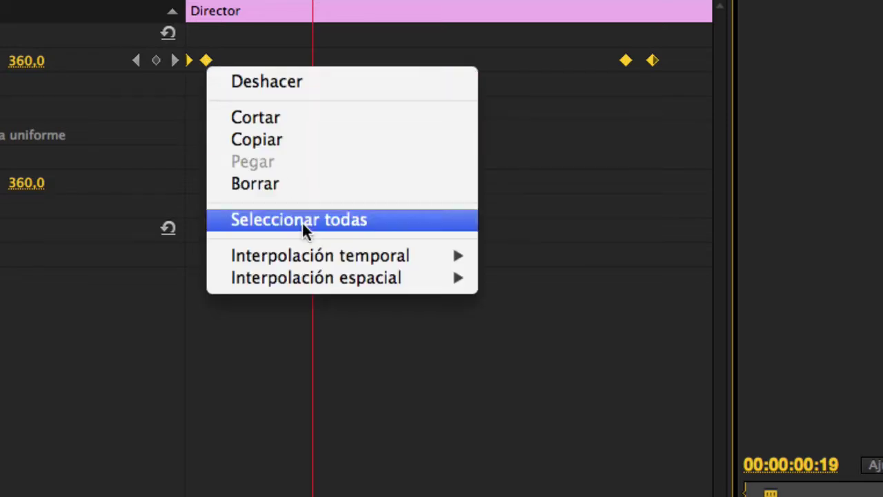
mouse_move(315, 273)
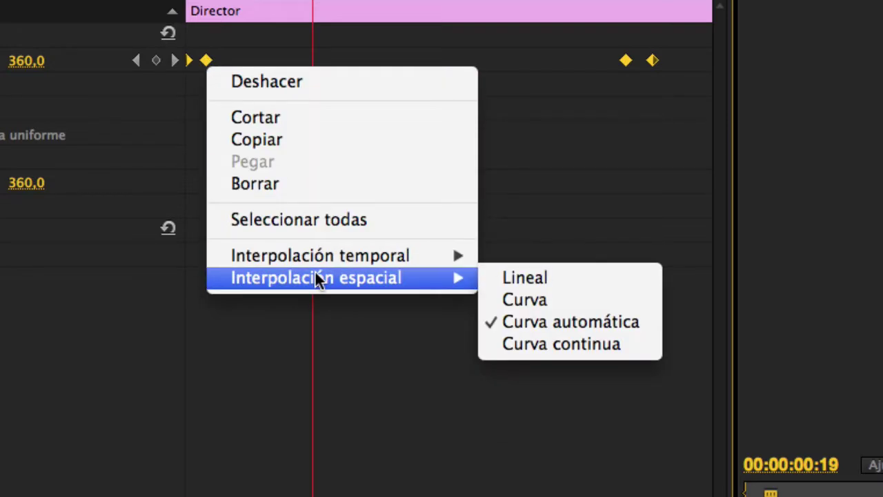
click(514, 274)
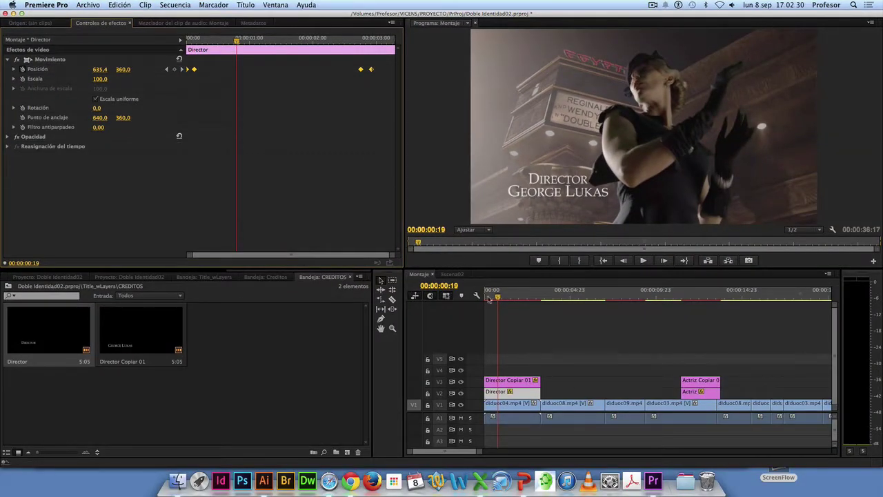
click(523, 316)
mouse_move(485, 295)
mouse_down()
mouse_move(521, 299)
mouse_move(464, 300)
mouse_up()
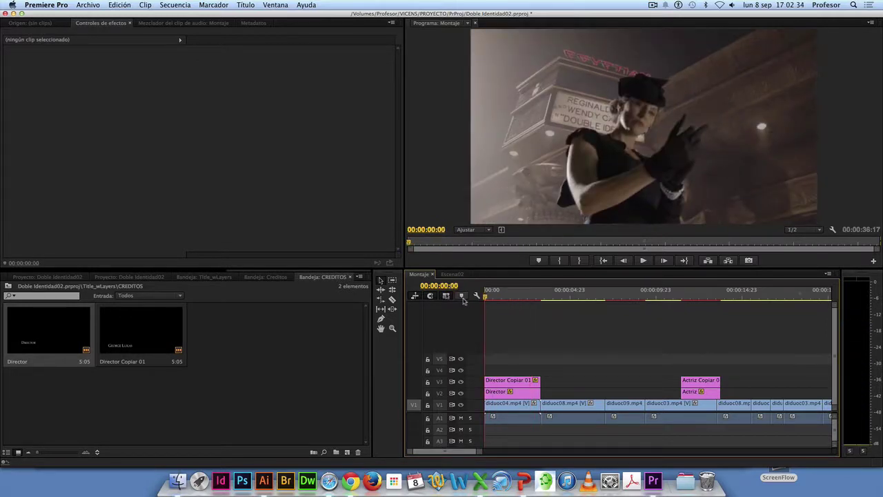
key(space)
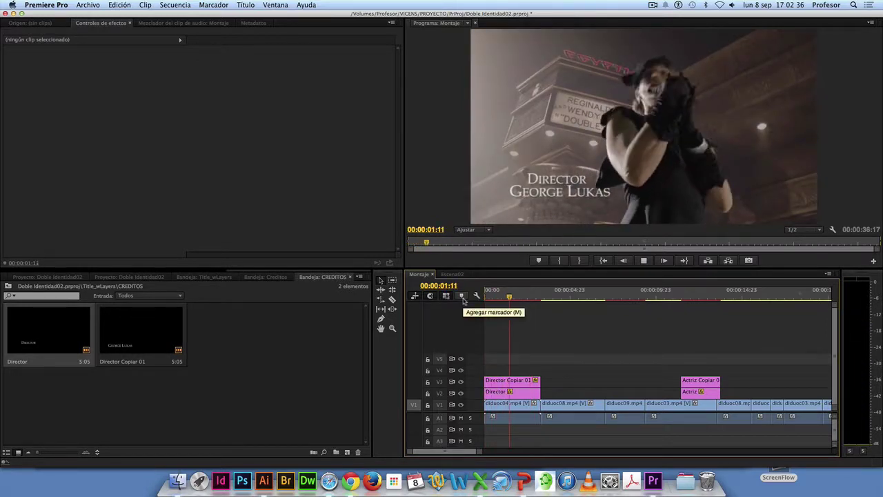
key(space)
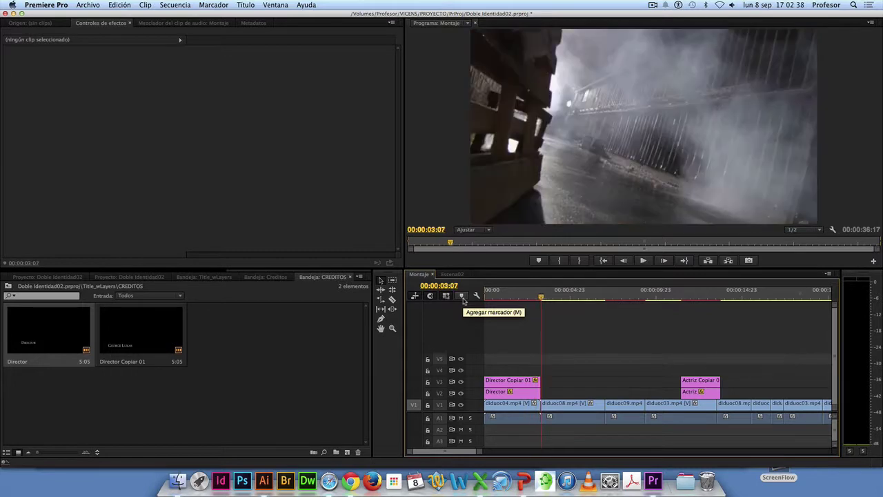
mouse_move(509, 296)
mouse_down()
mouse_move(497, 295)
mouse_move(512, 291)
mouse_up()
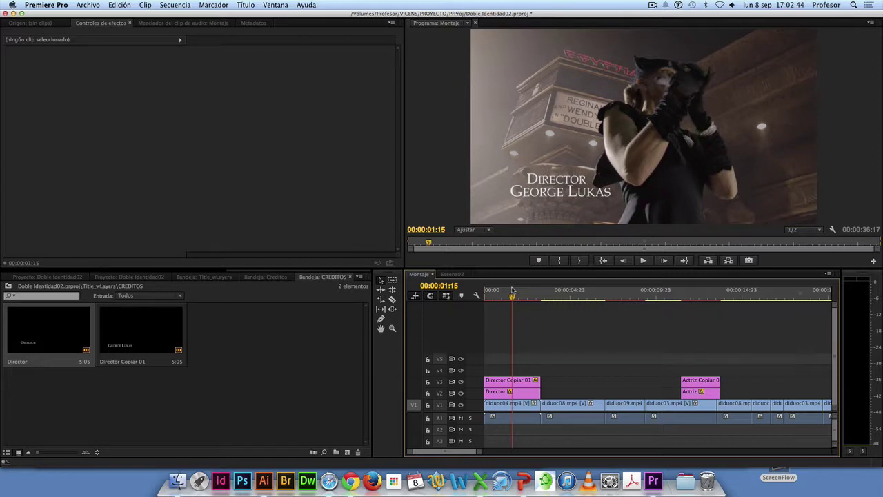
drag(511, 299, 523, 302)
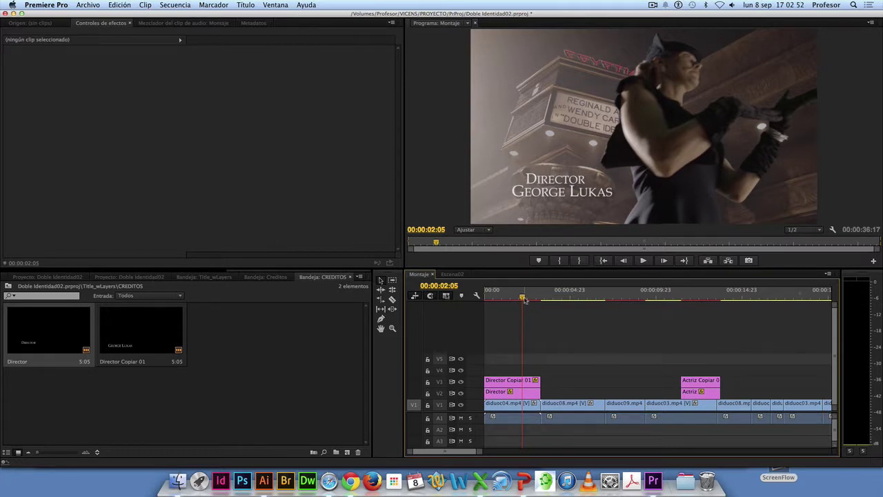
drag(524, 299, 508, 300)
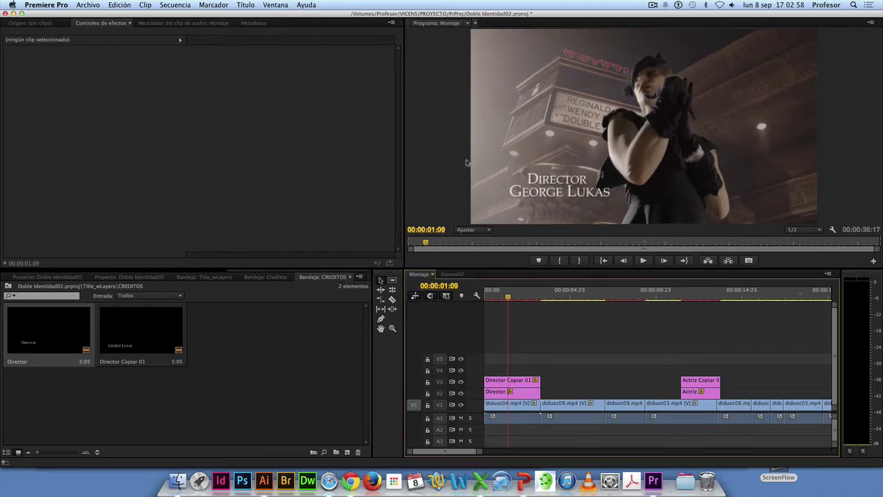
mouse_move(511, 298)
mouse_down()
mouse_move(530, 294)
mouse_move(502, 296)
mouse_up()
click(652, 6)
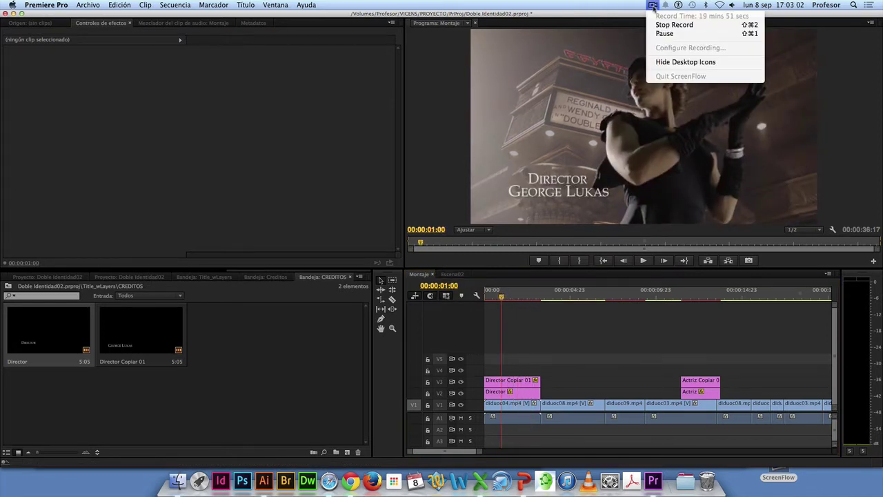